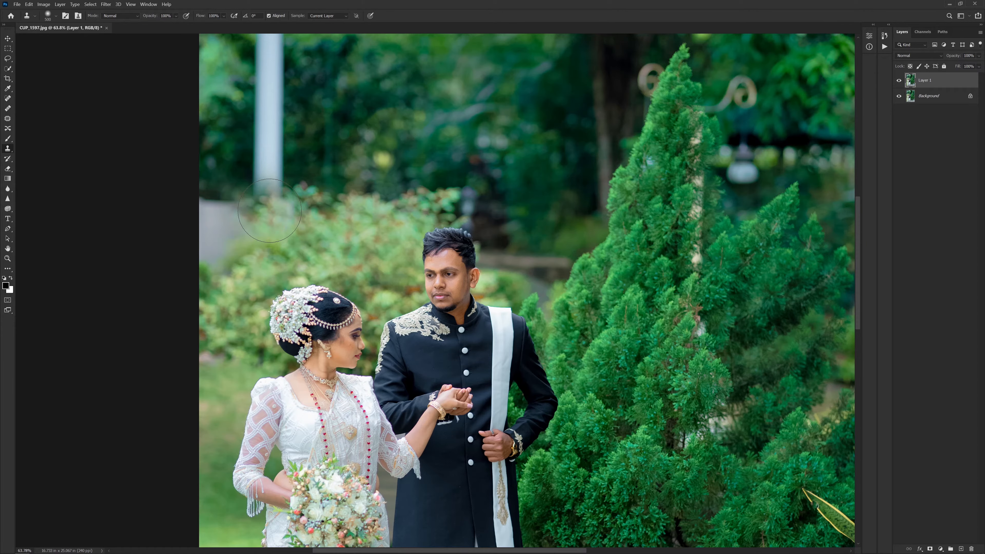
# Step: Clone blurred foliage over the lower part of the white pillar and the pale wall behind the bush on the bride's side
pyautogui.moveTo(305, 138)
pyautogui.mouseDown()
pyautogui.moveTo(311, 270)
pyautogui.moveTo(333, 289)
pyautogui.mouseUp()
pyautogui.moveTo(283, 238); pyautogui.dragTo(277, 288)
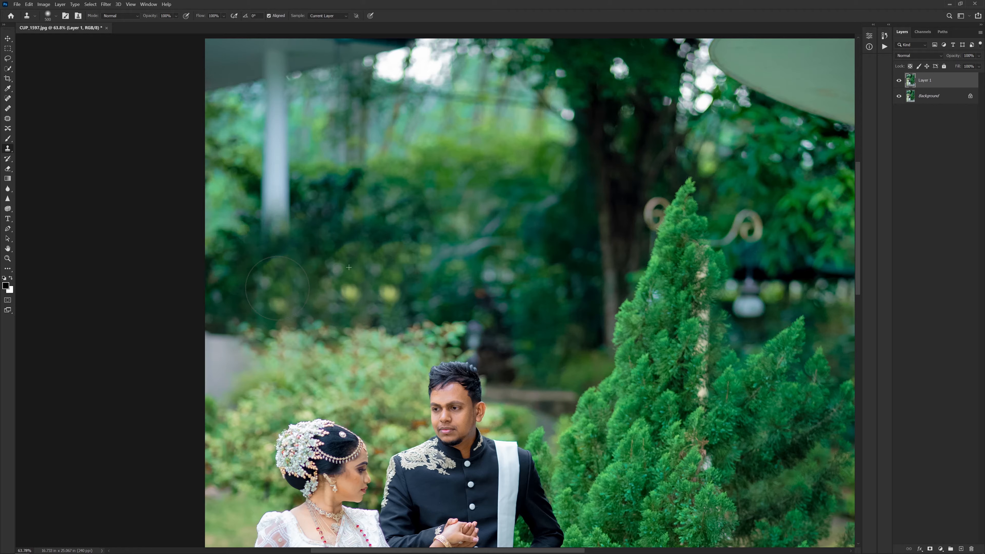
pyautogui.moveTo(282, 169); pyautogui.dragTo(288, 272)
pyautogui.moveTo(288, 295); pyautogui.dragTo(407, 209)
pyautogui.moveTo(394, 267)
pyautogui.mouseDown()
pyautogui.moveTo(351, 283)
pyautogui.moveTo(349, 244)
pyautogui.mouseUp()
pyautogui.scroll(-3, 379, 207)
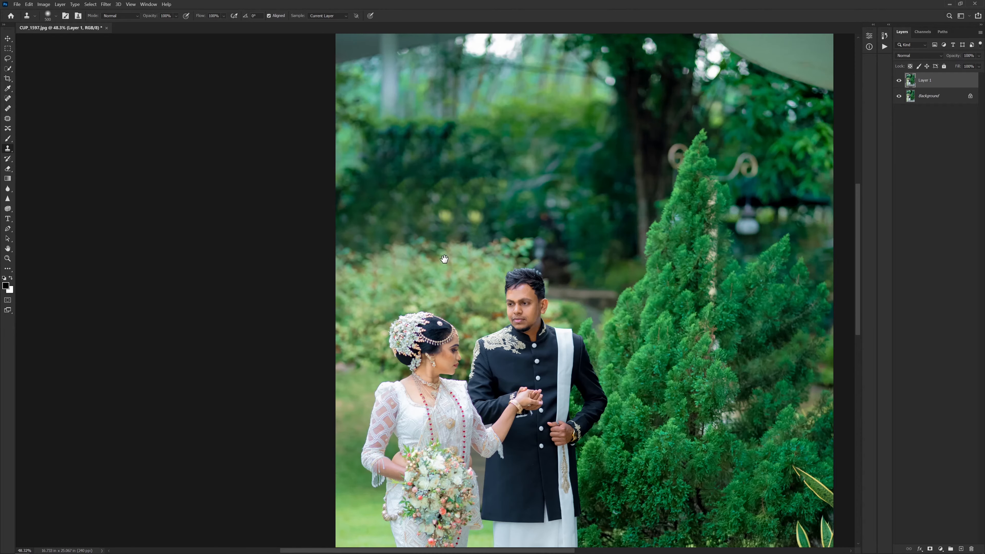
# Step: Reduce the Clone Stamp brush to 250 and clone dark foliage over the post behind the groom's head
pyautogui.scroll(3, 425, 264)
pyautogui.press('[')
pyautogui.press('[')
pyautogui.press('[')
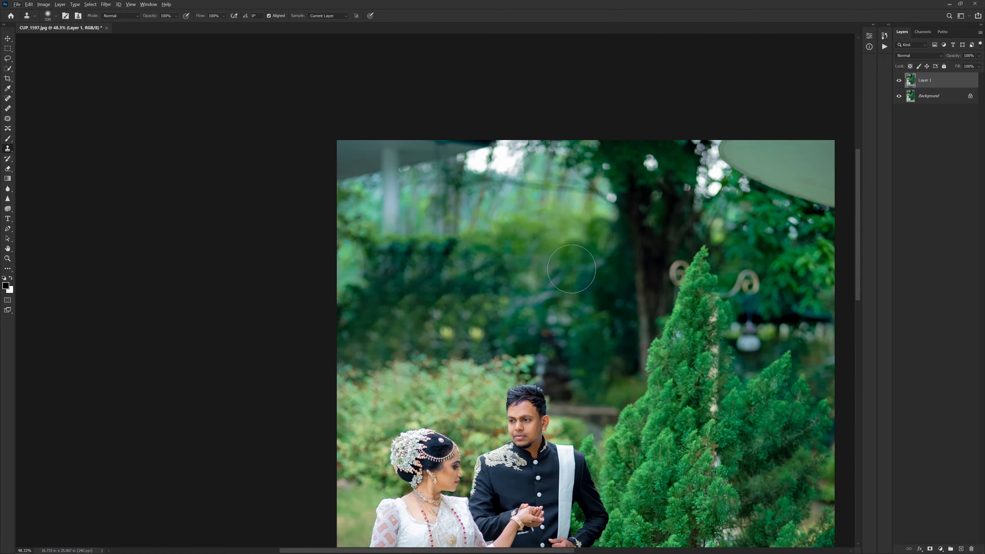
pyautogui.scroll(1, 578, 268)
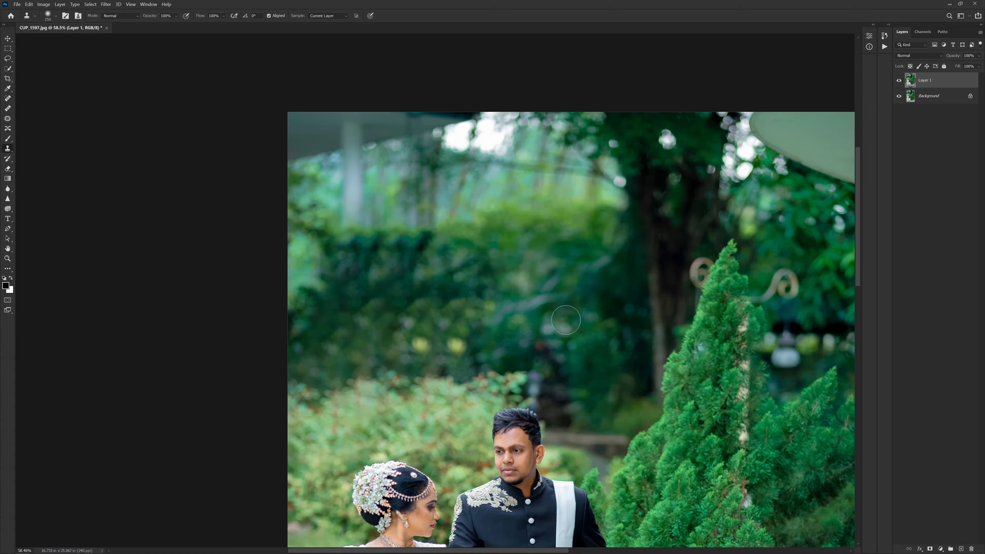
pyautogui.moveTo(582, 338); pyautogui.dragTo(575, 286)
pyautogui.moveTo(551, 331); pyautogui.dragTo(526, 344)
pyautogui.hotkey('ctrl', 'z')
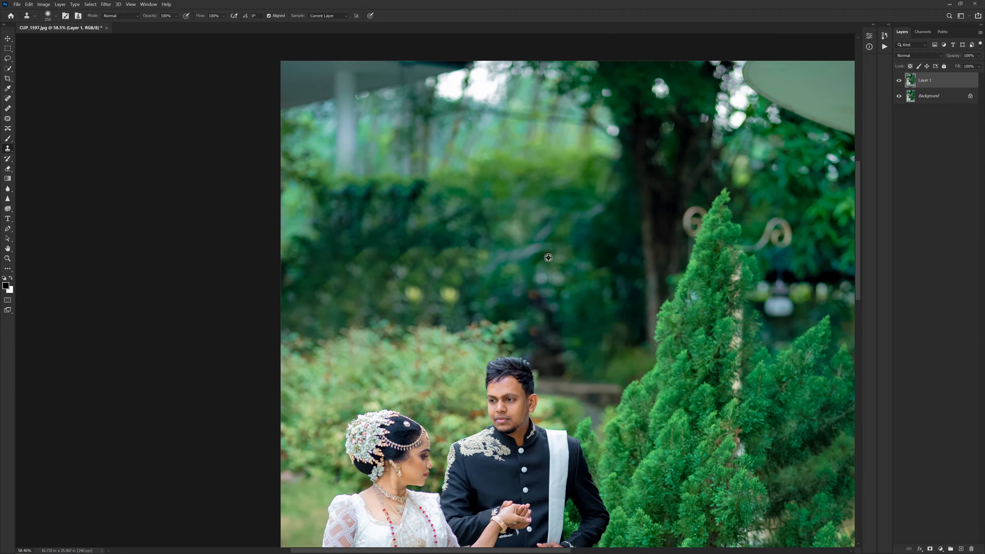
pyautogui.moveTo(575, 259); pyautogui.dragTo(472, 281)
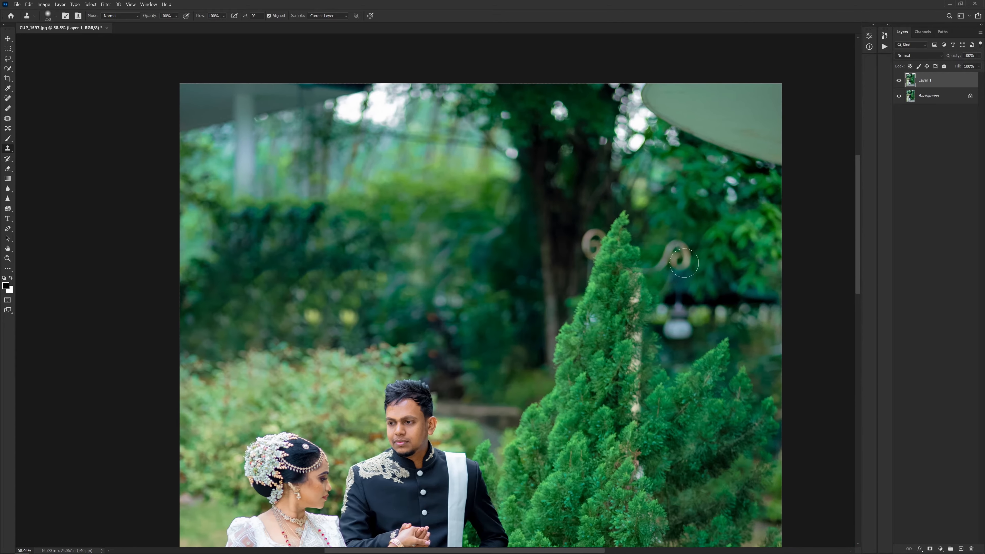
pyautogui.scroll(-1, 669, 287)
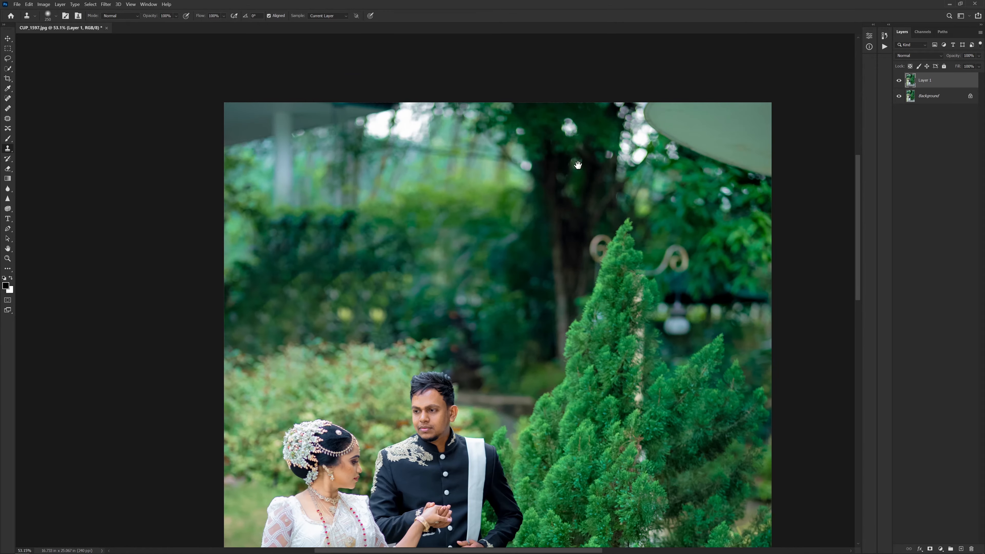
# Step: Lasso the pale canopy in the photo's upper-right corner, replace it with a Content-Aware fill and deselect
pyautogui.click(8, 59)
pyautogui.scroll(2, 600, 127)
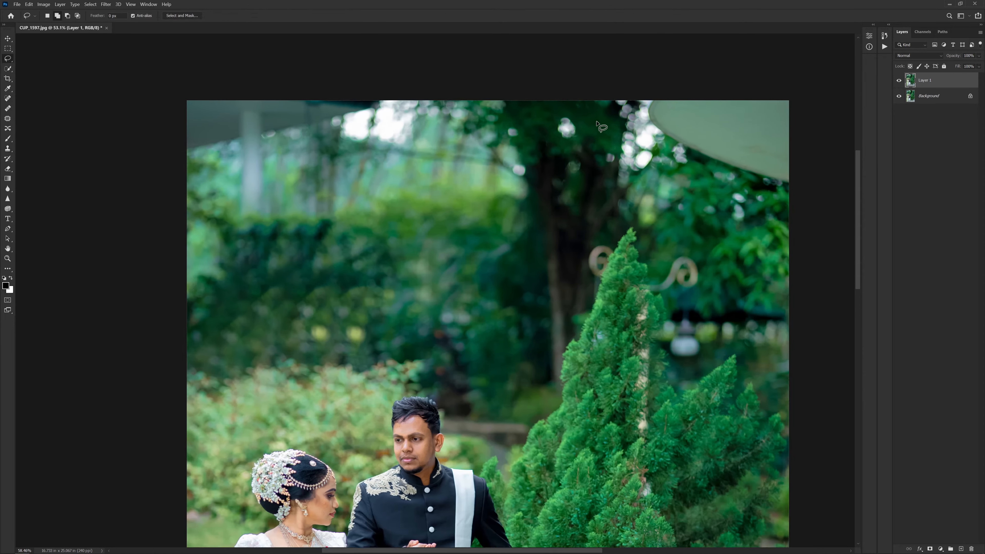
pyautogui.moveTo(633, 86)
pyautogui.mouseDown()
pyautogui.moveTo(521, 101)
pyautogui.moveTo(541, 99)
pyautogui.mouseUp()
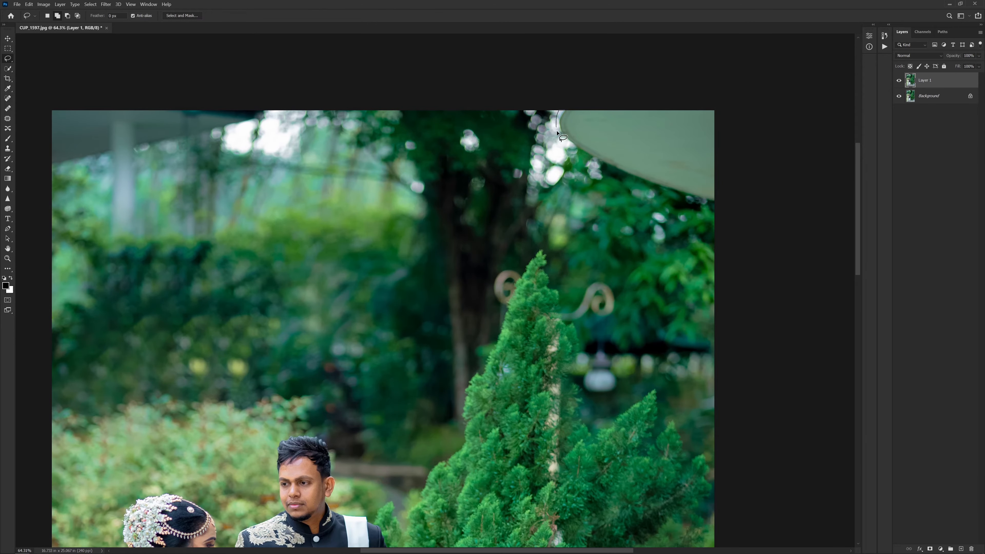
pyautogui.moveTo(814, 88); pyautogui.dragTo(814, 48)
pyautogui.hotkey('shift', 'F5')
pyautogui.press('Return')
pyautogui.hotkey('ctrl', 'd')
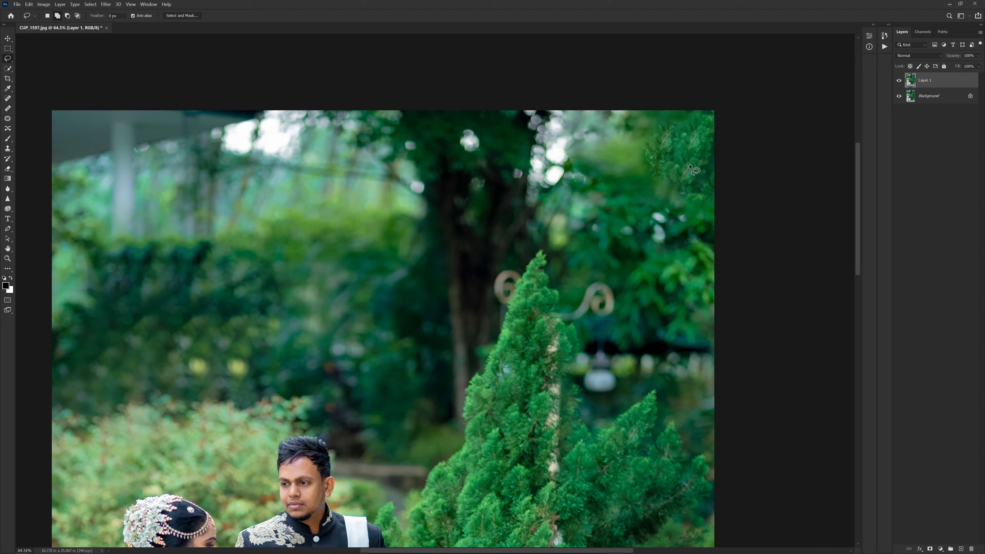
# Step: Clone blurred leaves from beside the filled upper-right corner over its repeated, overly sharp foliage texture
pyautogui.press('s')
pyautogui.keyDown('alt'); pyautogui.click(636, 182); pyautogui.keyUp('alt')
pyautogui.moveTo(670, 128)
pyautogui.mouseDown()
pyautogui.moveTo(689, 192)
pyautogui.moveTo(679, 206)
pyautogui.mouseUp()
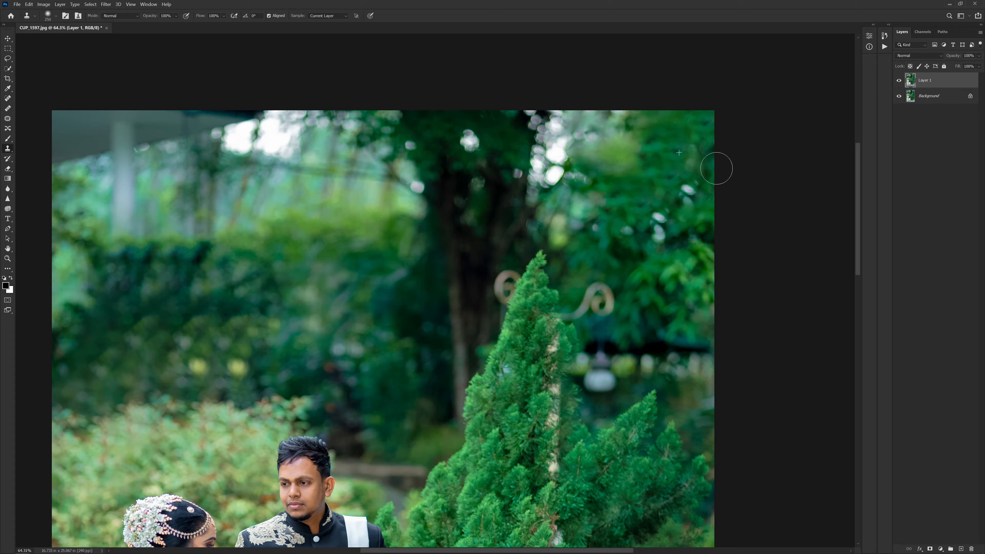
# Step: Lasso the grey roof and remaining white pillar in the photo's upper-left corner and fill the selection with Content-Aware
pyautogui.moveTo(361, 255); pyautogui.dragTo(496, 291)
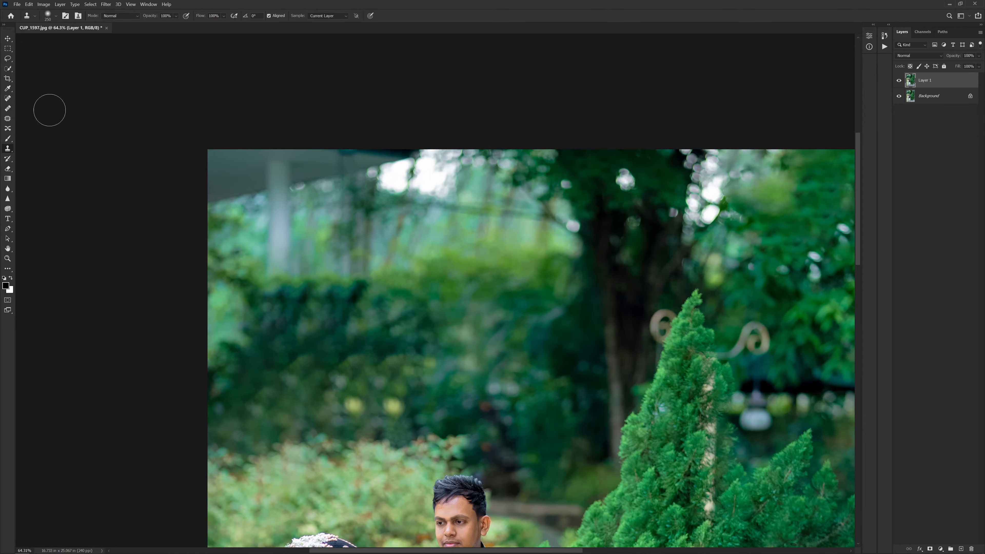
pyautogui.click(7, 59)
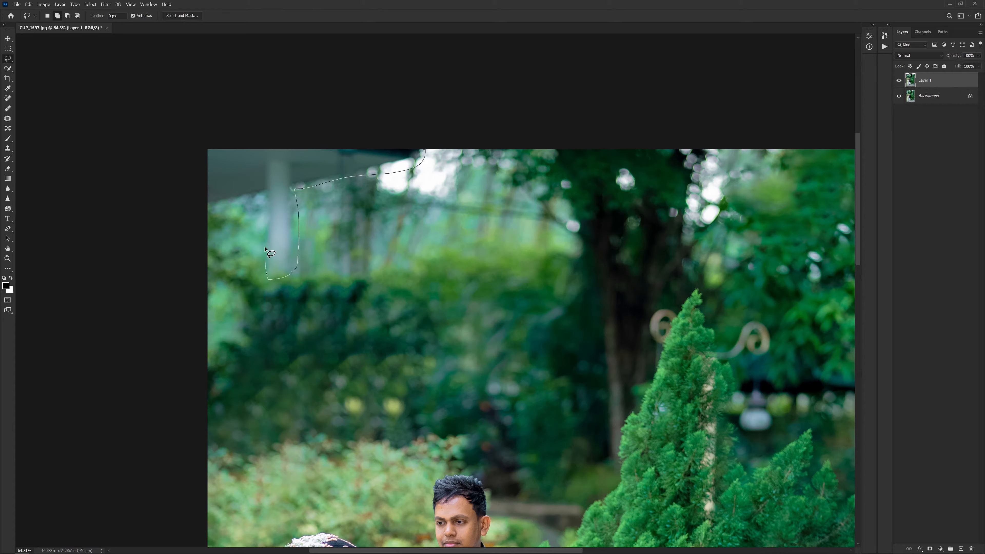
pyautogui.moveTo(176, 100); pyautogui.dragTo(178, 101)
pyautogui.hotkey('shift', 'F5')
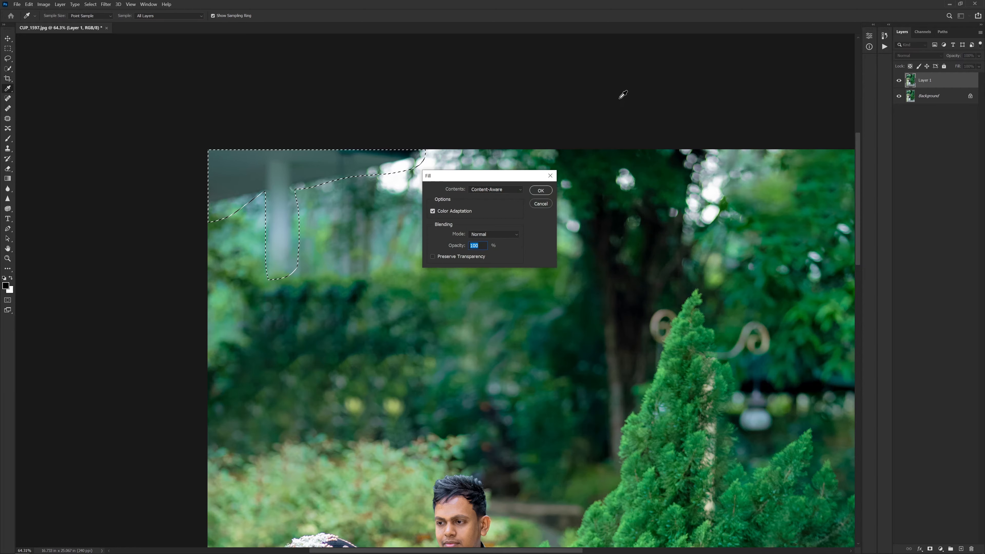
pyautogui.click(483, 189)
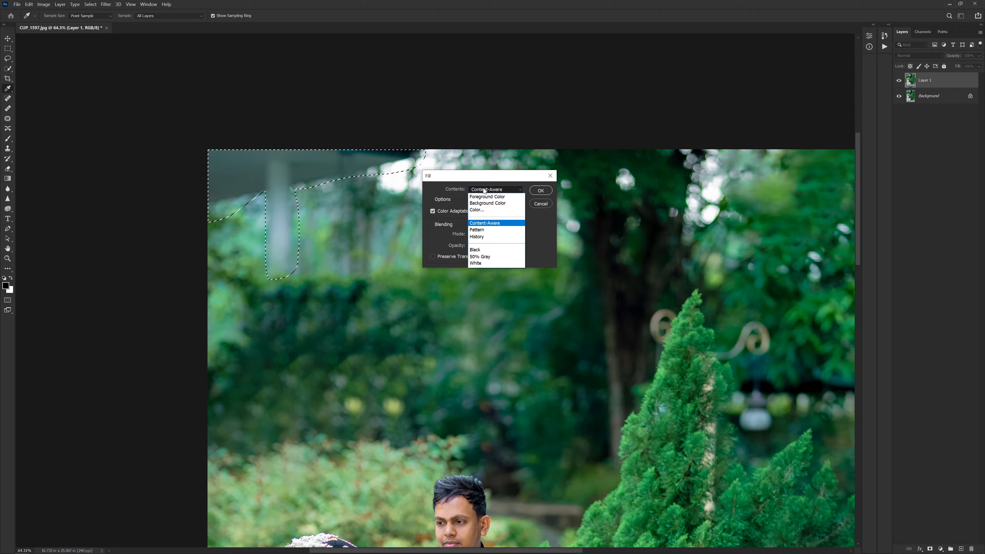
pyautogui.click(482, 223)
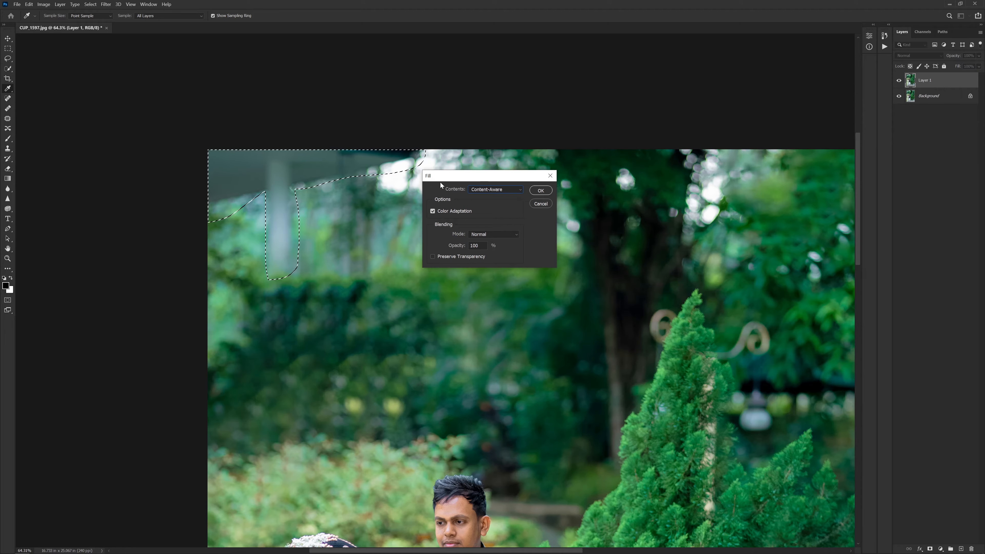
pyautogui.click(541, 190)
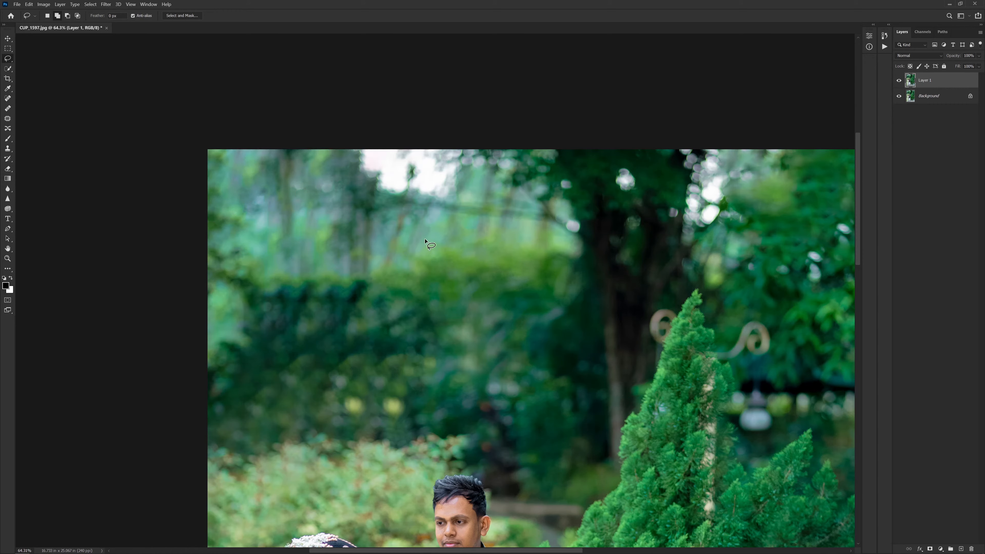
pyautogui.press('s')
pyautogui.scroll(-3, 425, 241)
pyautogui.press('c')
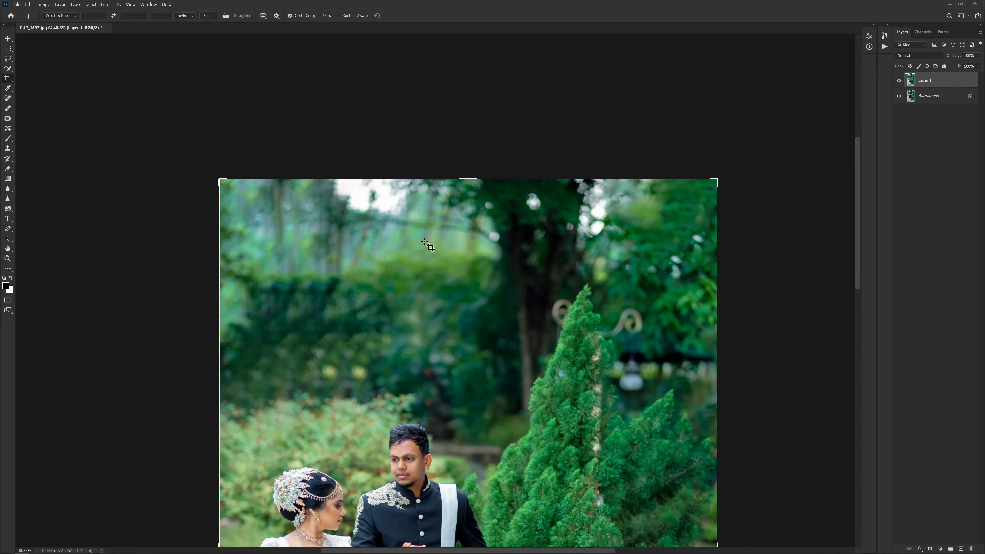
pyautogui.scroll(5, 425, 242)
pyautogui.press('v')
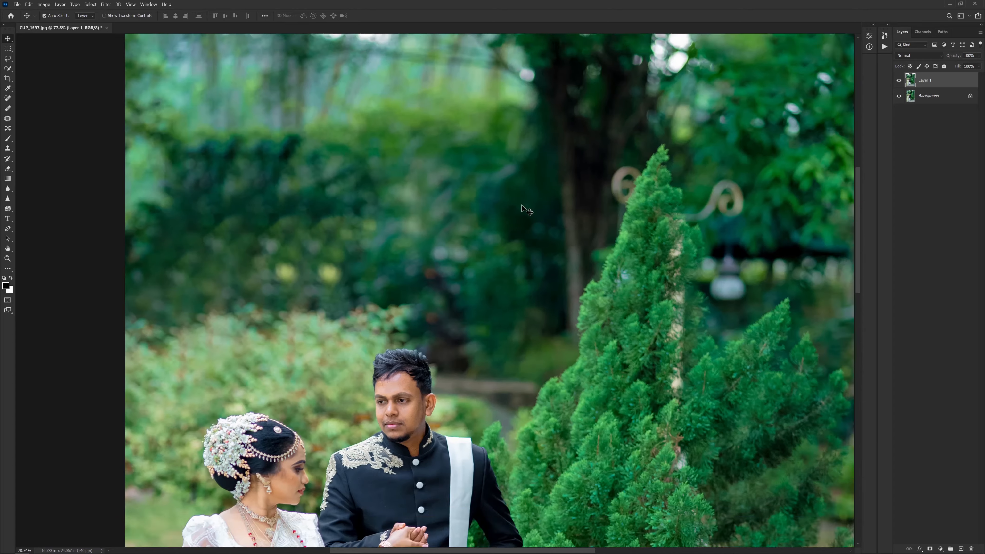
pyautogui.scroll(-7, 511, 213)
pyautogui.scroll(2, 486, 304)
pyautogui.moveTo(488, 332); pyautogui.dragTo(483, 260)
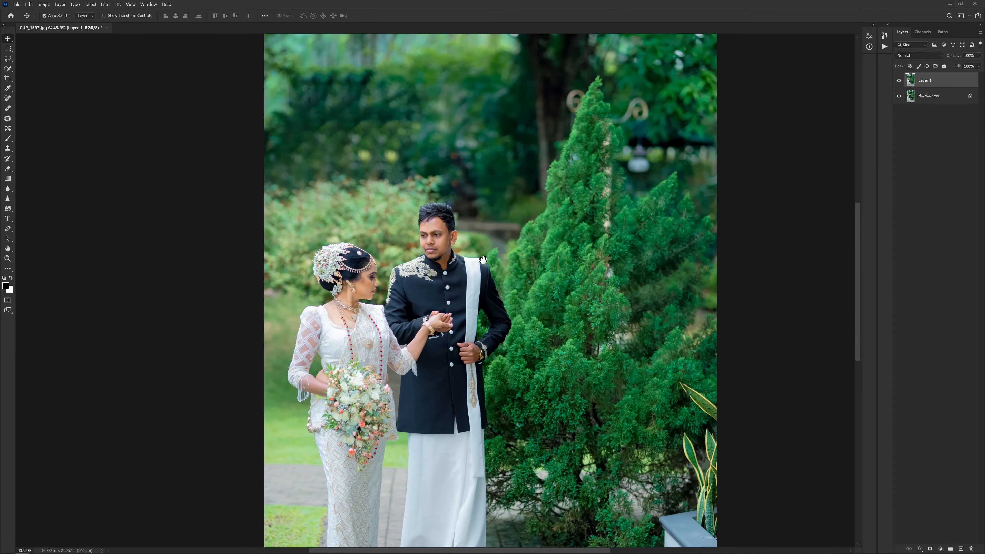
# Step: Merge the retouched layer into the Background and duplicate the merged Background as a new layer
pyautogui.press('ctrl')
pyautogui.hotkey('ctrl', 'e')
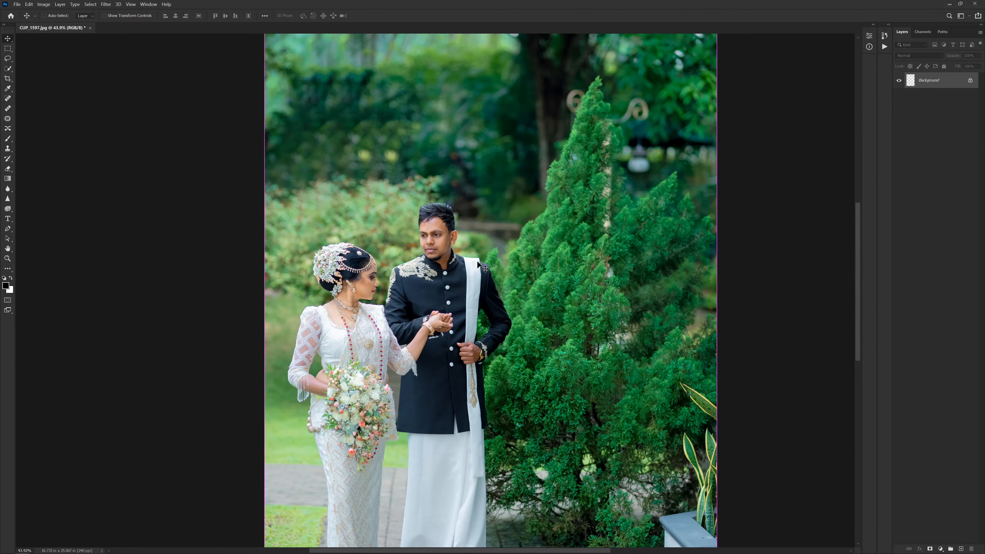
pyautogui.scroll(10, 377, 280)
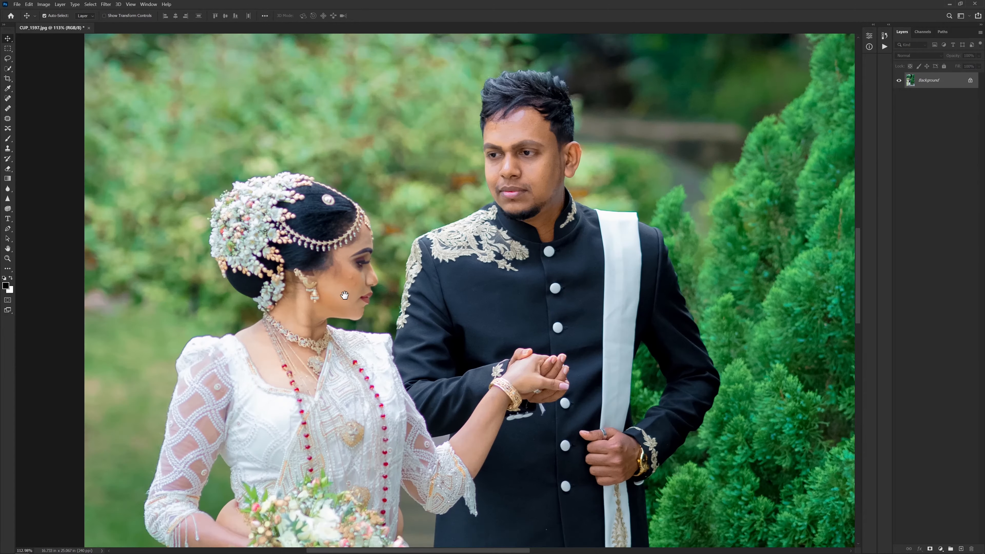
pyautogui.moveTo(344, 295); pyautogui.dragTo(357, 314)
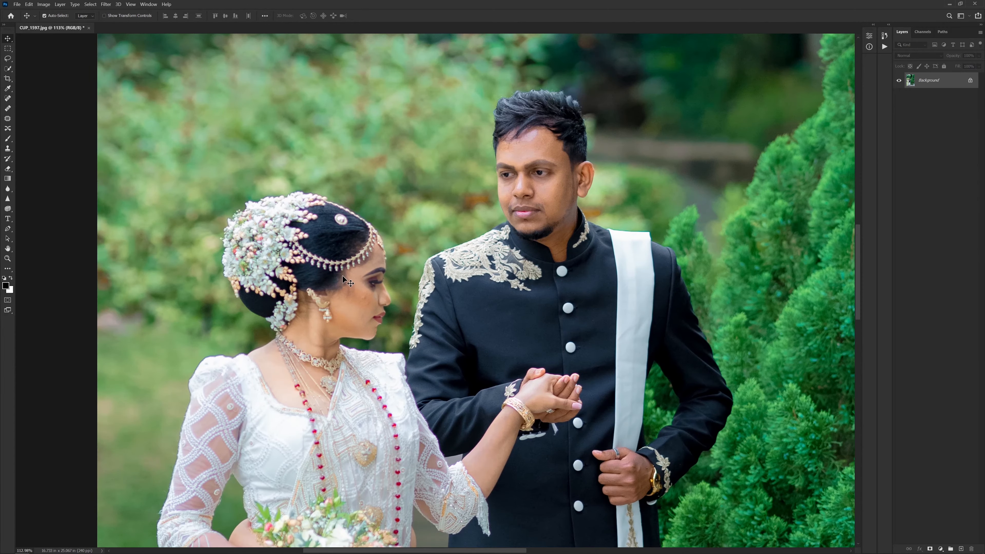
pyautogui.hotkey('ctrl', 'j')
# Step: Quick-select the bride's dark hair enclosed by the headpiece chain and the flowers
pyautogui.scroll(12, 344, 271)
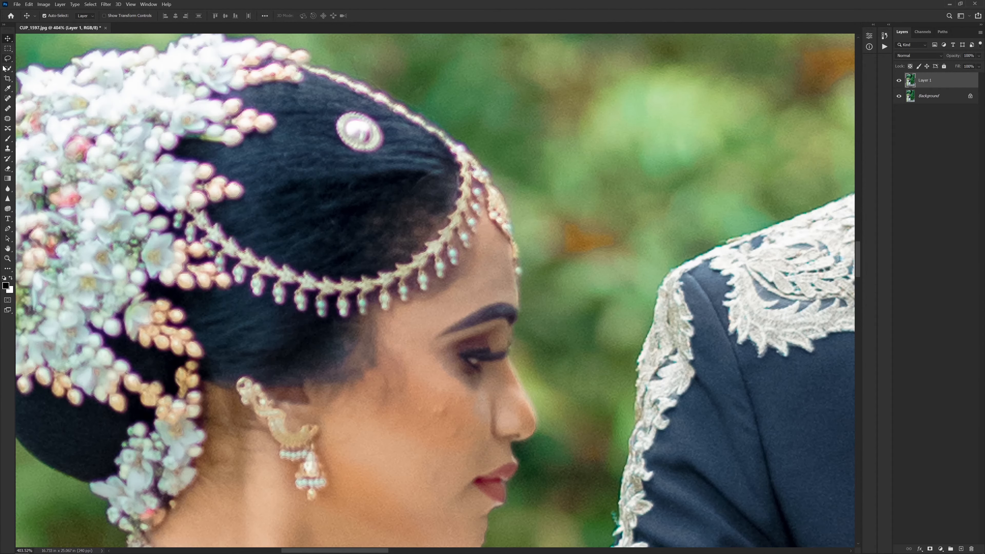
pyautogui.click(4, 69)
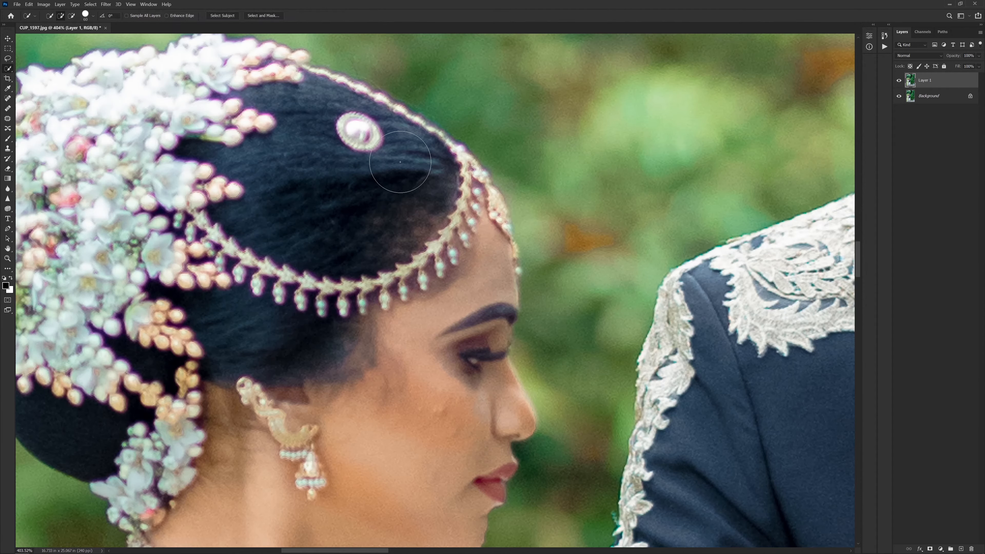
pyautogui.moveTo(400, 172)
pyautogui.mouseDown()
pyautogui.moveTo(400, 193)
pyautogui.moveTo(388, 181)
pyautogui.moveTo(411, 213)
pyautogui.mouseUp()
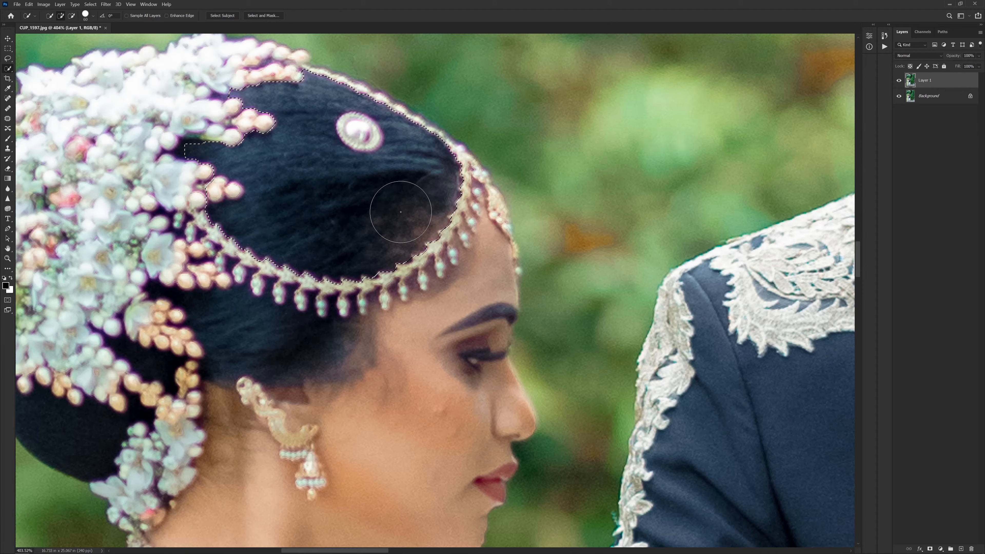
# Step: Using a much smaller Clone Stamp brush, cover the thin brownish hair patches inside the selection with dark hair
pyautogui.press('s')
pyautogui.press('[')
pyautogui.press('[')
pyautogui.press('[')
pyautogui.press('[')
pyautogui.press('[')
pyautogui.press('[')
pyautogui.press('[')
pyautogui.press('[')
pyautogui.press('[')
pyautogui.press('[')
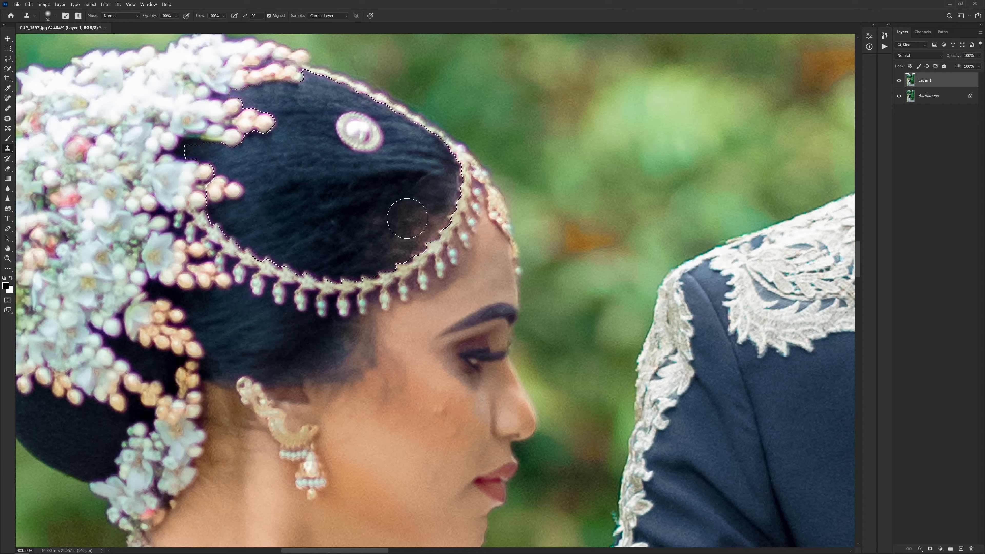
pyautogui.keyDown('alt'); pyautogui.click(398, 181); pyautogui.keyUp('alt')
pyautogui.moveTo(423, 185)
pyautogui.mouseDown()
pyautogui.moveTo(436, 187)
pyautogui.moveTo(427, 241)
pyautogui.moveTo(336, 222)
pyautogui.moveTo(411, 216)
pyautogui.moveTo(325, 270)
pyautogui.mouseUp()
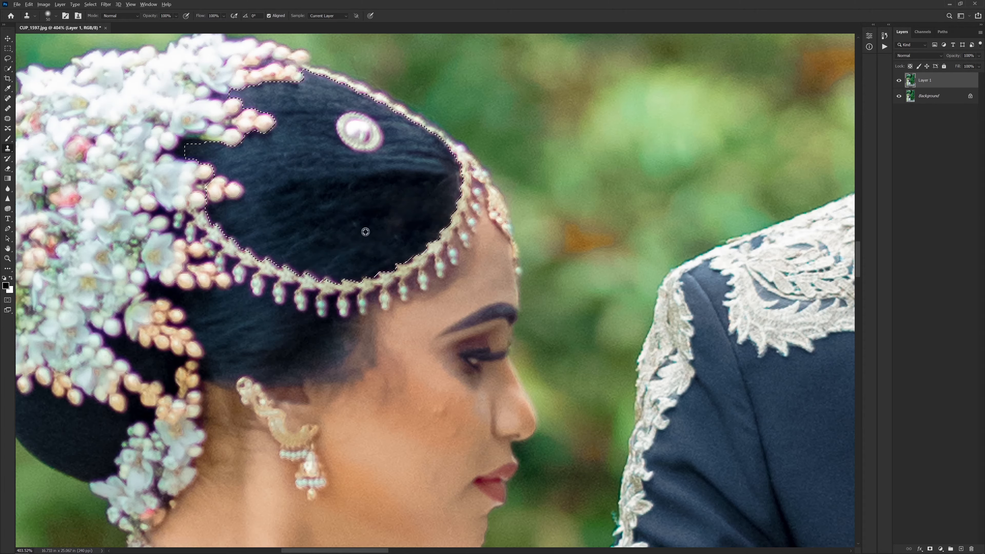
pyautogui.scroll(-1, 334, 230)
pyautogui.scroll(-12, 333, 235)
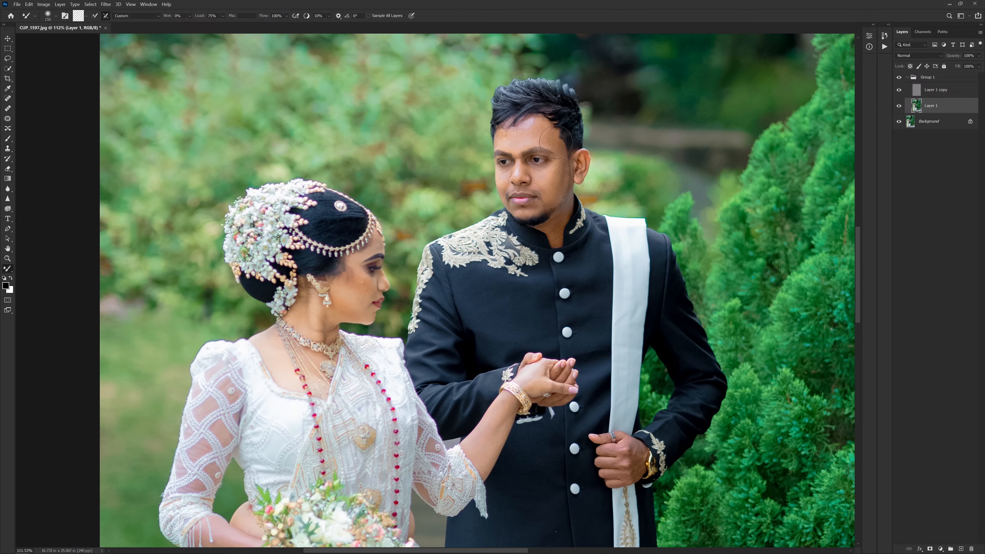
# Step: Set a small Mixer Brush to 100% wet and 90% mix, and blend the groom's forehead skin near the temple on Layer 1
pyautogui.scroll(4, 555, 142)
pyautogui.scroll(4, 533, 116)
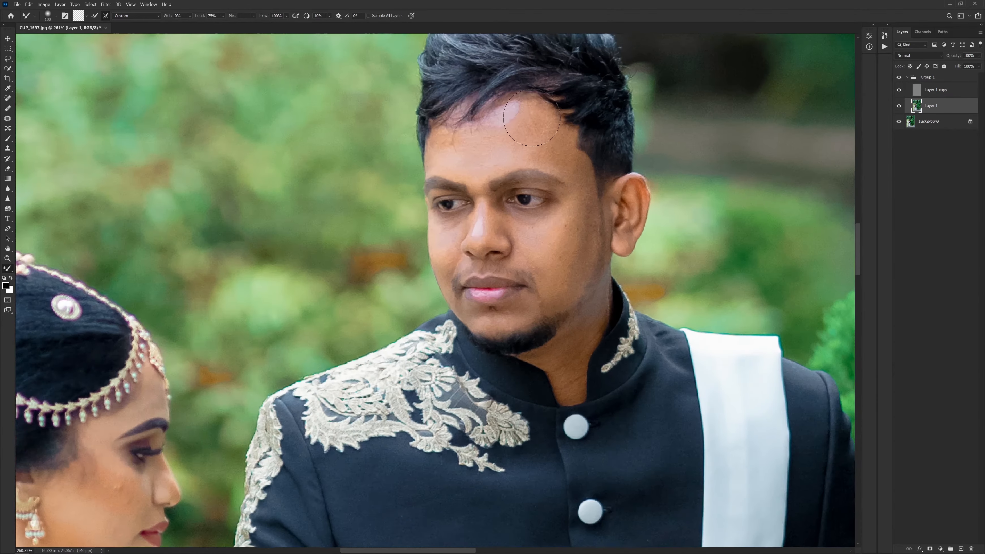
pyautogui.press('[')
pyautogui.press('[')
pyautogui.press('[')
pyautogui.press('[')
pyautogui.press('[')
pyautogui.press('[')
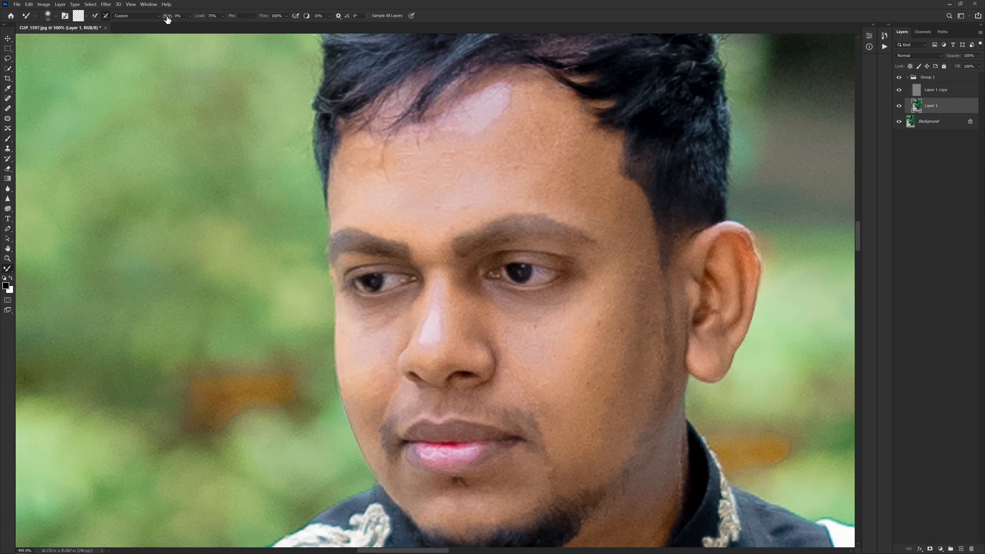
pyautogui.press('[')
pyautogui.moveTo(359, 173); pyautogui.dragTo(341, 159)
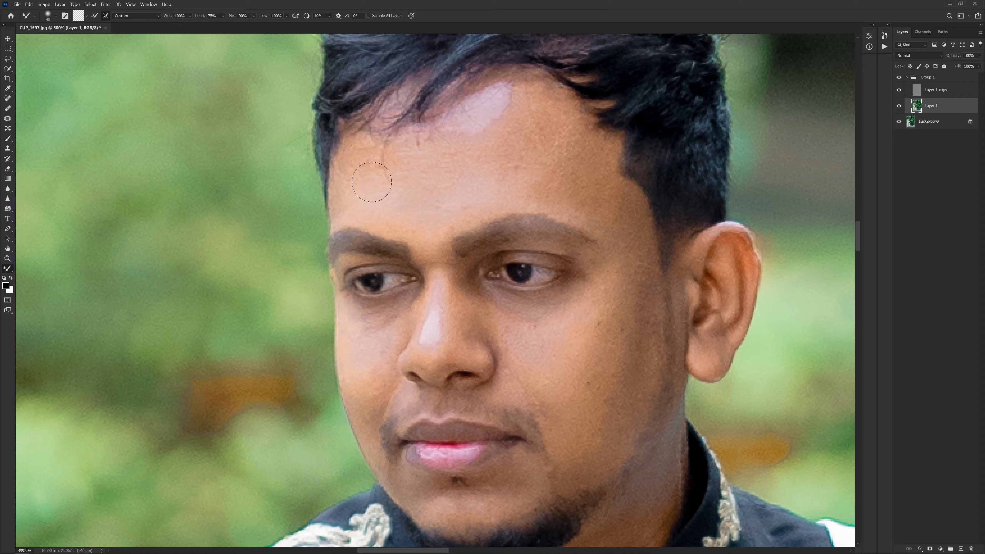
# Step: Blend the bright pinkish highlight and uneven skin across the groom's forehead, adjusting the Mixer Brush size as needed
pyautogui.press(']')
pyautogui.moveTo(511, 121); pyautogui.dragTo(466, 150)
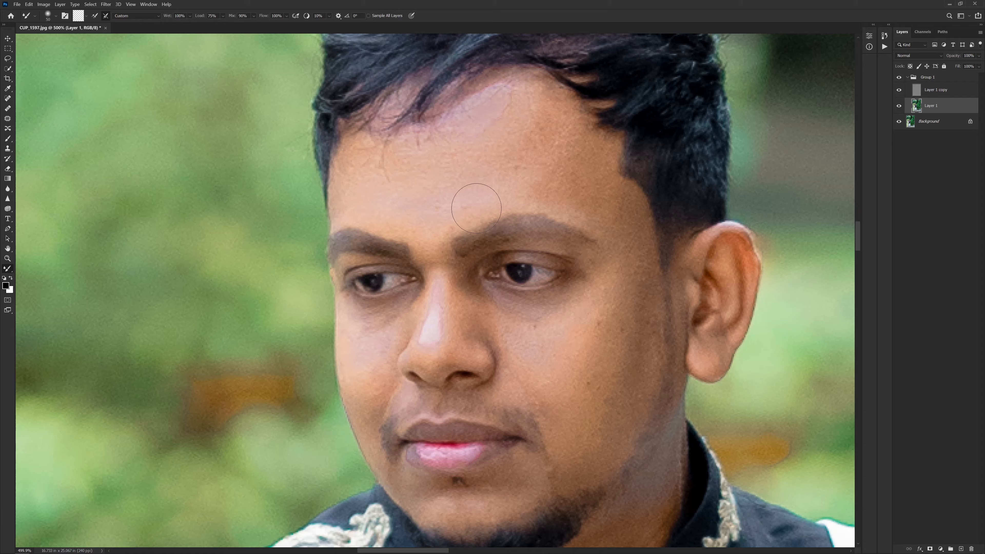
pyautogui.press(']')
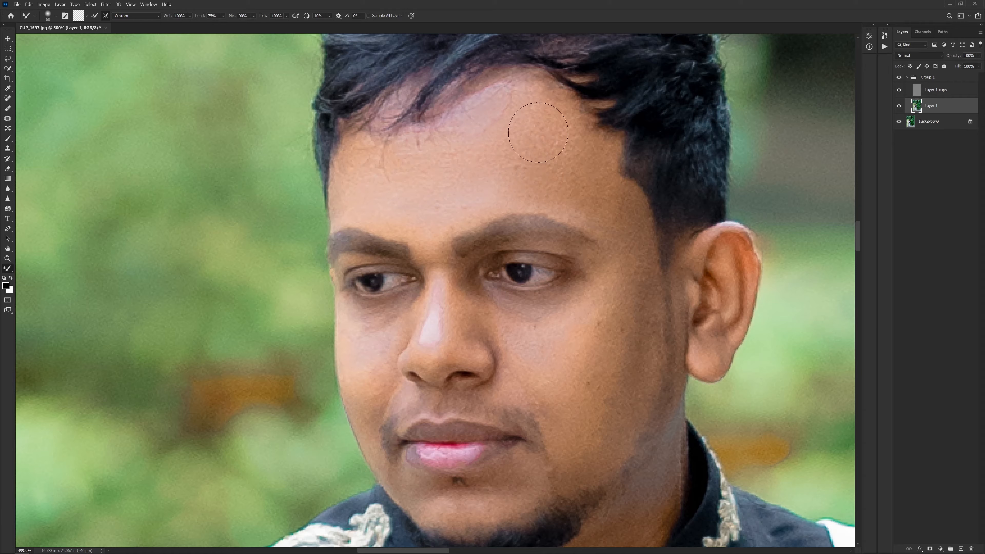
pyautogui.press(']')
pyautogui.press('[')
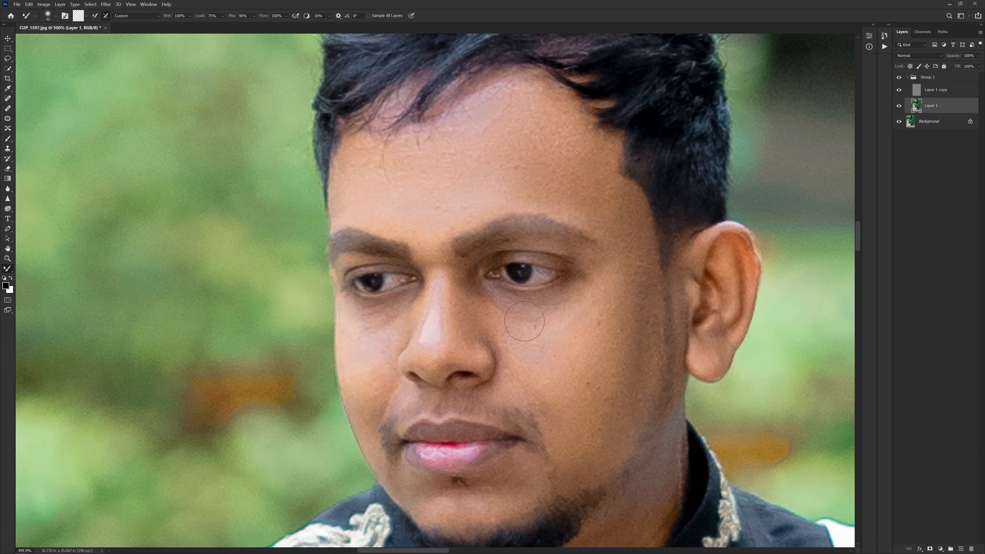
# Step: Blend the uneven skin on the groom's cheek and below his nose with the Mixer Brush
pyautogui.moveTo(563, 348); pyautogui.dragTo(556, 239)
pyautogui.moveTo(449, 376); pyautogui.dragTo(409, 386)
pyautogui.moveTo(571, 425); pyautogui.dragTo(480, 255)
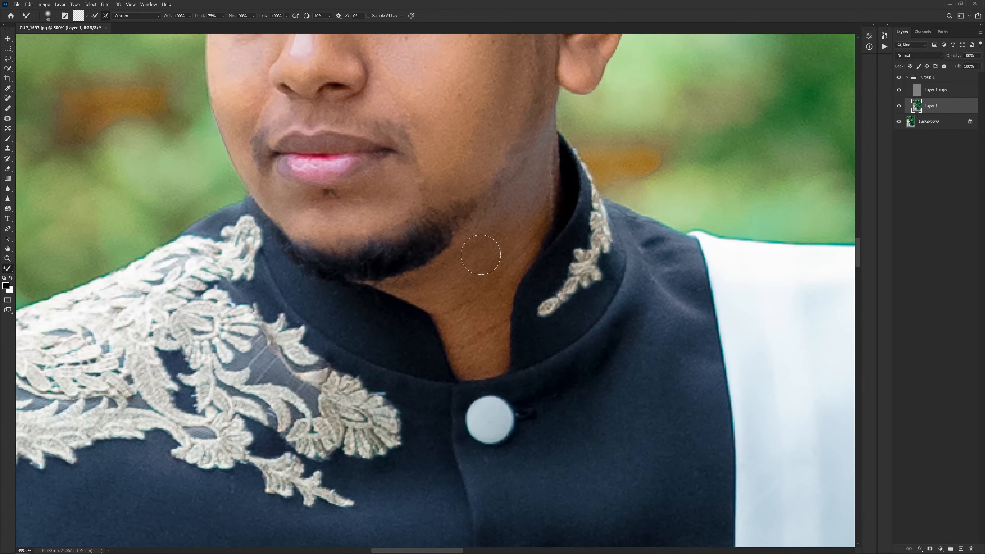
# Step: Enlarge the Mixer Brush and smooth the dark fabric across the front of the groom's jacket
pyautogui.press(']')
pyautogui.press(']')
pyautogui.scroll(-12, 540, 206)
pyautogui.press(']')
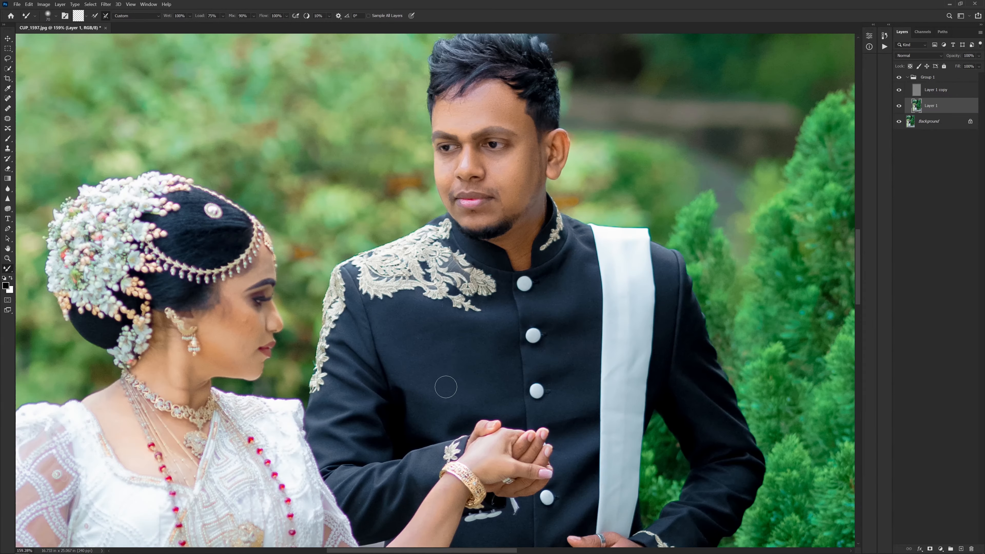
pyautogui.scroll(5, 453, 365)
pyautogui.press(']')
pyautogui.press(']')
pyautogui.press(']')
pyautogui.press(']')
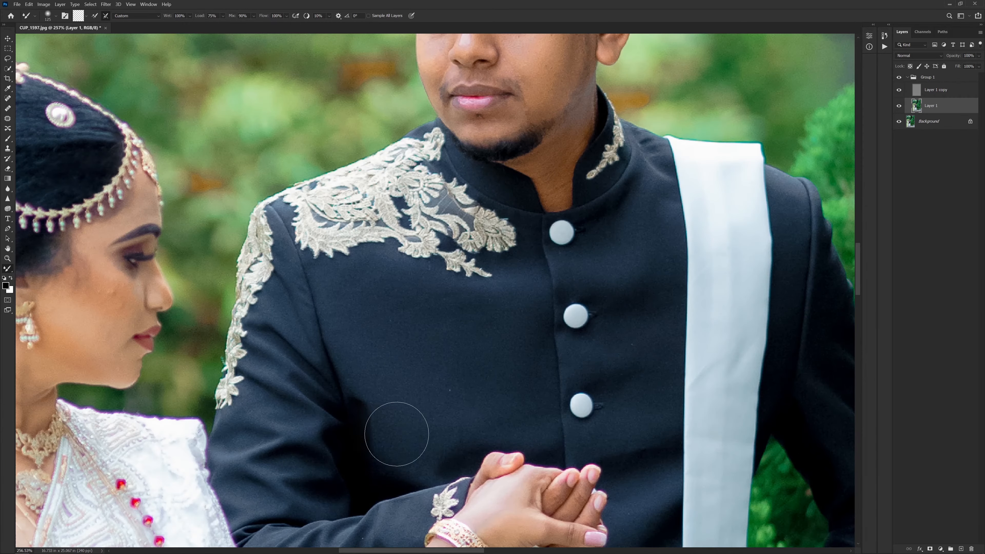
pyautogui.press(']')
pyautogui.press('[')
pyautogui.press('[')
pyautogui.moveTo(629, 278)
pyautogui.mouseDown()
pyautogui.moveTo(630, 218)
pyautogui.moveTo(640, 245)
pyautogui.mouseUp()
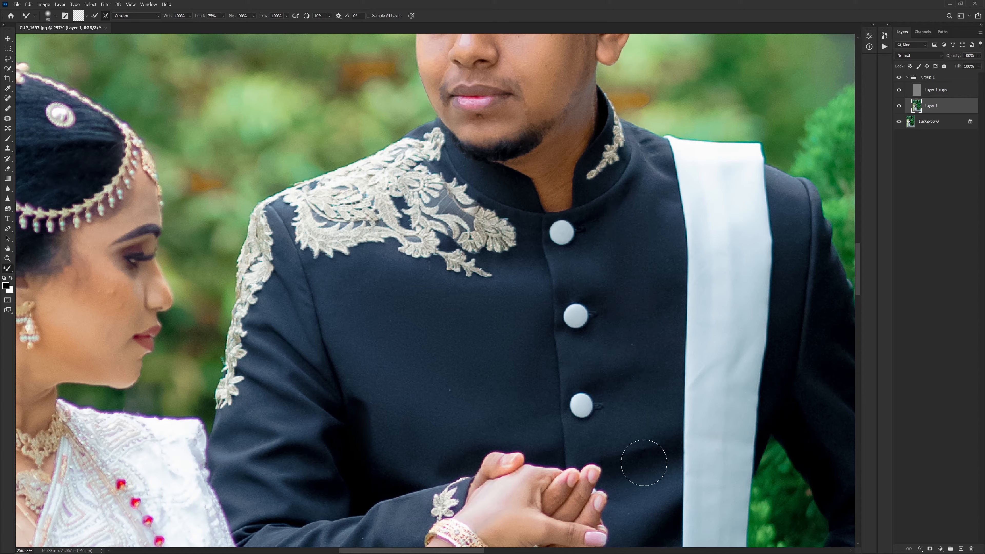
# Step: Smooth the white shawl hanging over the groom's shoulder along its length
pyautogui.press('[')
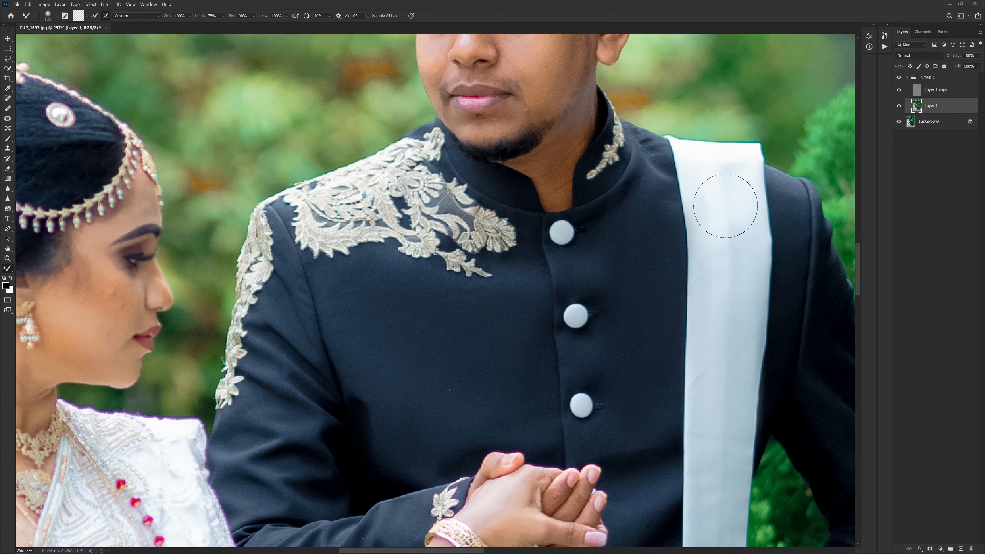
pyautogui.moveTo(726, 202); pyautogui.dragTo(725, 295)
pyautogui.moveTo(715, 467); pyautogui.dragTo(705, 231)
# Step: Smooth the lower part of the groom's dark jacket below the couple's joined hands with a larger Mixer Brush
pyautogui.moveTo(529, 400); pyautogui.dragTo(629, 249)
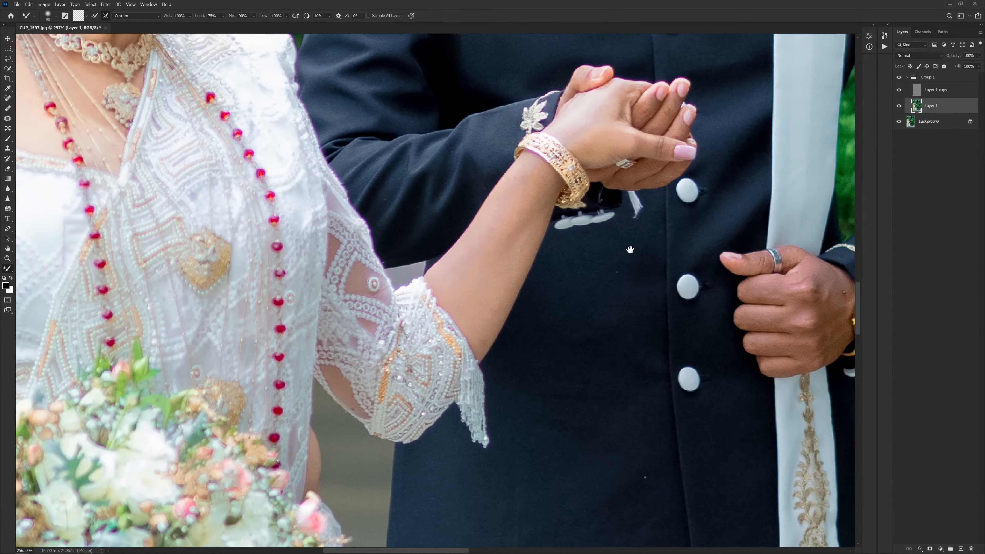
pyautogui.moveTo(613, 395); pyautogui.dragTo(572, 257)
pyautogui.press(']')
pyautogui.press(']')
pyautogui.press(']')
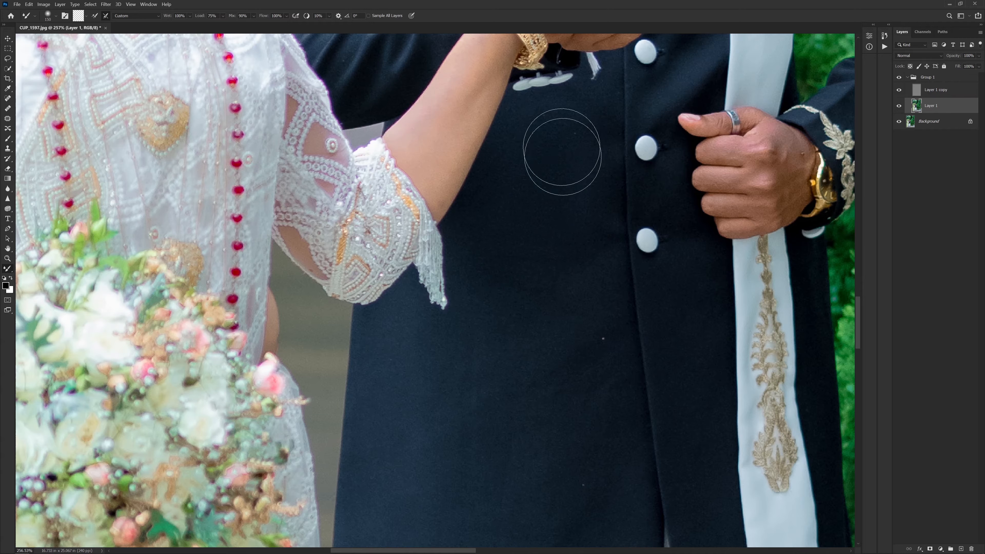
pyautogui.moveTo(583, 448); pyautogui.dragTo(587, 308)
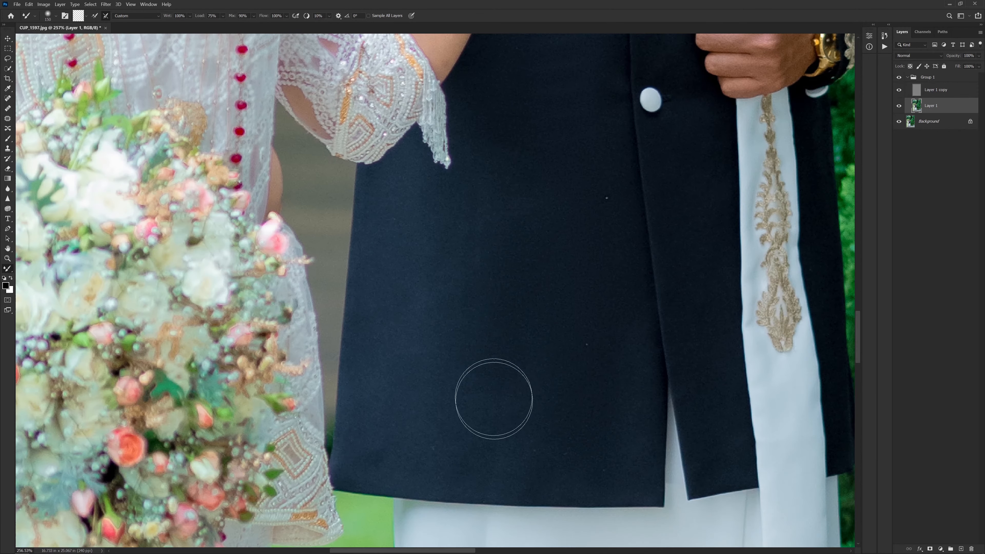
pyautogui.scroll(-4, 548, 244)
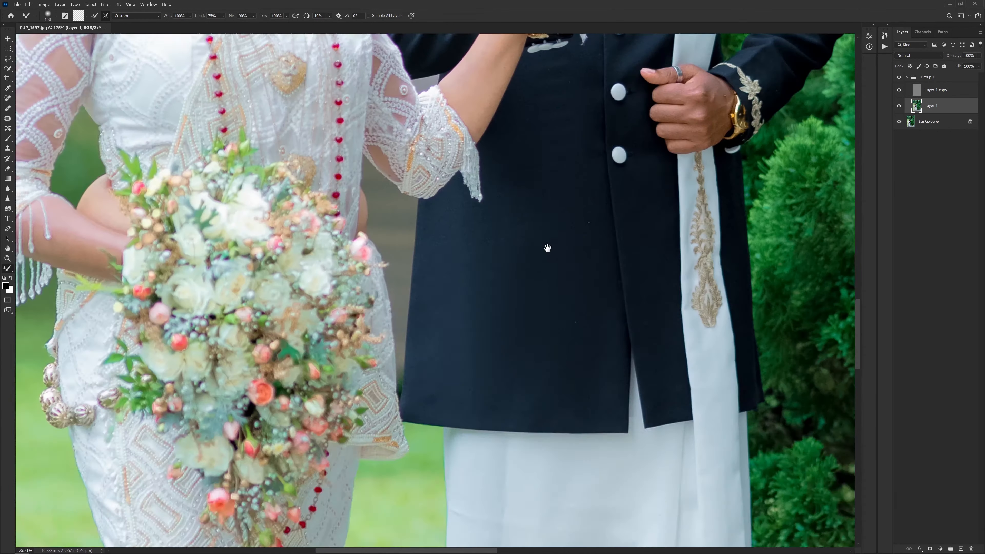
pyautogui.moveTo(547, 241); pyautogui.dragTo(540, 355)
# Step: Shrink the Mixer Brush considerably and blend the skin on the bride's forehead and temple
pyautogui.moveTo(485, 267); pyautogui.dragTo(849, 545)
pyautogui.scroll(5, 593, 244)
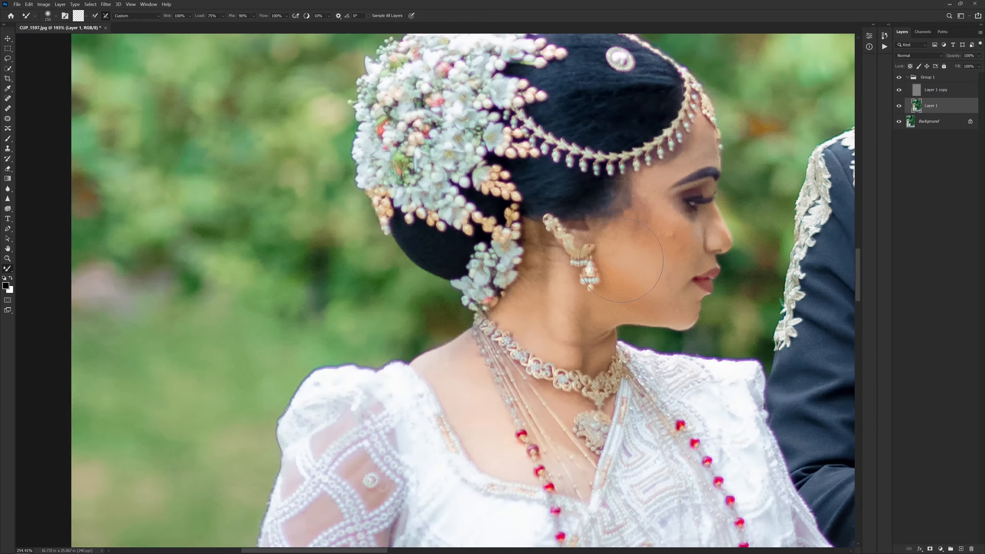
pyautogui.moveTo(604, 266); pyautogui.dragTo(514, 282)
pyautogui.scroll(4, 514, 283)
pyautogui.press('[')
pyautogui.press('[')
pyautogui.press('[')
pyautogui.press('[')
pyautogui.press('[')
pyautogui.press('[')
pyautogui.press('[')
pyautogui.press('[')
pyautogui.press('[')
pyautogui.press('[')
pyautogui.press('[')
pyautogui.press('[')
pyautogui.press('[')
pyautogui.press('[')
pyautogui.scroll(3, 618, 149)
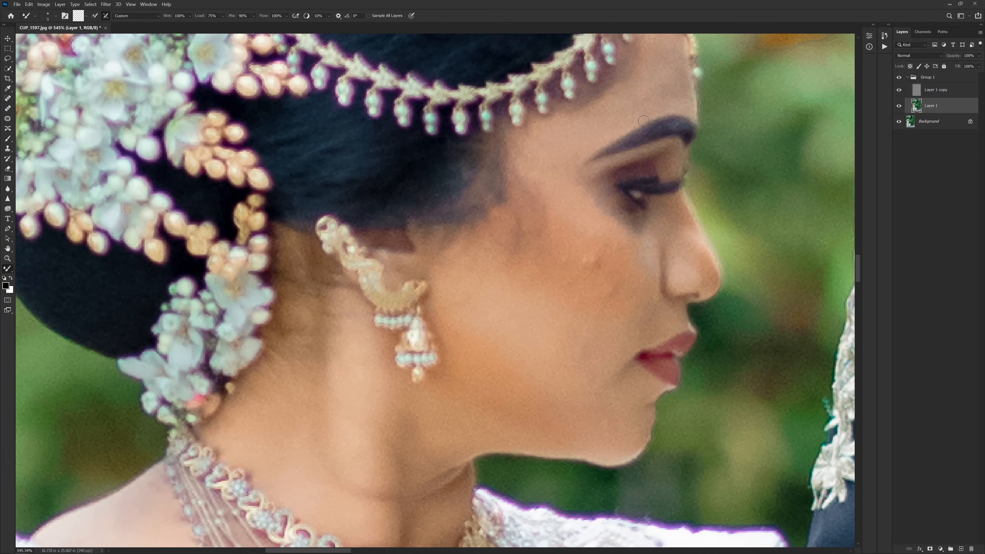
pyautogui.scroll(-3, 601, 130)
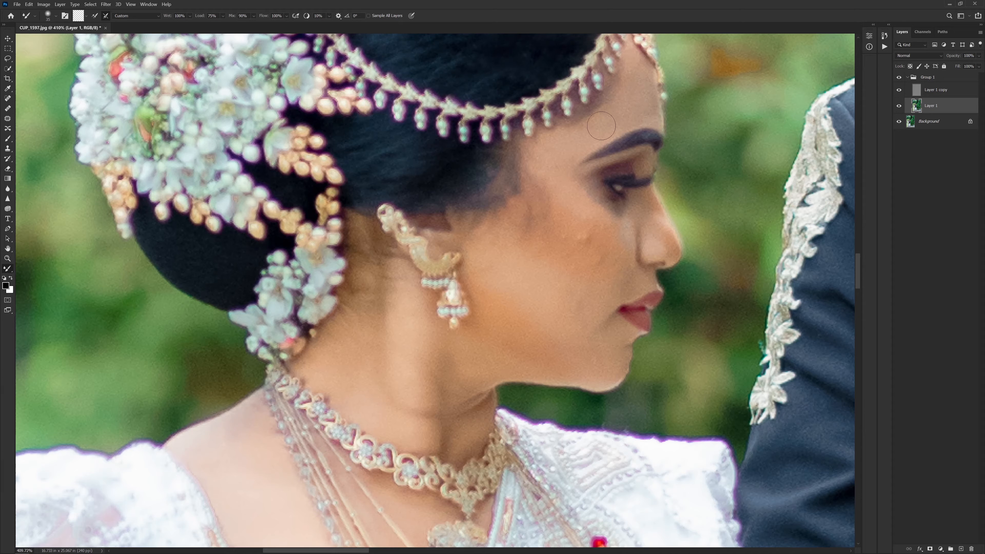
pyautogui.moveTo(567, 142); pyautogui.dragTo(538, 210)
# Step: Enlarge the Mixer Brush slightly and smooth the blemishes and uneven tones on the bride's cheek and neck
pyautogui.press(']')
pyautogui.press(']')
pyautogui.press(']')
pyautogui.press(']')
pyautogui.moveTo(585, 245)
pyautogui.mouseDown()
pyautogui.moveTo(556, 225)
pyautogui.moveTo(591, 260)
pyautogui.moveTo(580, 259)
pyautogui.moveTo(544, 201)
pyautogui.moveTo(554, 161)
pyautogui.moveTo(570, 316)
pyautogui.moveTo(548, 302)
pyautogui.moveTo(586, 345)
pyautogui.moveTo(542, 311)
pyautogui.moveTo(550, 343)
pyautogui.moveTo(506, 354)
pyautogui.moveTo(407, 348)
pyautogui.moveTo(400, 390)
pyautogui.moveTo(386, 397)
pyautogui.moveTo(376, 295)
pyautogui.moveTo(379, 390)
pyautogui.moveTo(413, 375)
pyautogui.moveTo(425, 402)
pyautogui.mouseUp()
pyautogui.press(']')
pyautogui.press('[')
# Step: Smooth the skin of the bride's shoulder and upper chest around the necklaces
pyautogui.moveTo(331, 435); pyautogui.dragTo(474, 247)
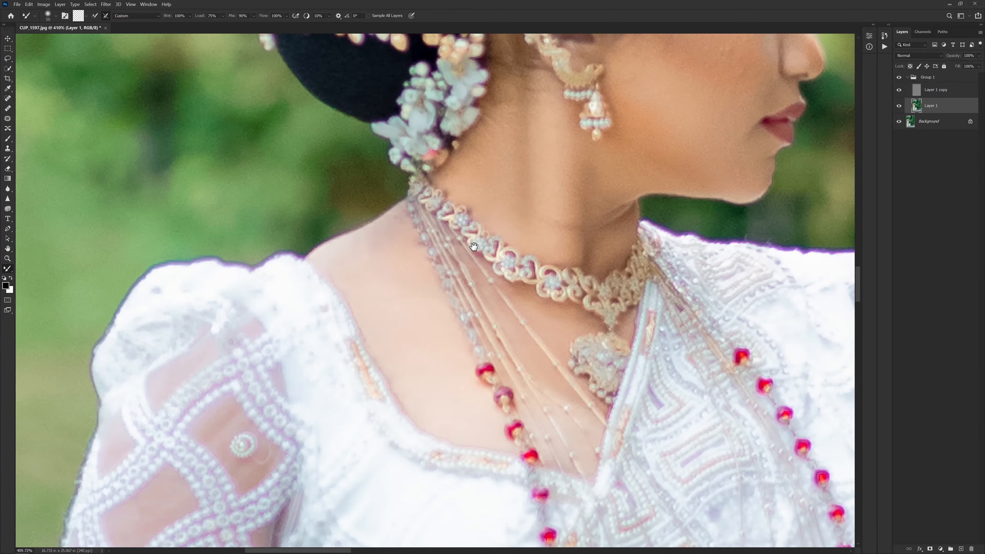
pyautogui.moveTo(406, 271)
pyautogui.mouseDown()
pyautogui.moveTo(367, 260)
pyautogui.moveTo(462, 419)
pyautogui.mouseUp()
pyautogui.scroll(-6, 423, 298)
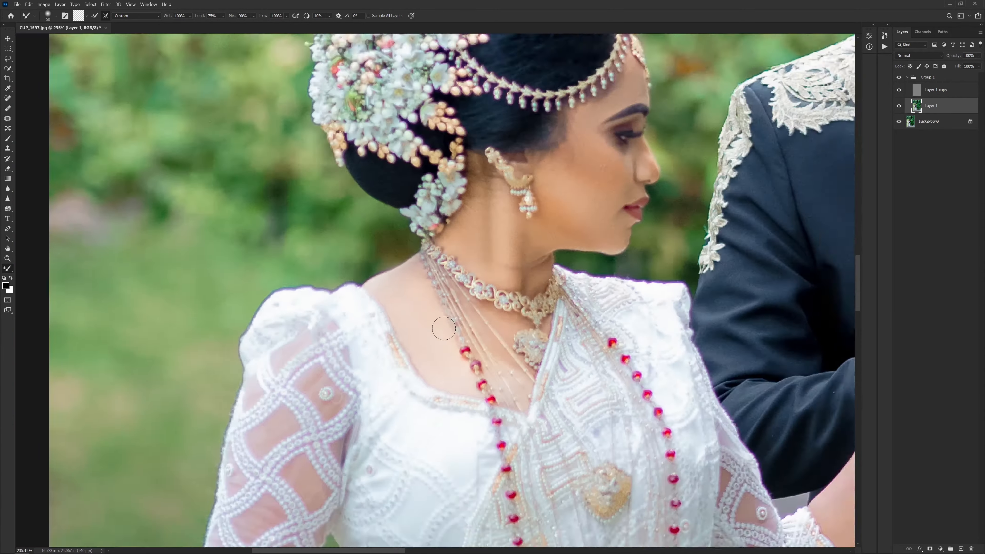
pyautogui.scroll(2, 511, 259)
pyautogui.moveTo(440, 255); pyautogui.dragTo(441, 261)
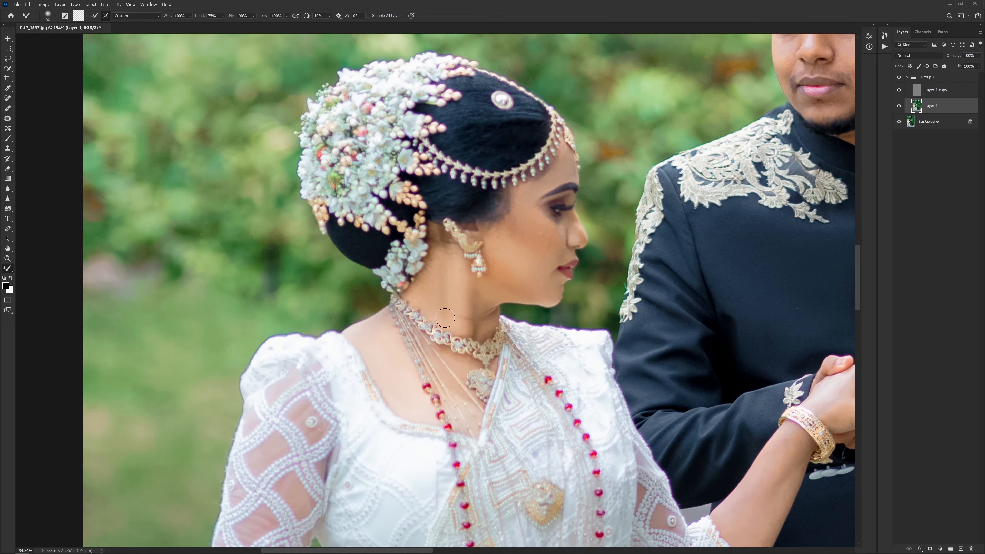
# Step: Blend the bride's dark hair enclosed by the headpiece chain with the Mixer Brush
pyautogui.scroll(-8, 426, 249)
pyautogui.scroll(9, 362, 309)
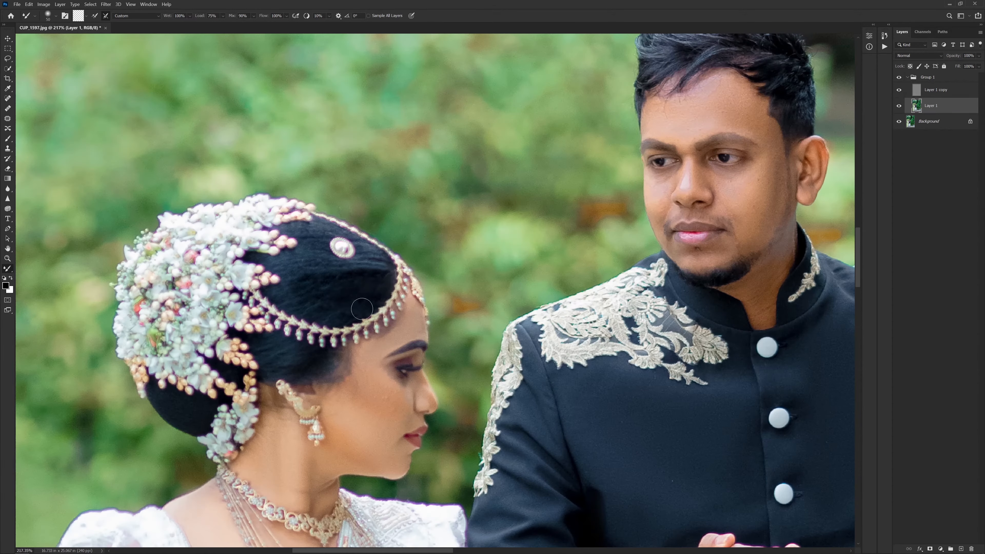
pyautogui.moveTo(347, 270); pyautogui.dragTo(372, 267)
# Step: Smooth the skin on both of the bride's forearms, using a slightly smaller Mixer Brush
pyautogui.scroll(2, 362, 277)
pyautogui.moveTo(484, 524); pyautogui.dragTo(516, 227)
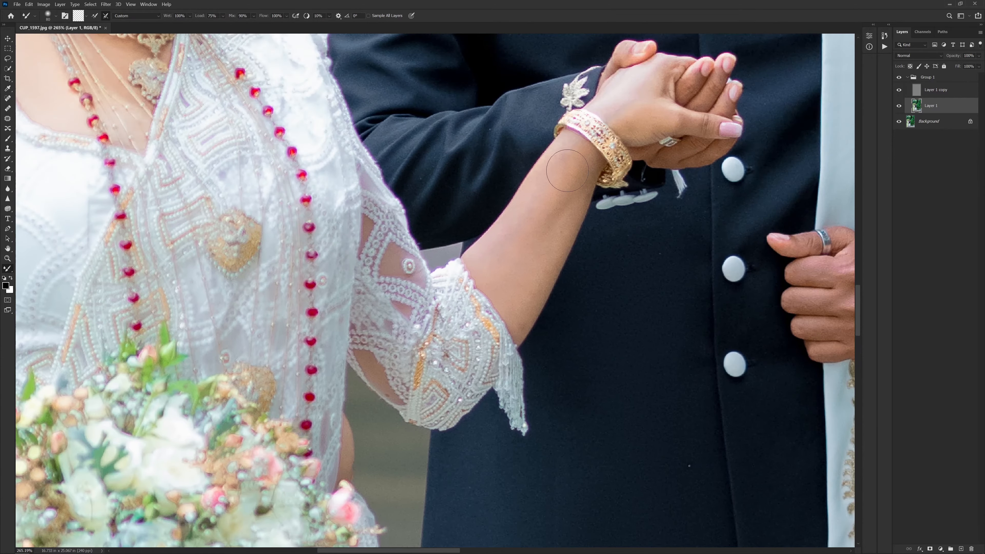
pyautogui.press('[')
pyautogui.moveTo(528, 290)
pyautogui.mouseDown()
pyautogui.moveTo(562, 211)
pyautogui.moveTo(501, 246)
pyautogui.mouseUp()
pyautogui.scroll(-7, 562, 147)
pyautogui.moveTo(211, 347); pyautogui.dragTo(461, 259)
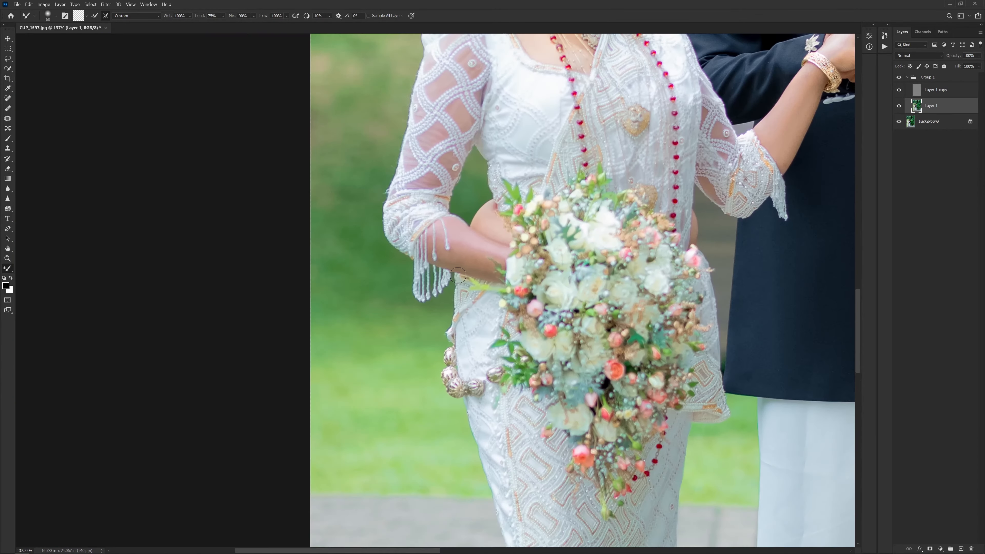
pyautogui.scroll(11, 465, 260)
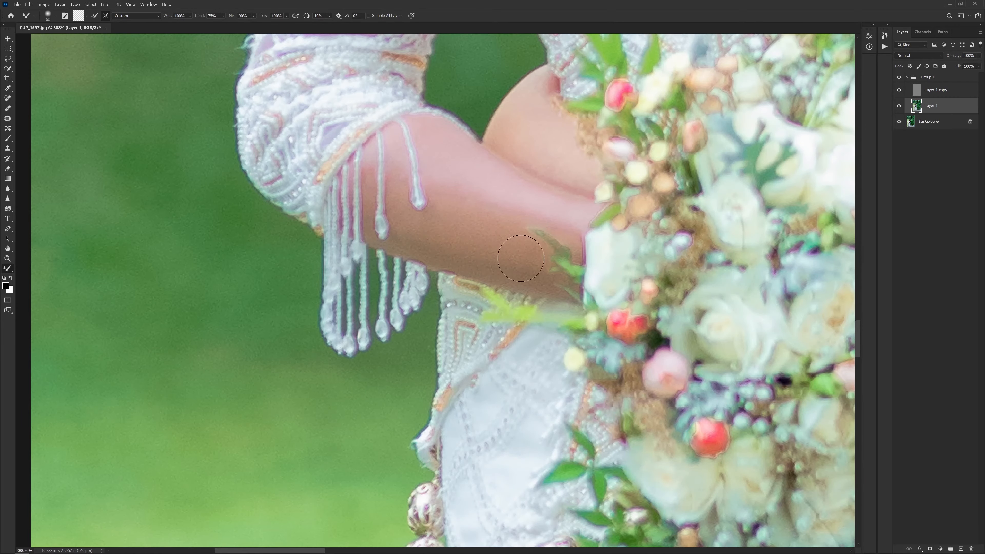
pyautogui.scroll(-6, 415, 251)
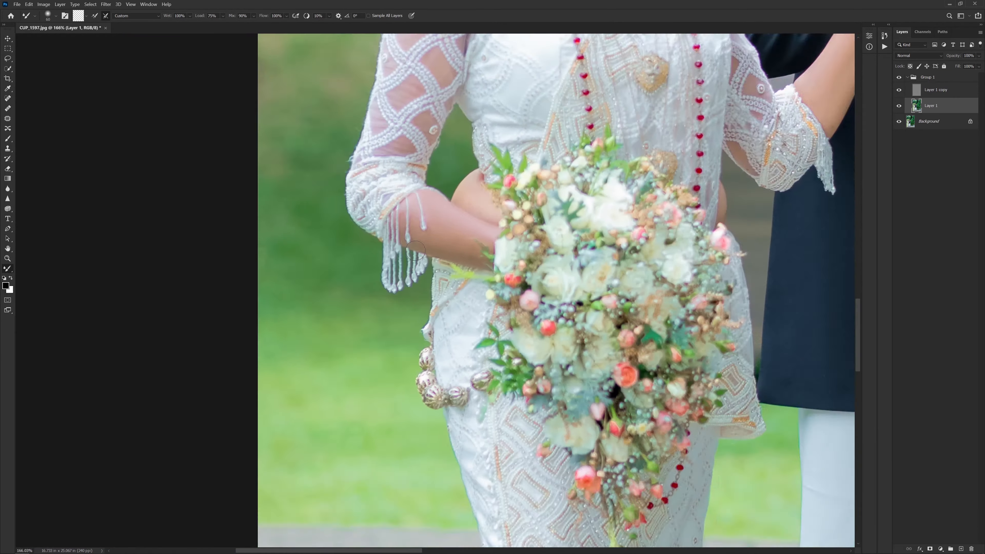
# Step: Flatten the image into the Background layer and duplicate that layer
pyautogui.scroll(-7, 415, 250)
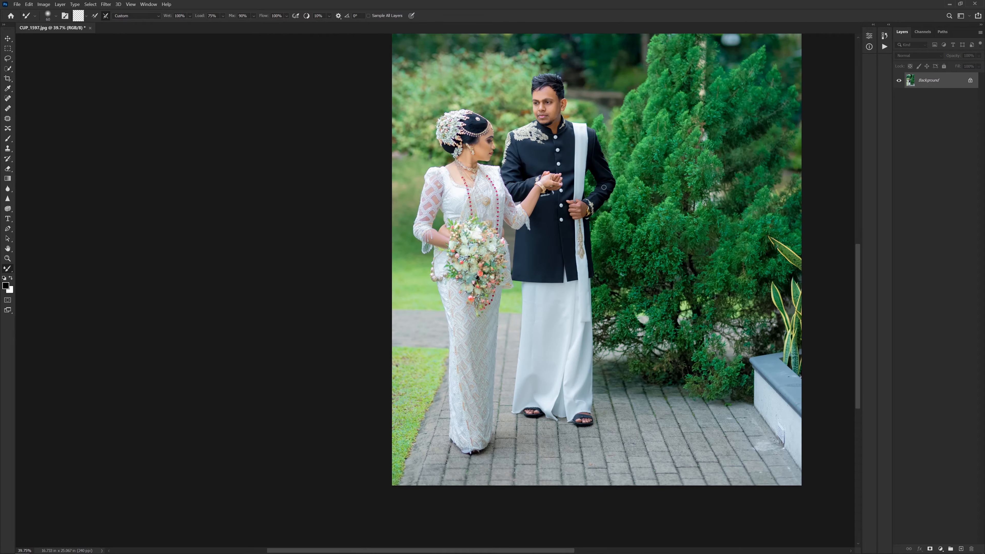
pyautogui.scroll(3, 543, 115)
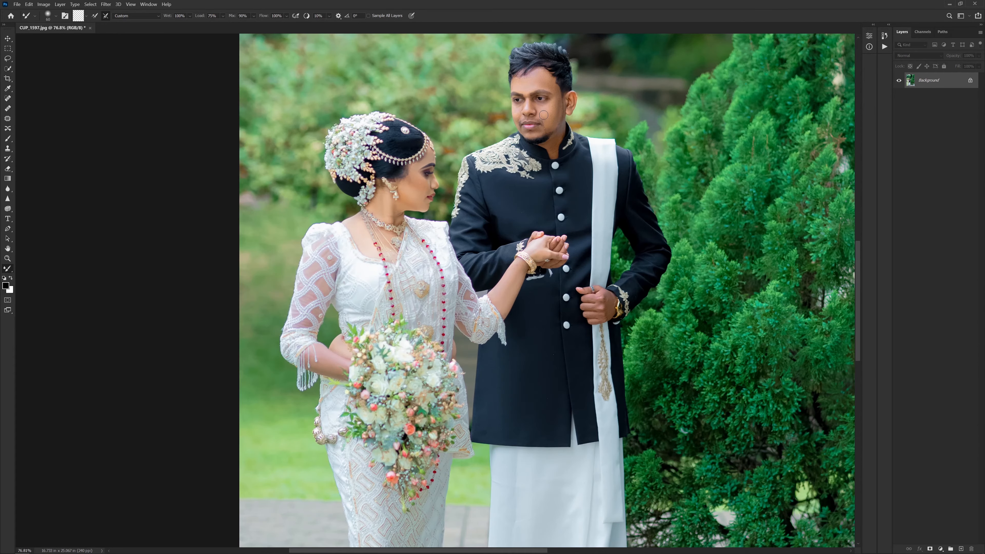
pyautogui.hotkey('ctrl', 'j')
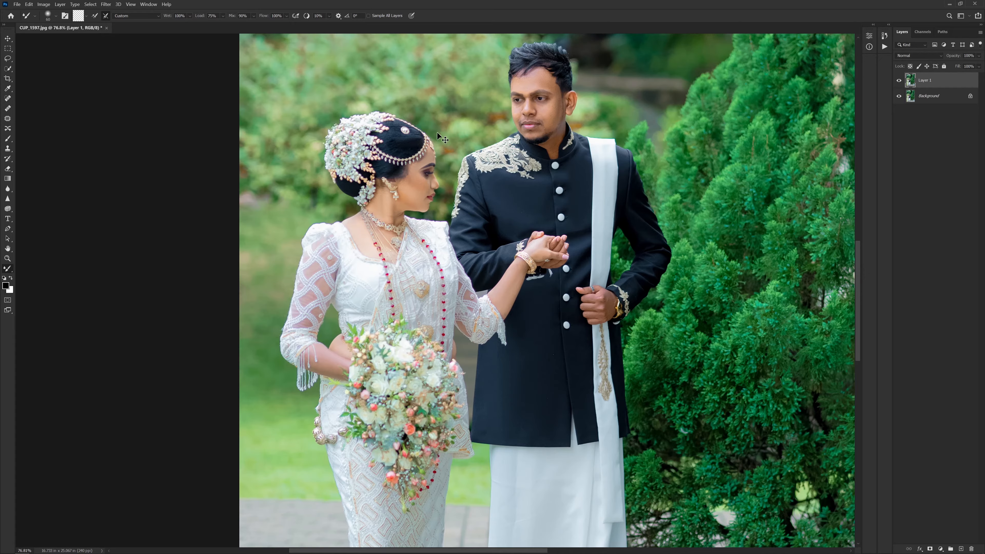
# Step: In the Camera Raw Filter, create an inverted Select Subject mask covering the background and set its Blacks to -26
pyautogui.scroll(-3, 437, 132)
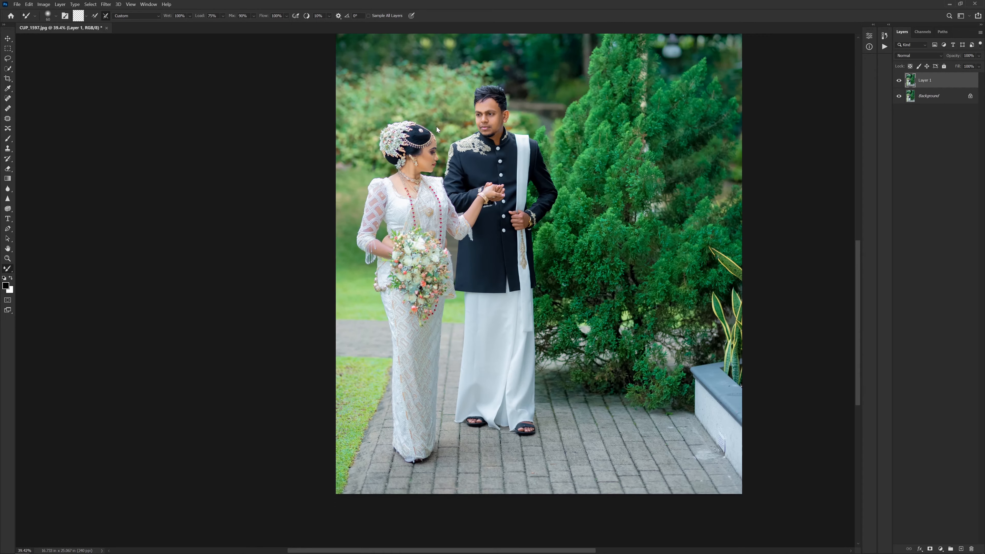
pyautogui.hotkey('ctrl', 'shift', 'a')
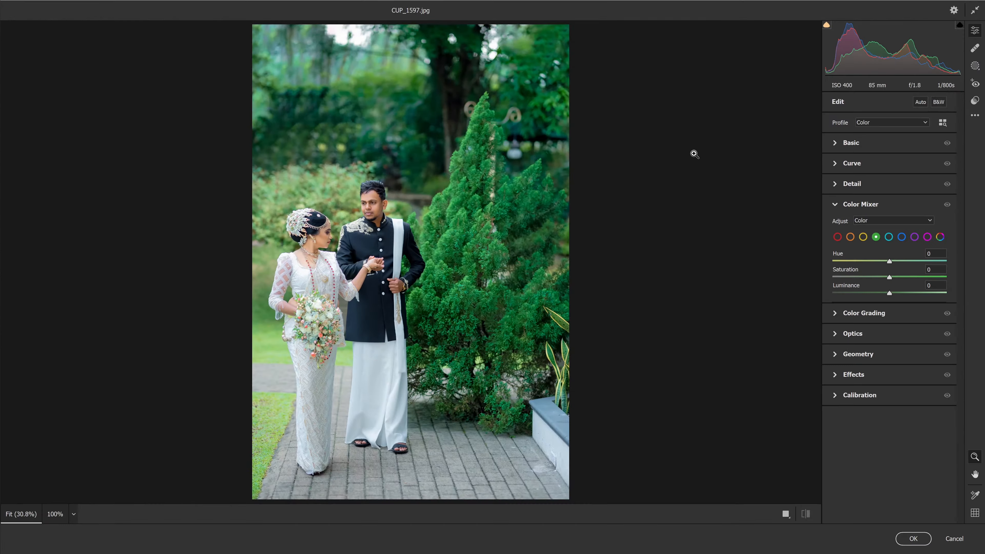
pyautogui.click(974, 67)
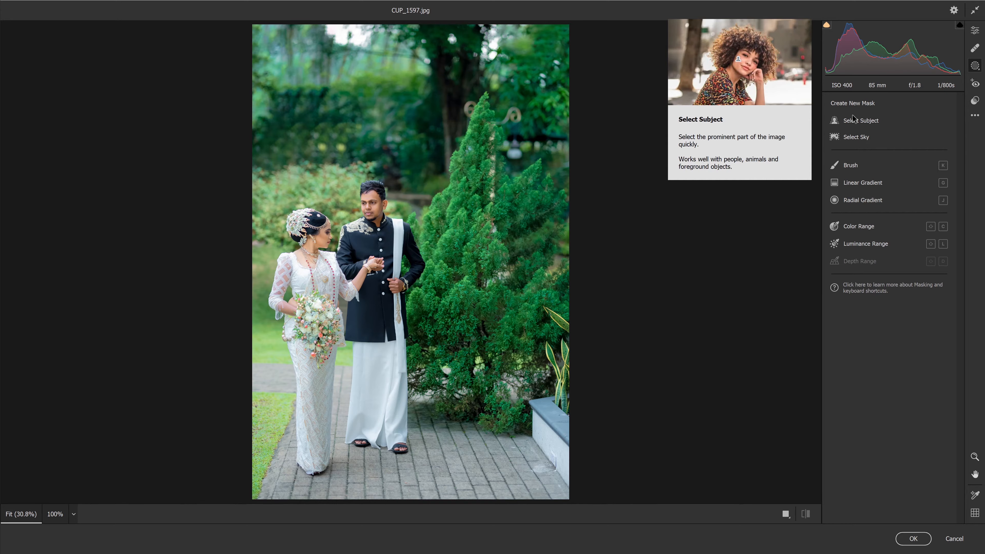
pyautogui.click(853, 124)
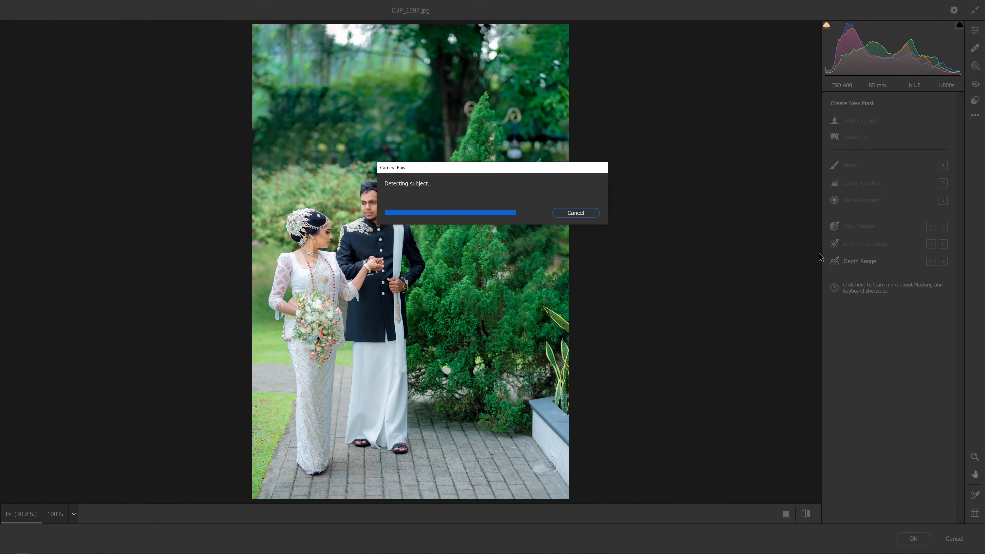
pyautogui.click(938, 218)
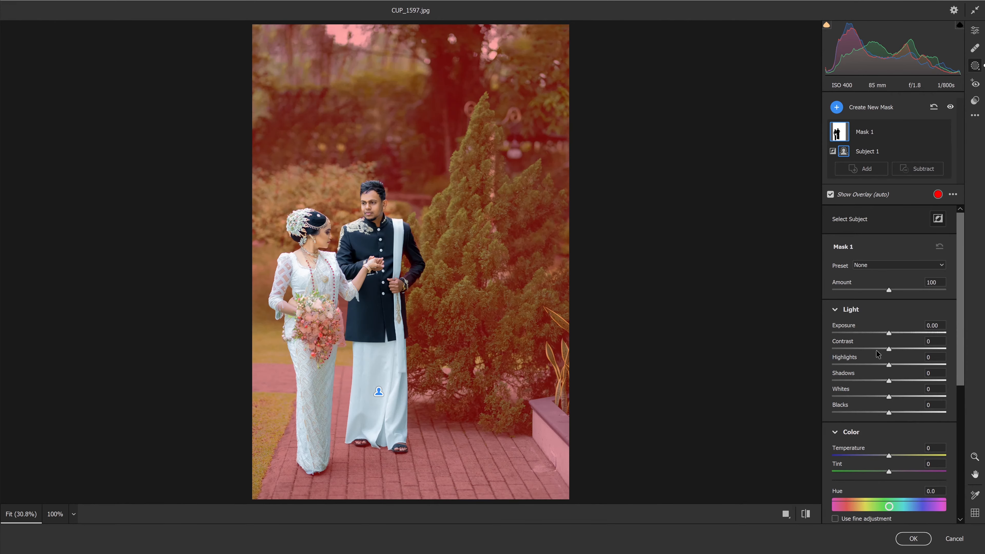
pyautogui.moveTo(878, 413); pyautogui.dragTo(876, 413)
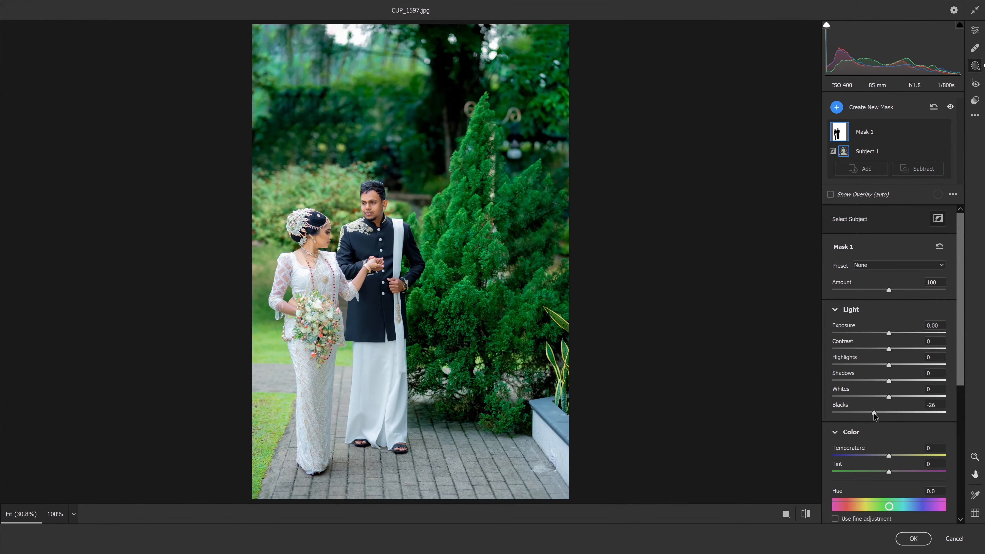
# Step: Add a linear gradient mask rising from the paved foreground, with Highlights -58, Whites -53 and Blacks -38
pyautogui.click(836, 107)
pyautogui.click(866, 139)
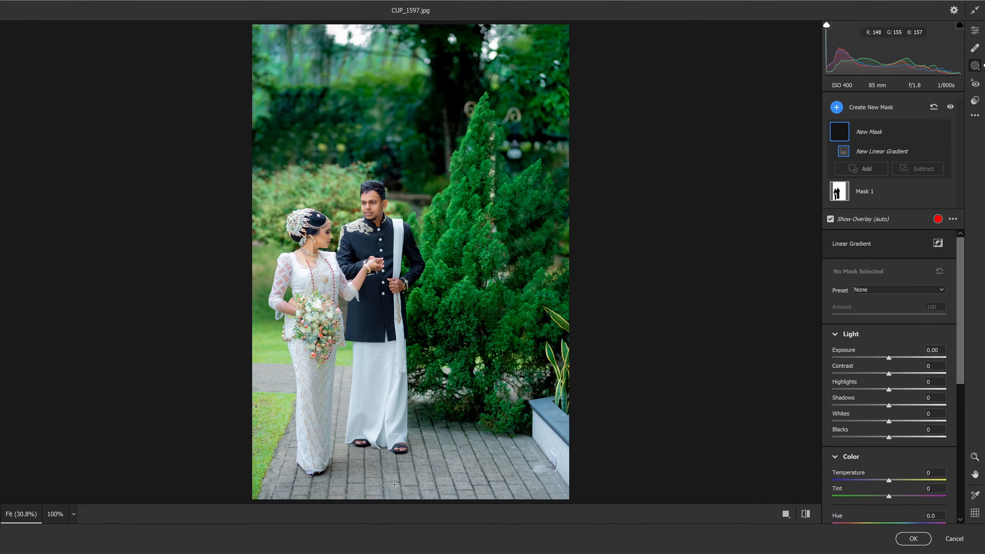
pyautogui.moveTo(395, 484); pyautogui.dragTo(361, 305)
pyautogui.moveTo(863, 390); pyautogui.dragTo(867, 441)
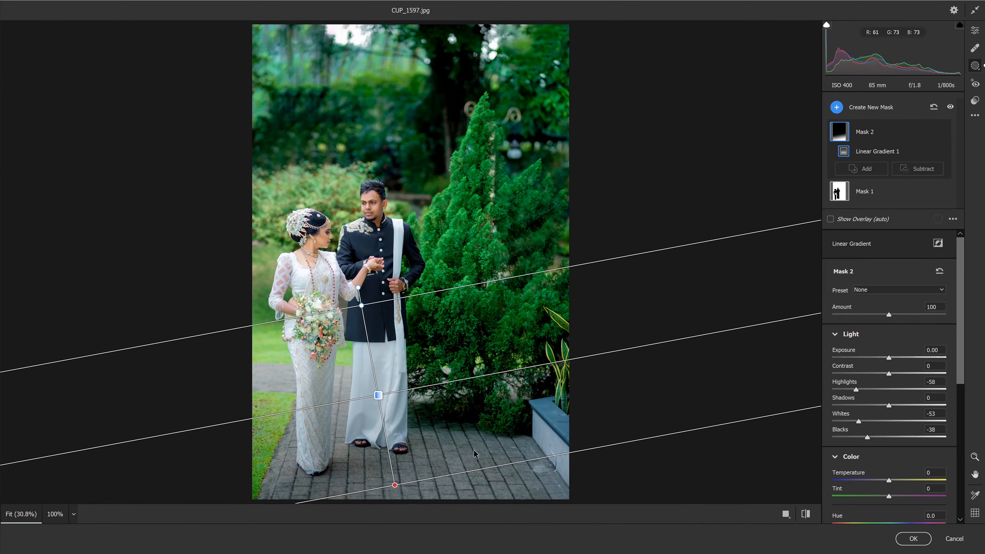
# Step: Level the foreground gradient, extend it past the photo's lower edge, and subtract the subject from its mask
pyautogui.moveTo(395, 484); pyautogui.dragTo(363, 507)
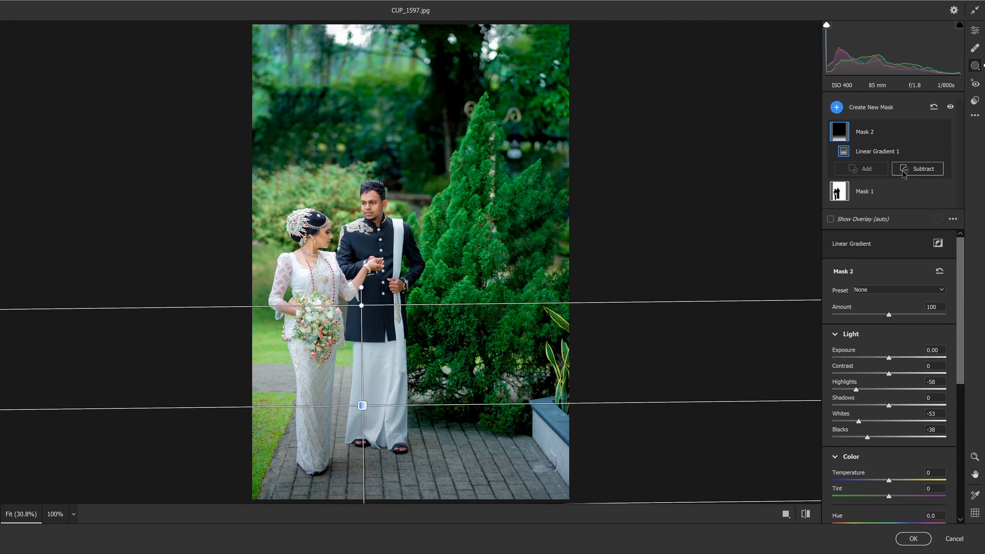
pyautogui.click(917, 168)
pyautogui.click(929, 177)
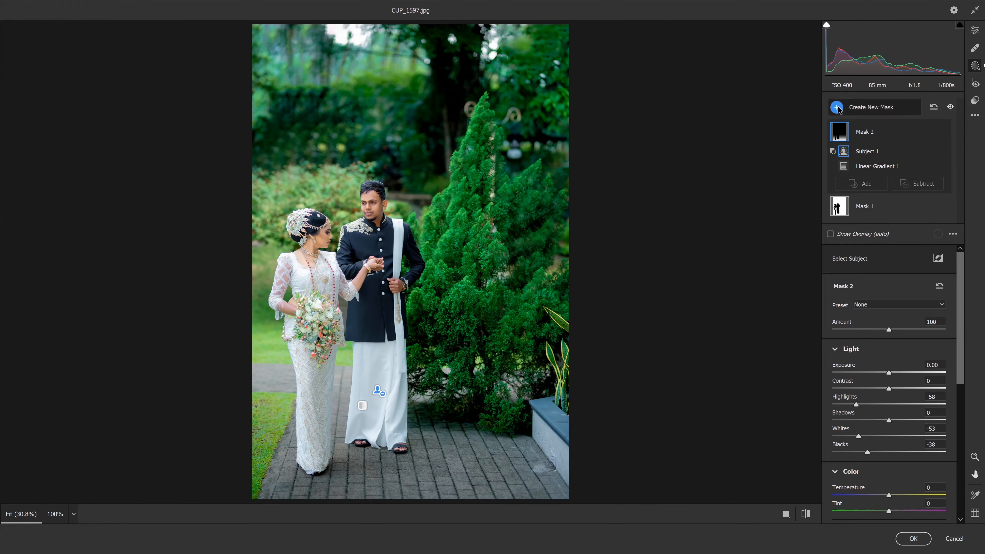
# Step: Add a diagonal linear gradient mask from the photo's upper-left corner with Texture -67, Clarity -48 and Exposure +0.45, subtracting the subject
pyautogui.click(873, 107)
pyautogui.click(866, 139)
pyautogui.moveTo(209, 141); pyautogui.dragTo(428, 383)
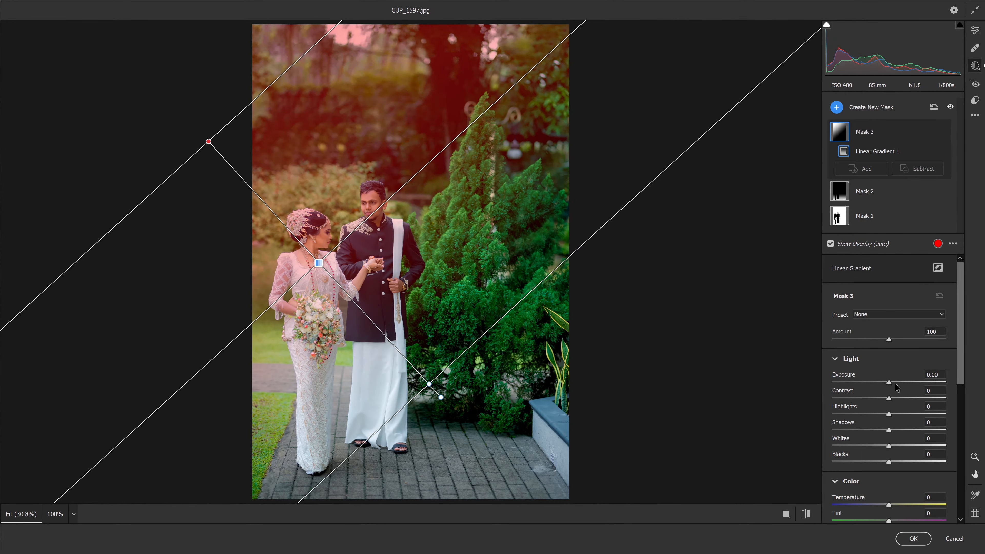
pyautogui.scroll(-5, 896, 388)
pyautogui.scroll(-3, 897, 389)
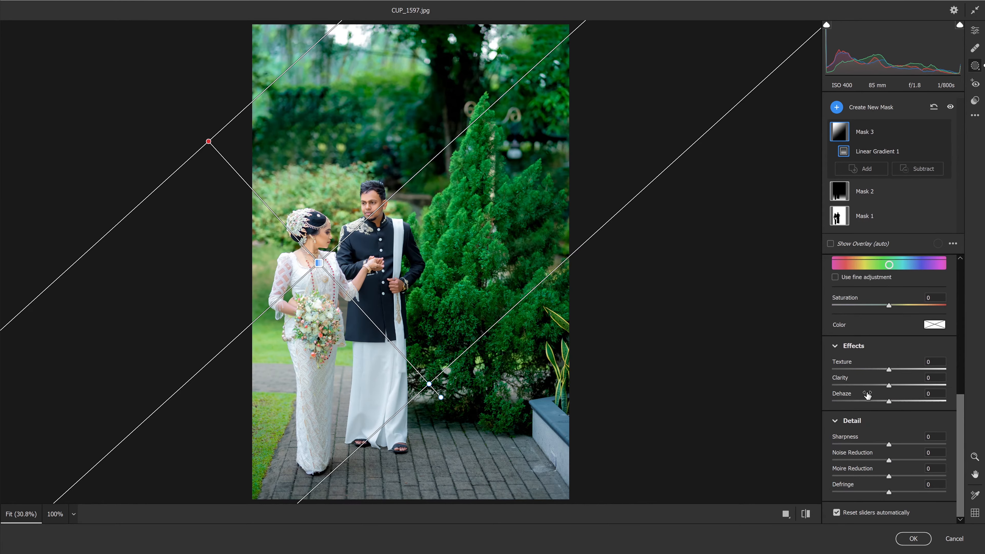
pyautogui.click(858, 386)
pyautogui.click(874, 368)
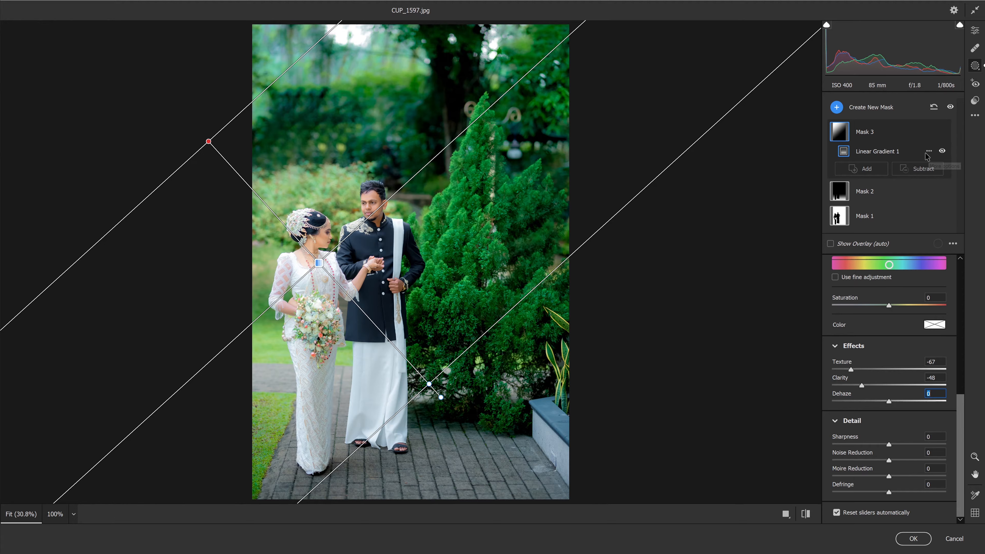
pyautogui.click(917, 168)
pyautogui.click(926, 170)
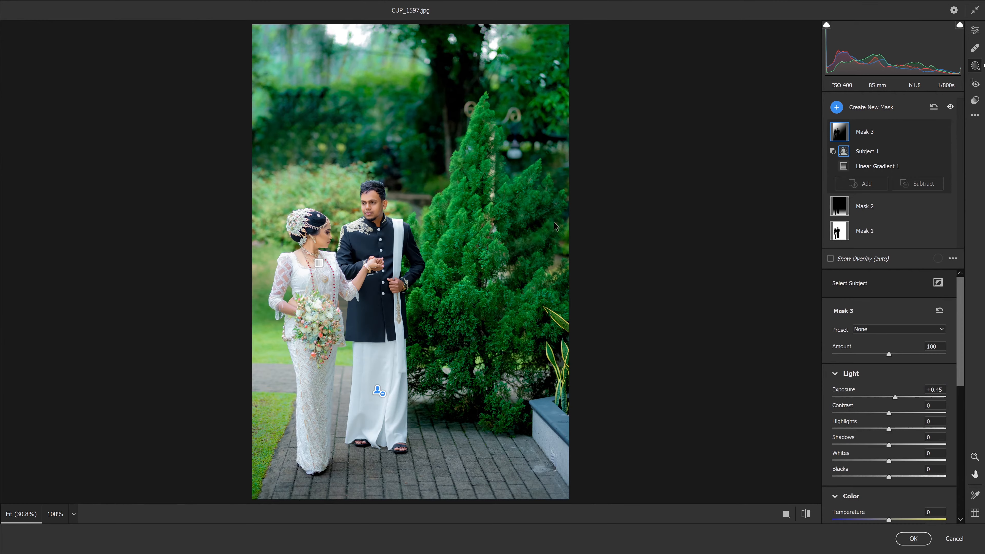
# Step: Add a tilted radial gradient mask with Feather 38 over the couple and set its Exposure to +0.05
pyautogui.click(836, 107)
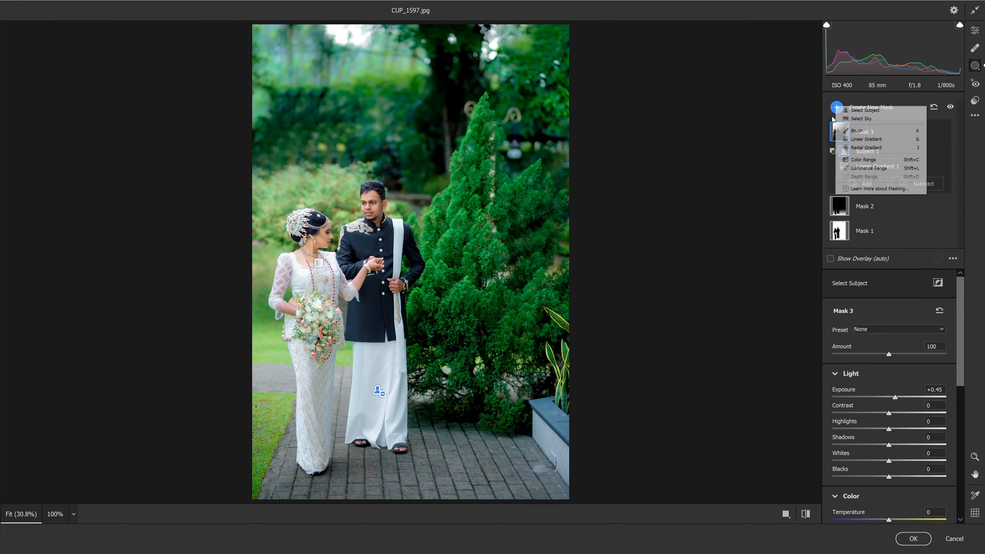
pyautogui.click(854, 149)
pyautogui.moveTo(334, 237); pyautogui.dragTo(445, 403)
pyautogui.moveTo(405, 200); pyautogui.dragTo(415, 197)
pyautogui.moveTo(323, 285); pyautogui.dragTo(325, 324)
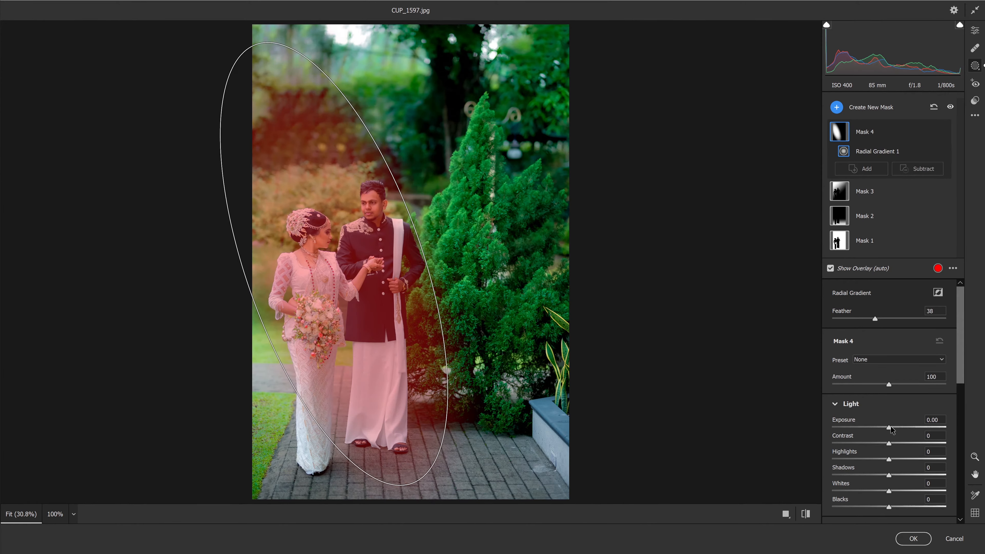
pyautogui.moveTo(891, 429); pyautogui.dragTo(893, 429)
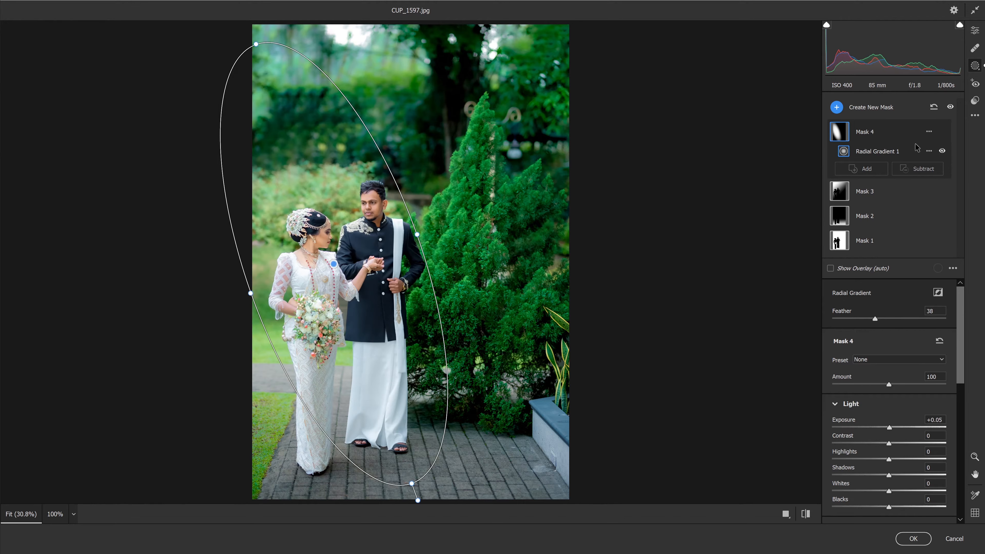
# Step: Create a large inverted radial gradient mask around the couple, with Highlights -60 and Blacks -1
pyautogui.click(837, 108)
pyautogui.click(868, 147)
pyautogui.moveTo(304, 134); pyautogui.dragTo(428, 380)
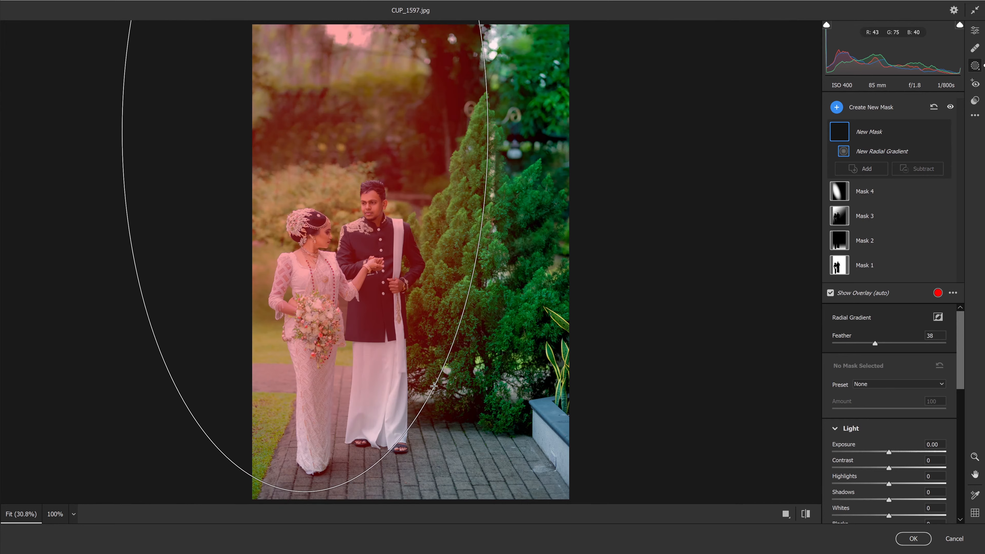
pyautogui.click(938, 318)
pyautogui.scroll(-5, 877, 446)
pyautogui.press('o')
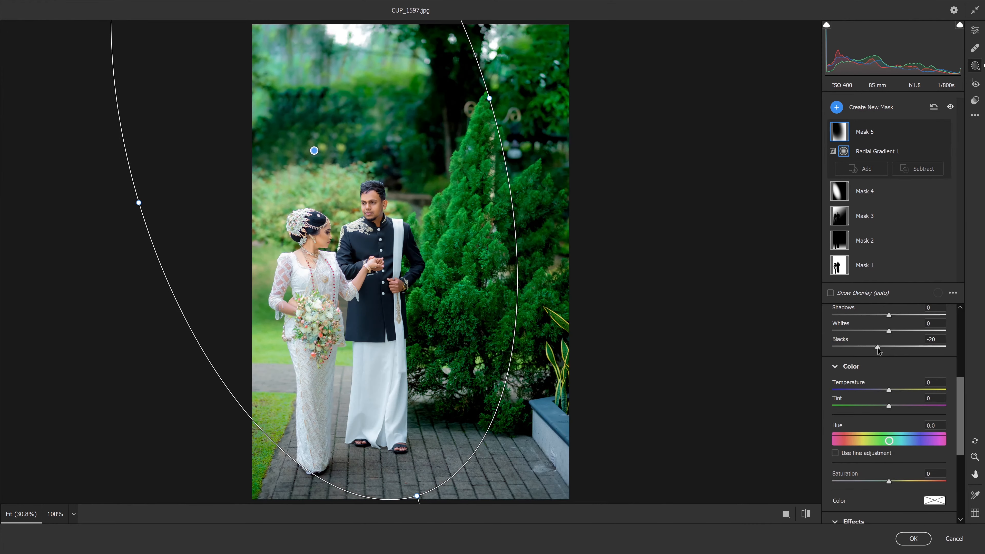
pyautogui.scroll(2, 886, 351)
pyautogui.moveTo(880, 356); pyautogui.dragTo(854, 363)
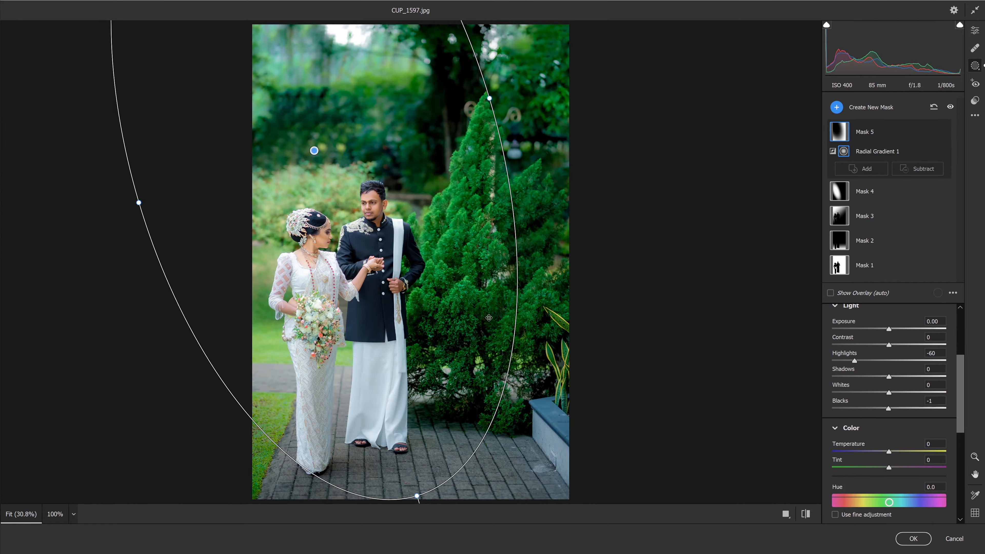
# Step: Adjust the inverted radial mask's placement and shape, and apply the Camera Raw edits to the layer
pyautogui.moveTo(486, 303); pyautogui.dragTo(503, 361)
pyautogui.moveTo(508, 160); pyautogui.dragTo(469, 180)
pyautogui.click(909, 539)
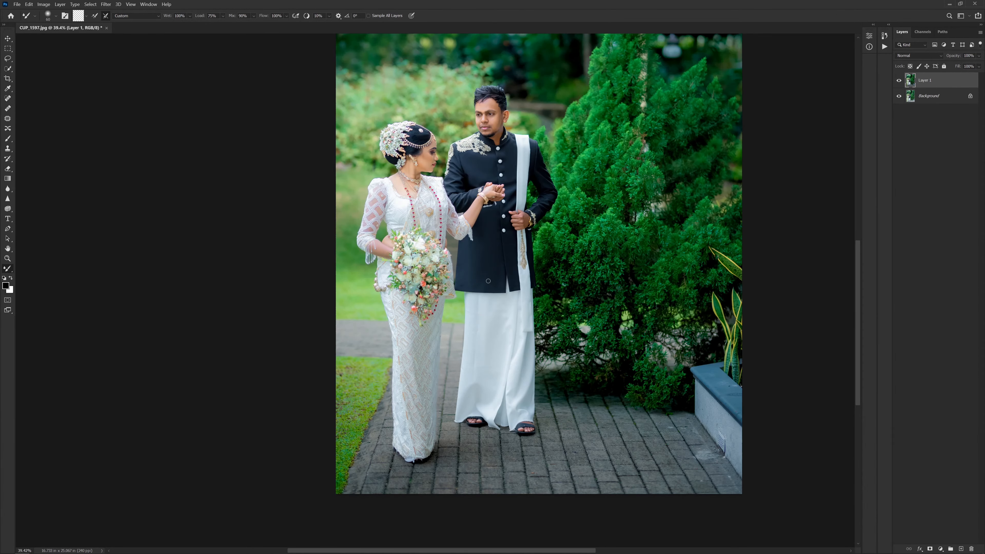
# Step: Compare the photo before and after the Camera Raw edits by toggling the visibility of Layer 1
pyautogui.scroll(-3, 488, 282)
pyautogui.click(898, 80)
pyautogui.click(898, 80)
pyautogui.click(898, 80)
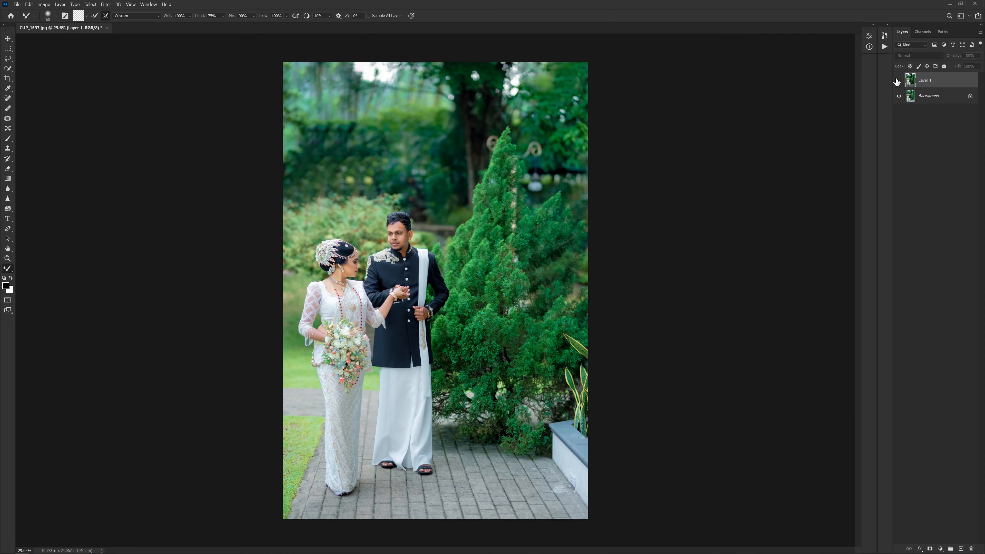
pyautogui.click(899, 80)
pyautogui.click(898, 80)
pyautogui.click(898, 80)
pyautogui.scroll(-1, 592, 272)
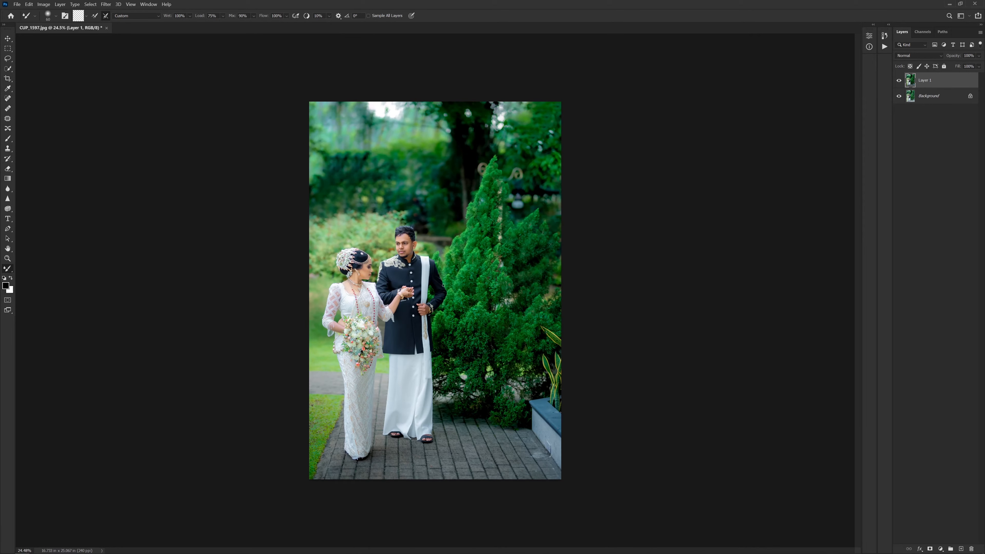
pyautogui.click(898, 80)
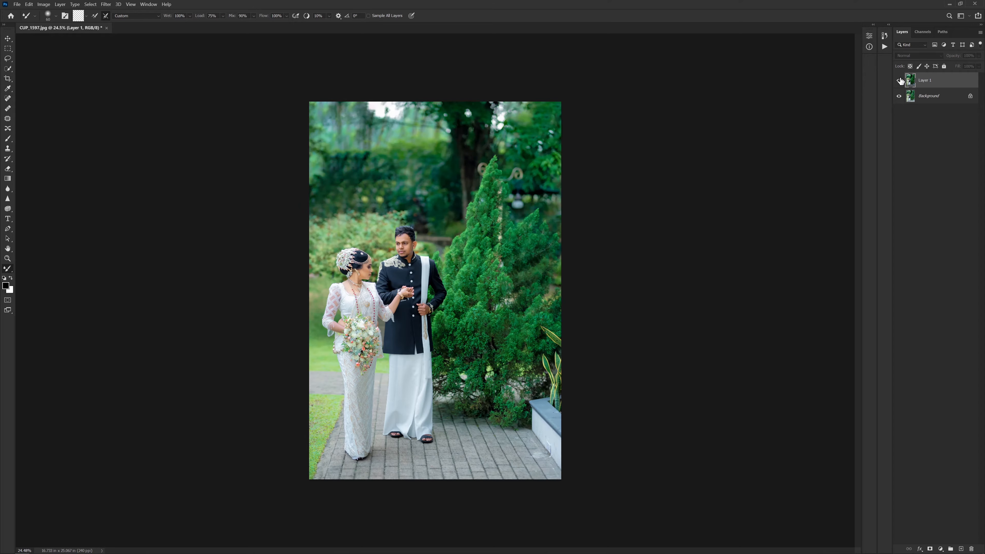
pyautogui.click(898, 80)
pyautogui.scroll(-2, 495, 273)
pyautogui.press('v')
pyautogui.scroll(2, 442, 314)
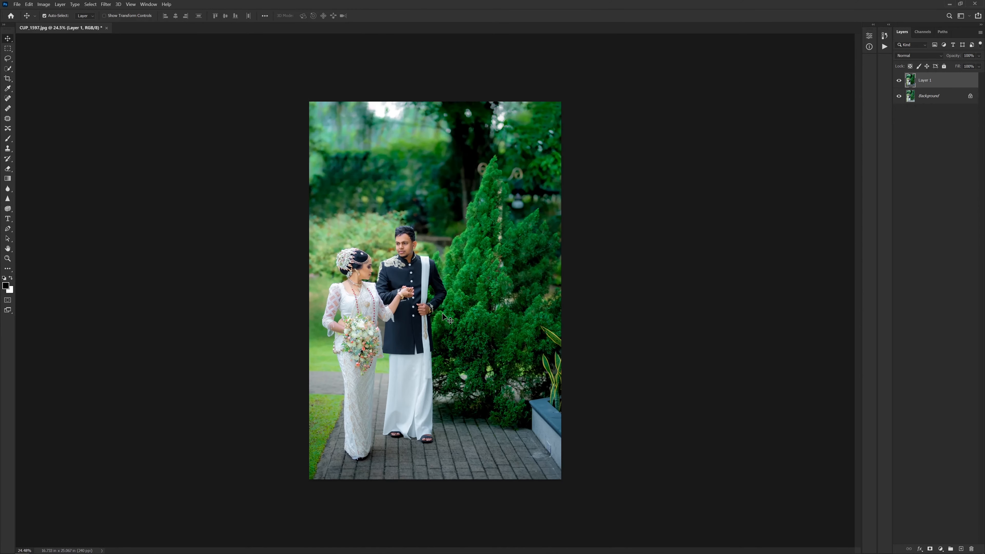
# Step: Duplicate Layer 1 and open the copy in the Camera Raw Filter
pyautogui.hotkey('ctrl', 'j')
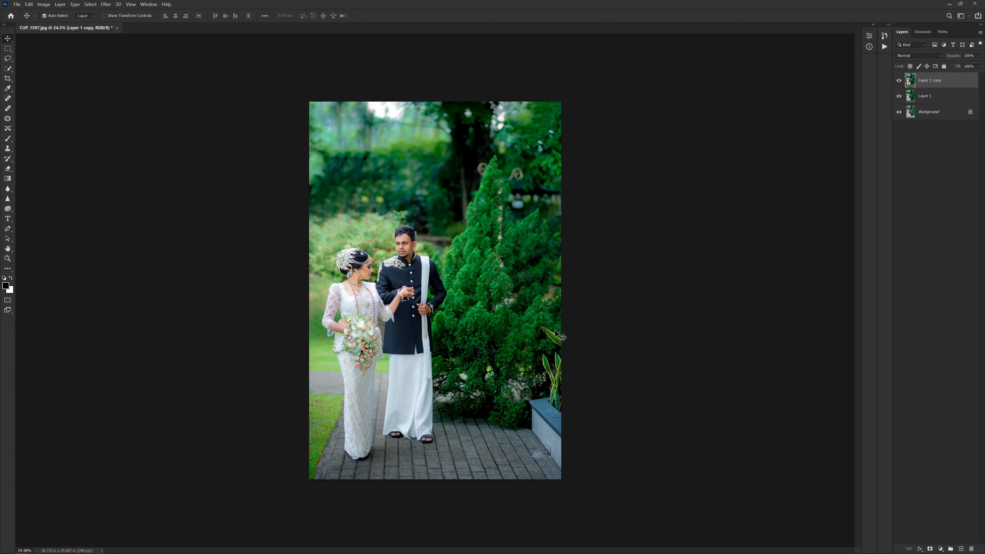
pyautogui.scroll(6, 293, 290)
pyautogui.scroll(-3, 292, 287)
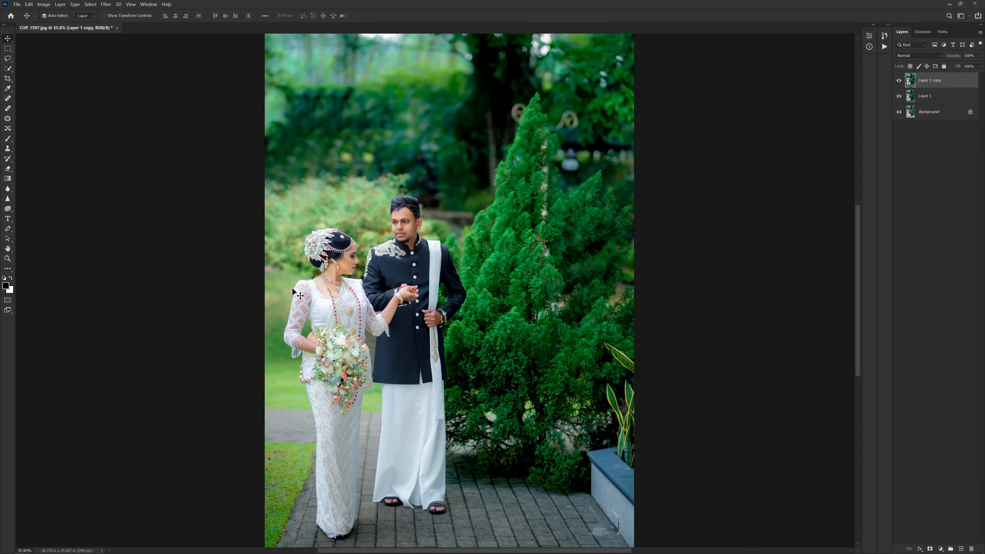
pyautogui.press('ctrl')
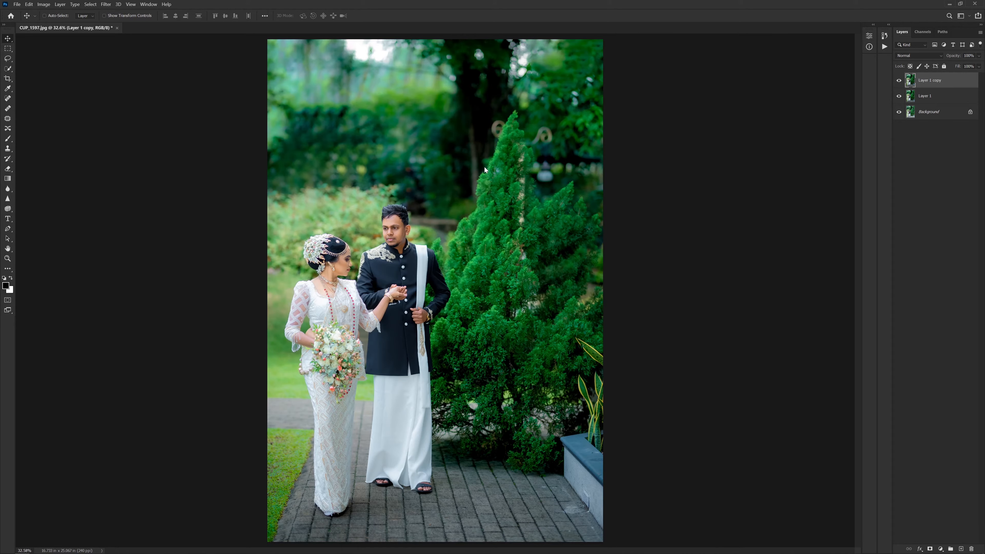
pyautogui.hotkey('shift', 'ctrl', 'a')
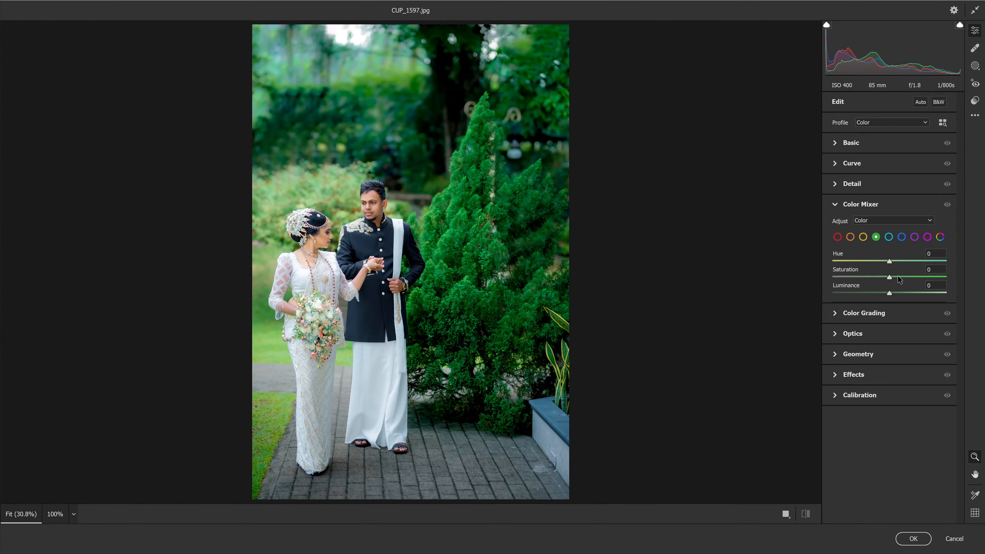
# Step: Adjust the greens and set Orange Luminance to +14 in the Color Mixer, and fine-tune the Green and Blue Primary calibration
pyautogui.moveTo(889, 277)
pyautogui.mouseDown()
pyautogui.moveTo(879, 278)
pyautogui.moveTo(898, 294)
pyautogui.mouseUp()
pyautogui.click(850, 237)
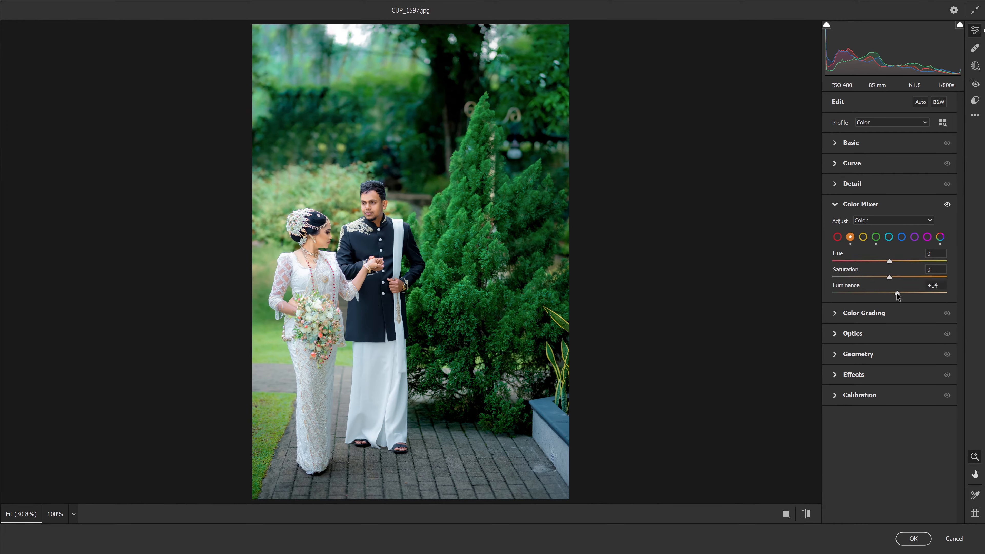
pyautogui.click(887, 395)
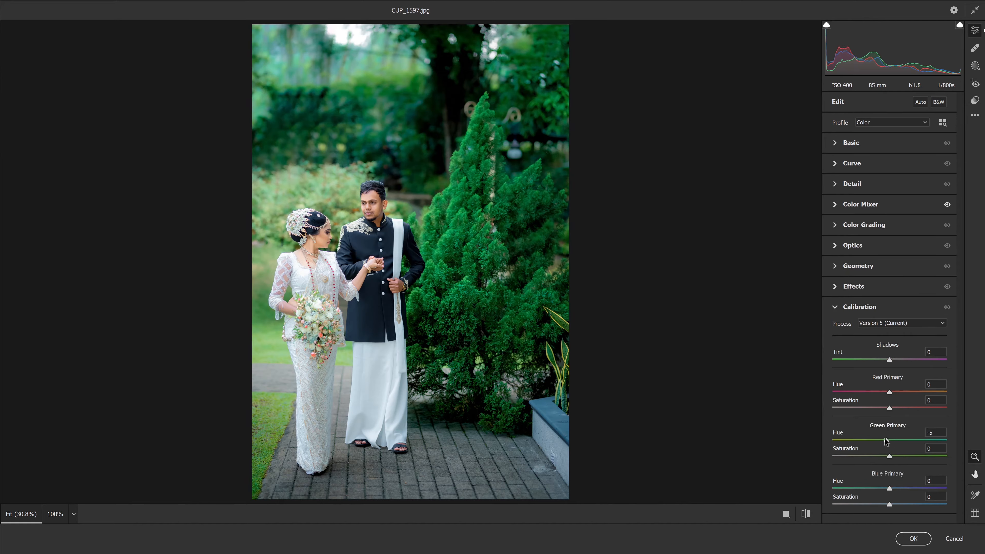
pyautogui.moveTo(889, 439); pyautogui.dragTo(890, 439)
pyautogui.moveTo(900, 505); pyautogui.dragTo(907, 504)
# Step: Brush a mask over the bright upper-left background with Exposure +1.60 and Temperature +7, and apply the Camera Raw edits
pyautogui.click(976, 66)
pyautogui.click(864, 166)
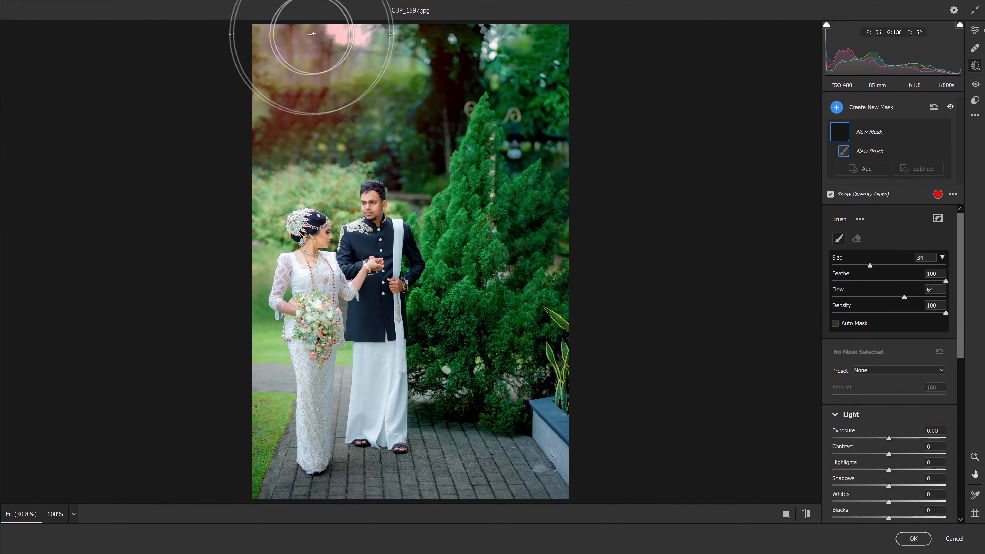
pyautogui.moveTo(312, 34); pyautogui.dragTo(308, 36)
pyautogui.moveTo(889, 438); pyautogui.dragTo(912, 439)
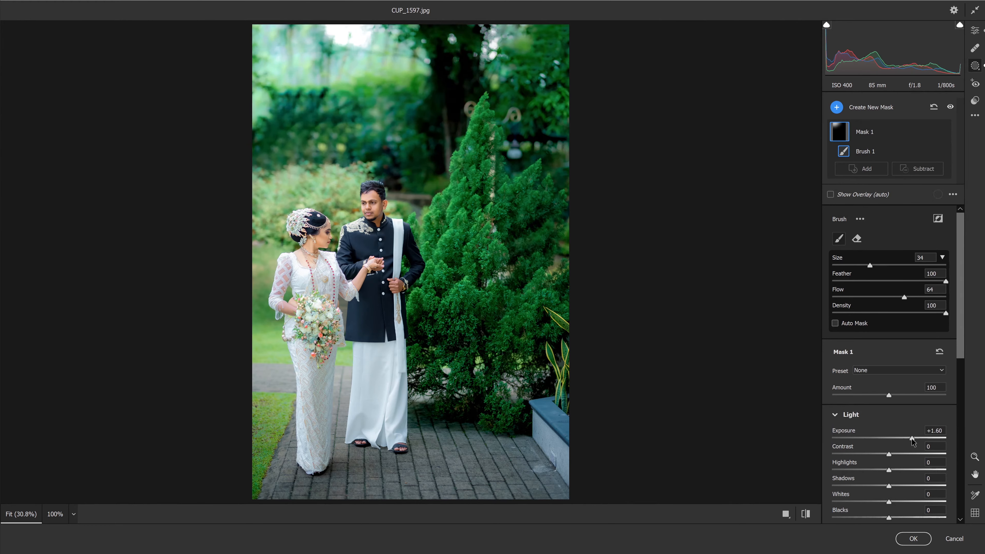
pyautogui.scroll(-5, 926, 408)
pyautogui.moveTo(907, 377); pyautogui.dragTo(879, 378)
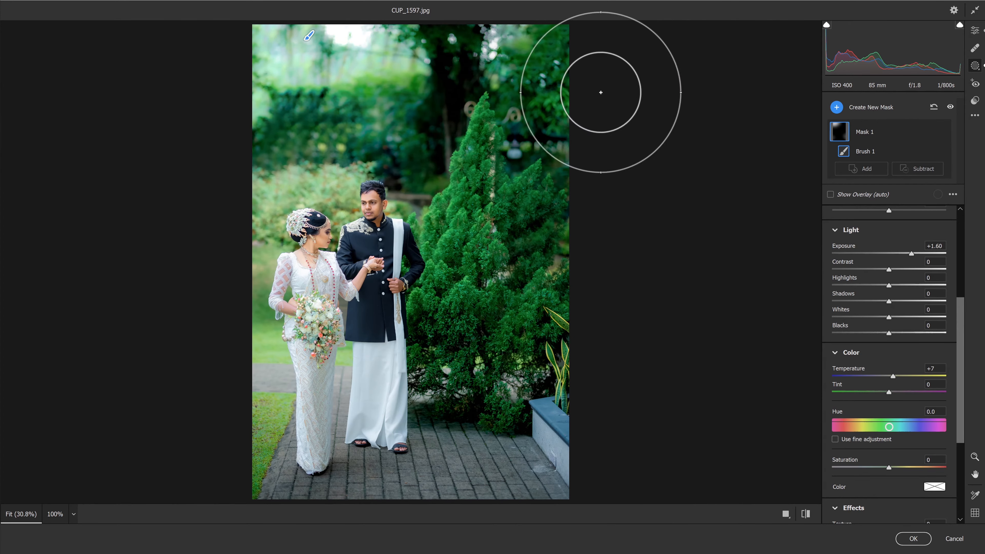
pyautogui.click(974, 31)
pyautogui.click(913, 539)
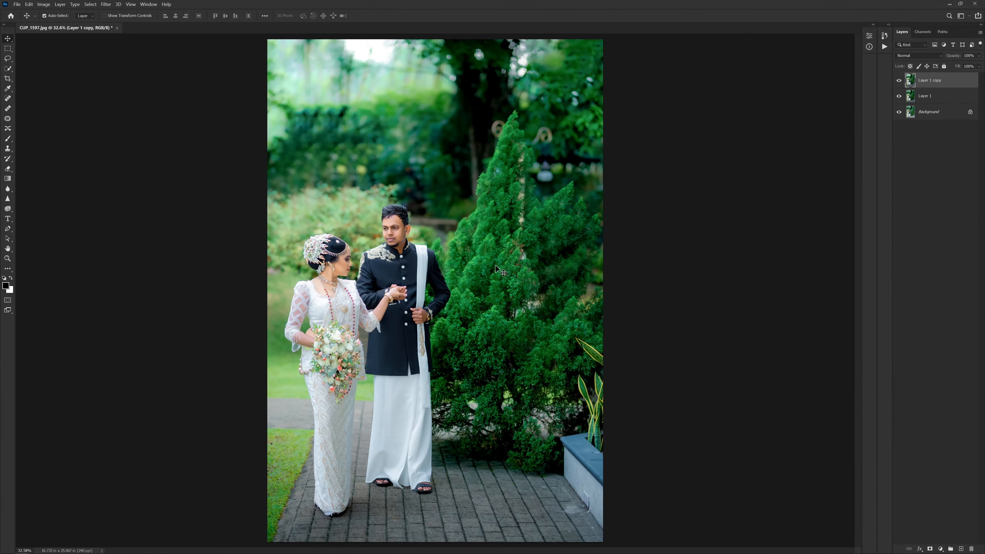
# Step: Duplicate the top layer and apply Selective Color to it, adjusting Black and Yellow in the Greens
pyautogui.hotkey('ctrl', 'j')
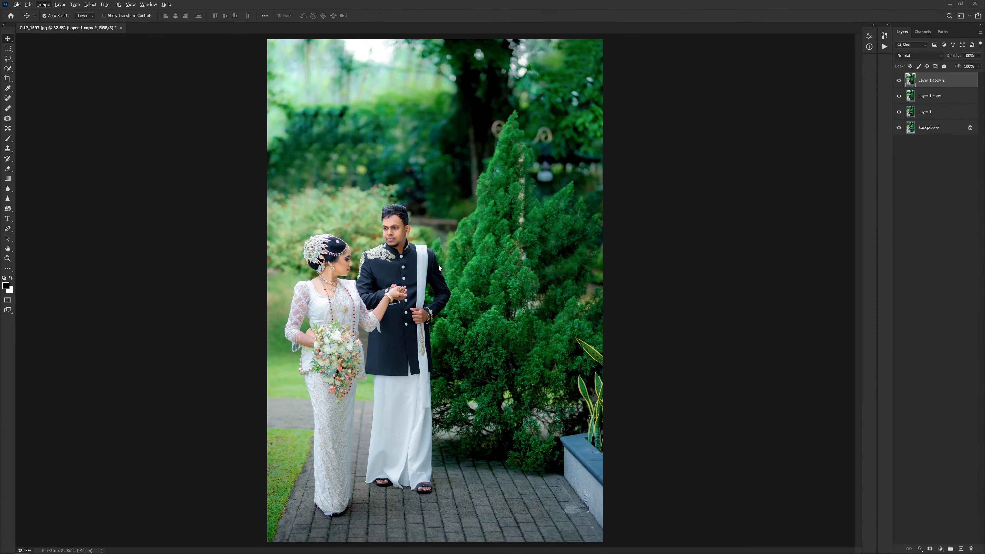
pyautogui.hotkey('alt', 'i')
pyautogui.press('j')
pyautogui.press('s')
pyautogui.click(816, 261)
pyautogui.click(814, 283)
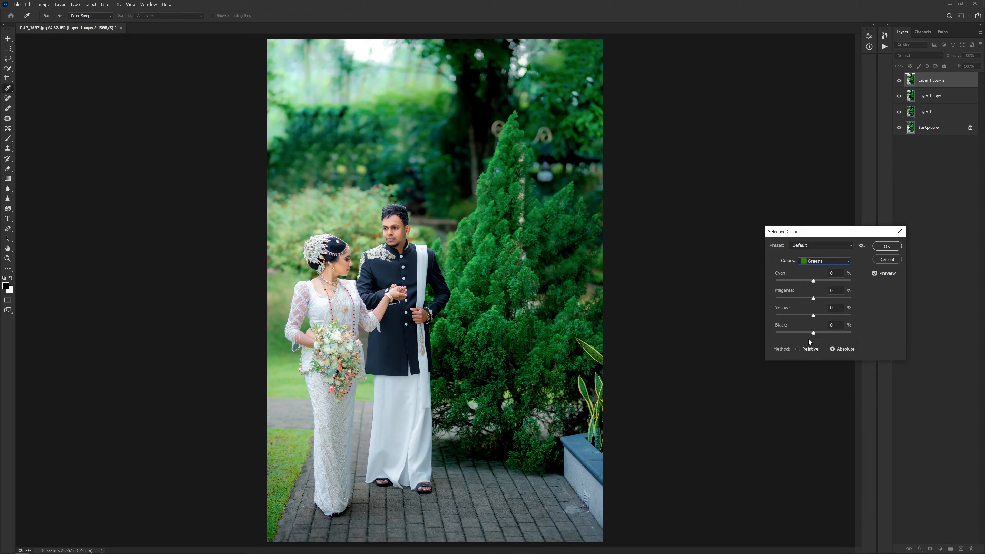
pyautogui.moveTo(799, 332); pyautogui.dragTo(813, 339)
pyautogui.moveTo(813, 316); pyautogui.dragTo(814, 316)
pyautogui.click(816, 263)
pyautogui.click(818, 276)
pyautogui.click(886, 246)
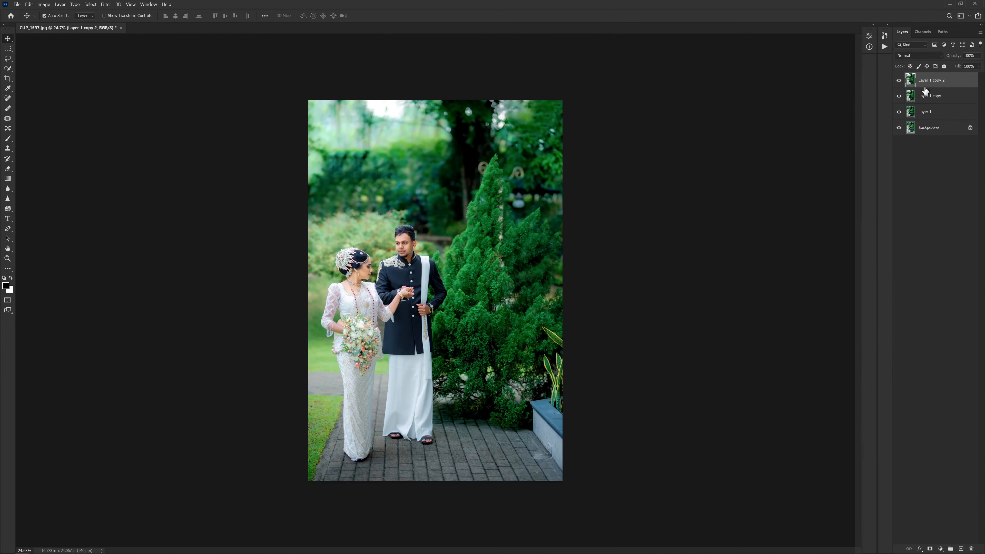
# Step: Merge the three retouched layers above the Background into one and compare the result with the original
pyautogui.moveTo(910, 96); pyautogui.dragTo(909, 91)
pyautogui.click(902, 84)
pyautogui.click(903, 85)
pyautogui.click(902, 85)
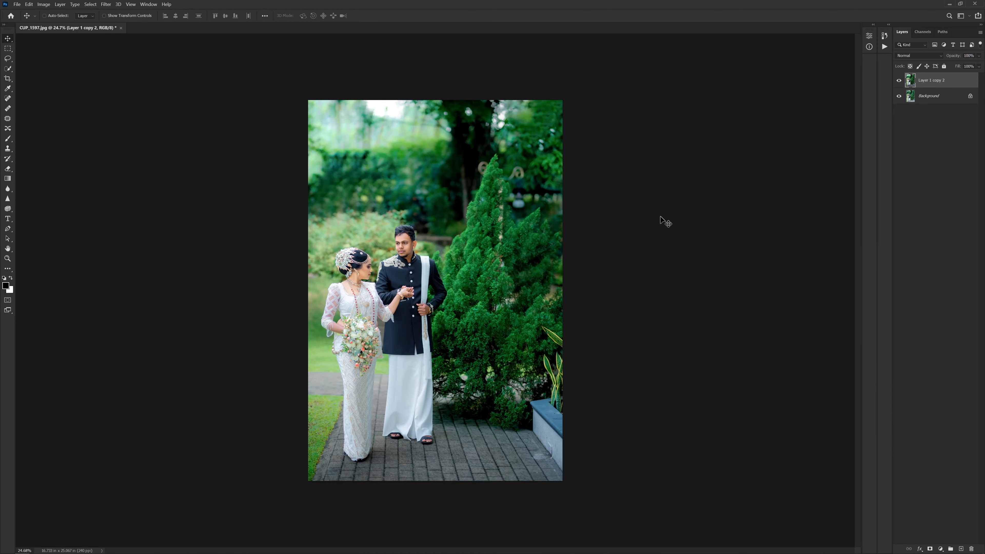
# Step: Duplicate the merged layer and switch to the Brush tool at 60% opacity for work on the bride
pyautogui.hotkey('ctrl', 'j')
pyautogui.press('b')
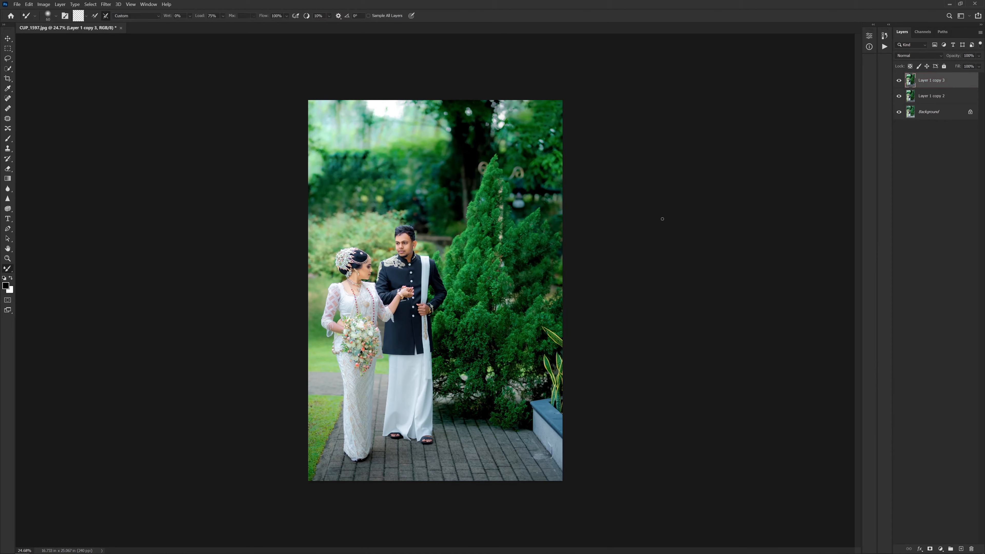
pyautogui.click(8, 139)
pyautogui.scroll(3, 390, 356)
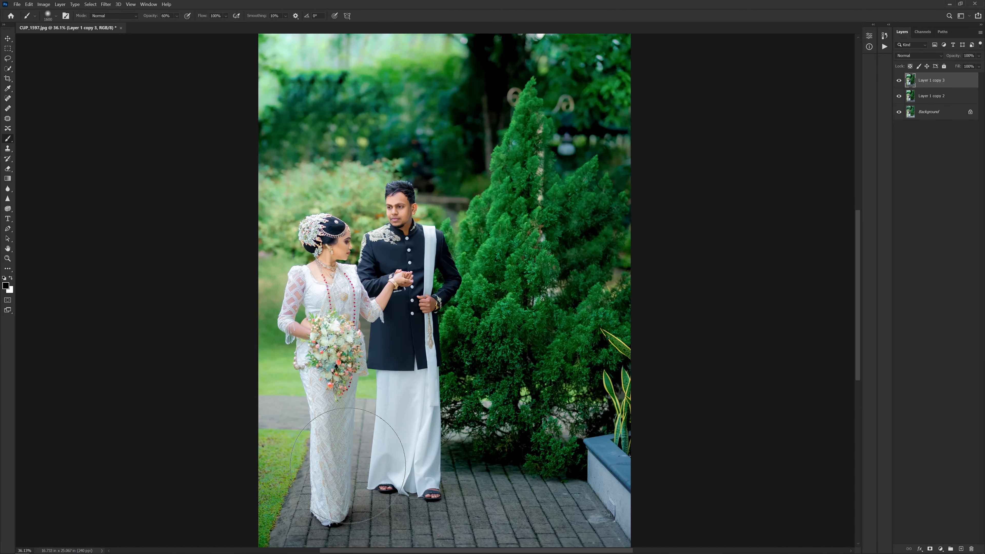
# Step: Paint a soft Quick Mask over the bride's dress and bouquet and convert it to a selection
pyautogui.moveTo(335, 500)
pyautogui.mouseDown()
pyautogui.moveTo(349, 367)
pyautogui.moveTo(331, 513)
pyautogui.moveTo(349, 357)
pyautogui.moveTo(344, 366)
pyautogui.moveTo(343, 382)
pyautogui.moveTo(365, 308)
pyautogui.moveTo(360, 319)
pyautogui.moveTo(334, 316)
pyautogui.moveTo(301, 286)
pyautogui.mouseUp()
pyautogui.hotkey('ctrl', 'z')
pyautogui.press('q')
pyautogui.press('[')
pyautogui.press('[')
pyautogui.moveTo(298, 328)
pyautogui.mouseDown()
pyautogui.moveTo(319, 342)
pyautogui.moveTo(297, 286)
pyautogui.mouseUp()
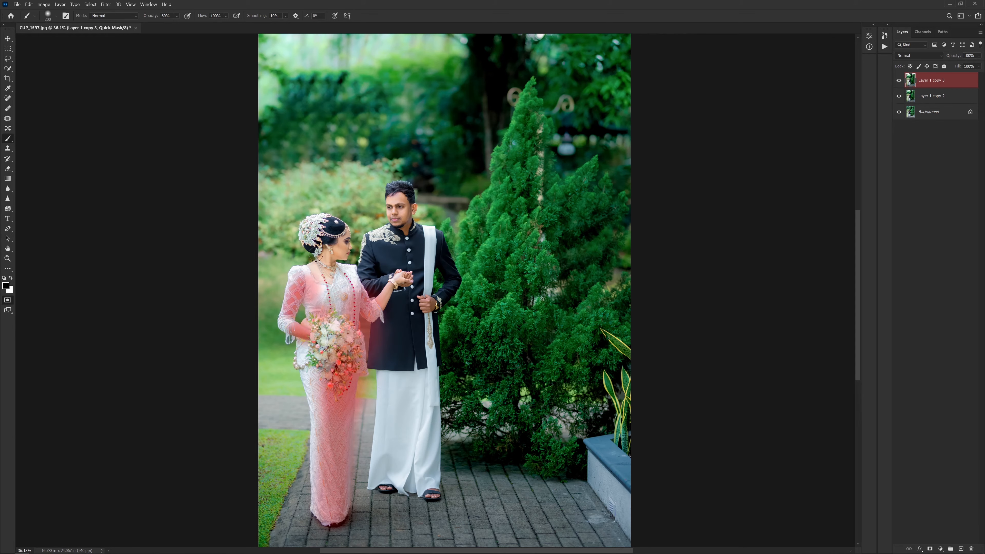
pyautogui.moveTo(370, 317); pyautogui.dragTo(359, 351)
pyautogui.moveTo(359, 404); pyautogui.dragTo(349, 493)
pyautogui.press('q')
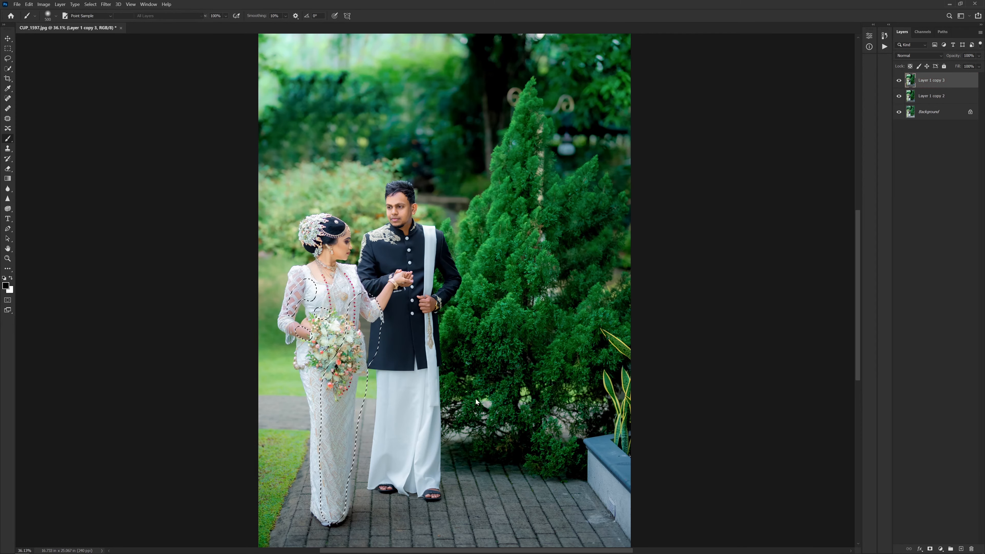
# Step: Brighten the bride's selected dress area with Curves, raising input 117 to output 136, and deselect it
pyautogui.hotkey('ctrl', 'm')
pyautogui.moveTo(759, 311); pyautogui.dragTo(753, 297)
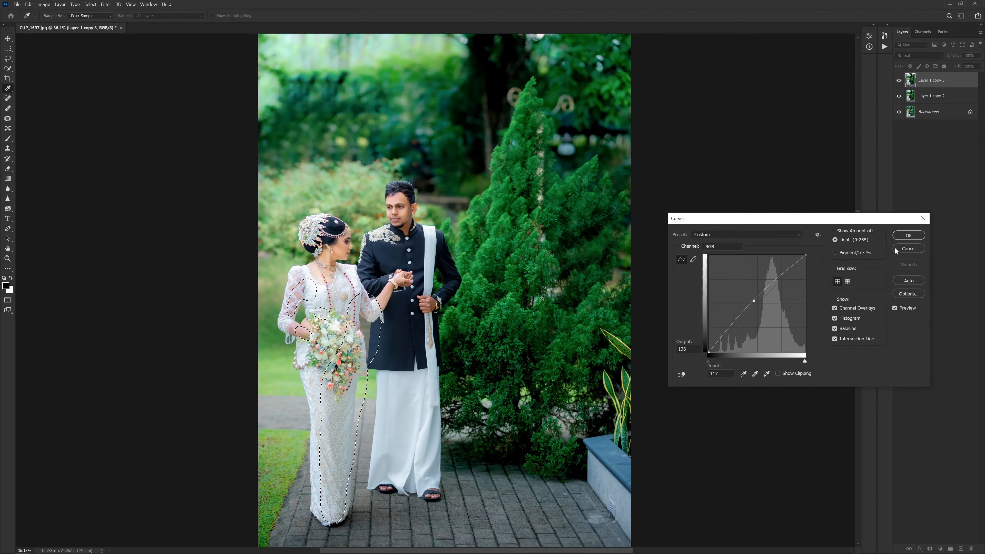
pyautogui.click(908, 236)
pyautogui.hotkey('ctrl', 'd')
pyautogui.press('b')
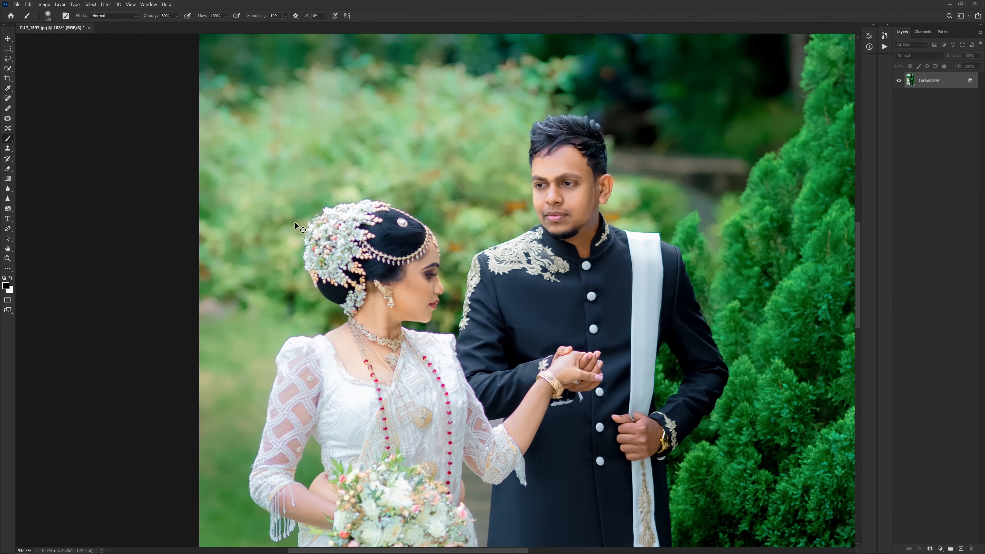
# Step: Smooth the skin on a duplicate of the Background with the Portraiture filter's Default preset and merge it down
pyautogui.hotkey('ctrl', 'j')
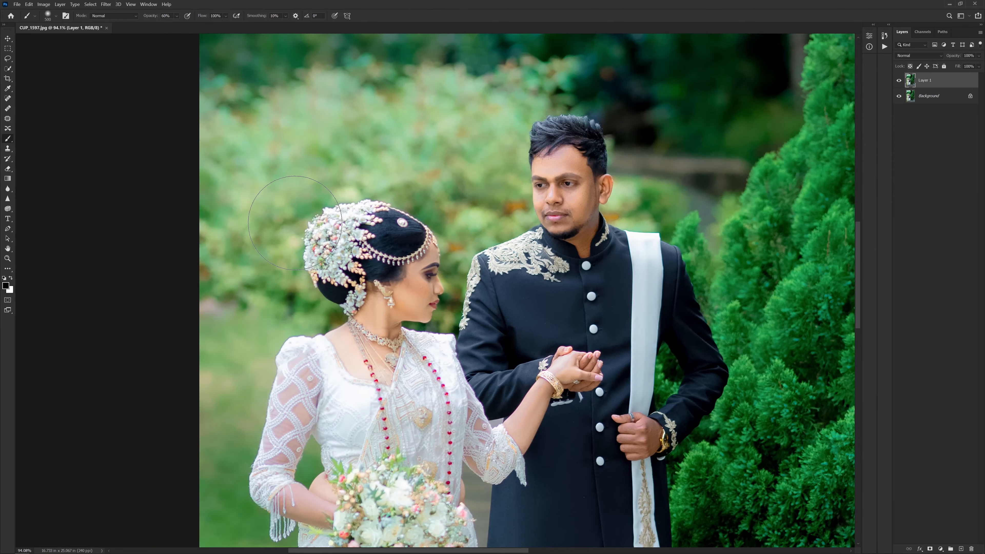
pyautogui.hotkey('alt', 't')
pyautogui.press('Return')
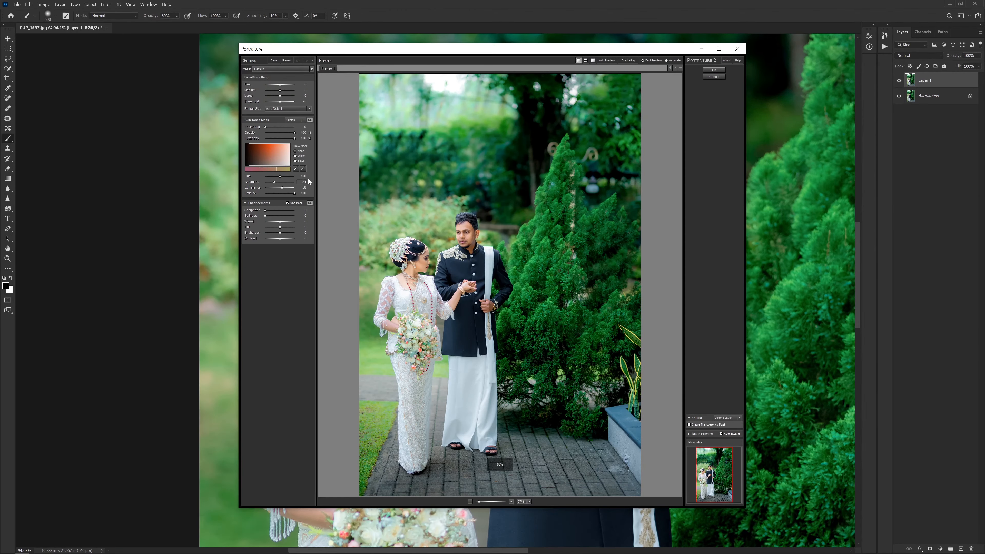
pyautogui.press('Return')
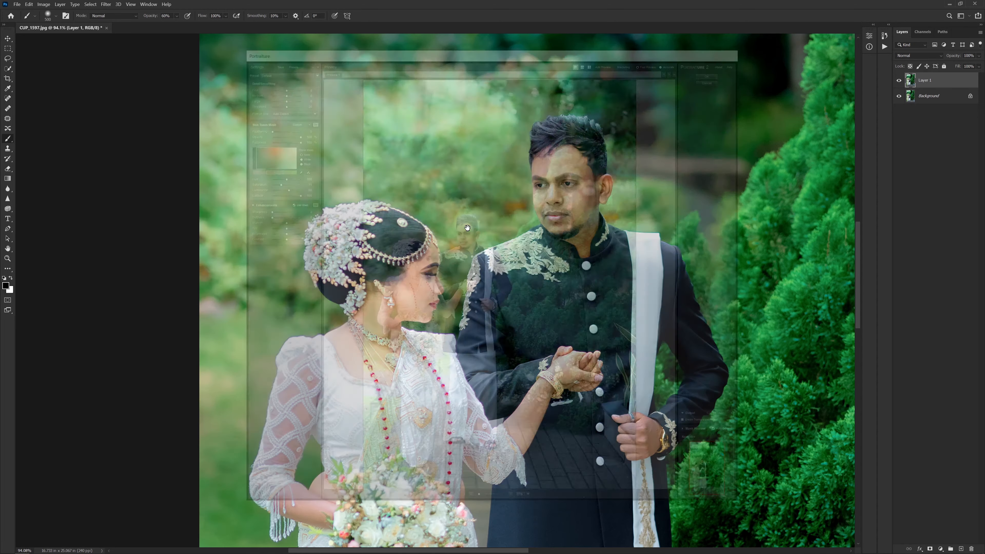
pyautogui.hotkey('ctrl', '0')
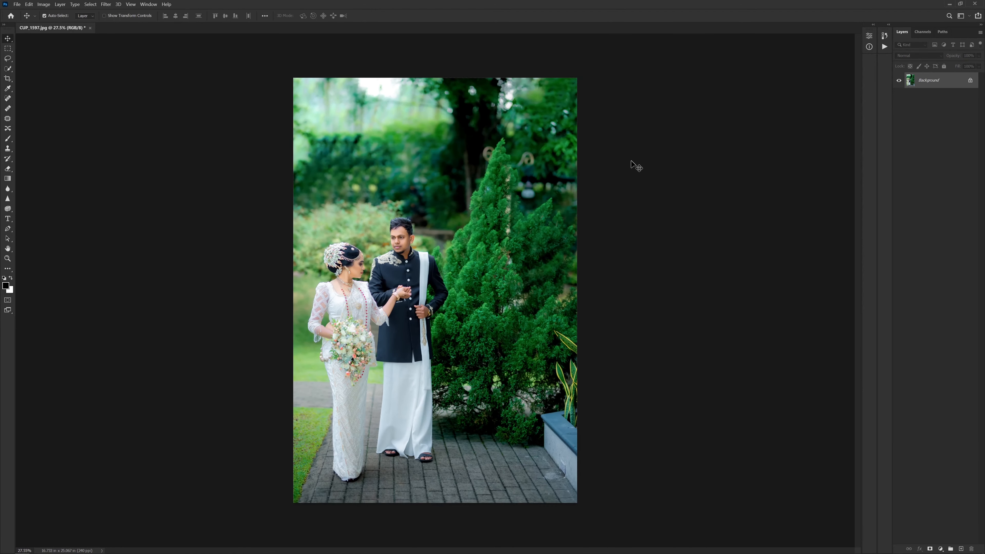
pyautogui.hotkey('ctrl', 'e')
# Step: Run the Portrait Yin / Yang action and paint the Yin (Darken) mask over the bride's hair at 12% opacity
pyautogui.click(884, 47)
pyautogui.click(833, 134)
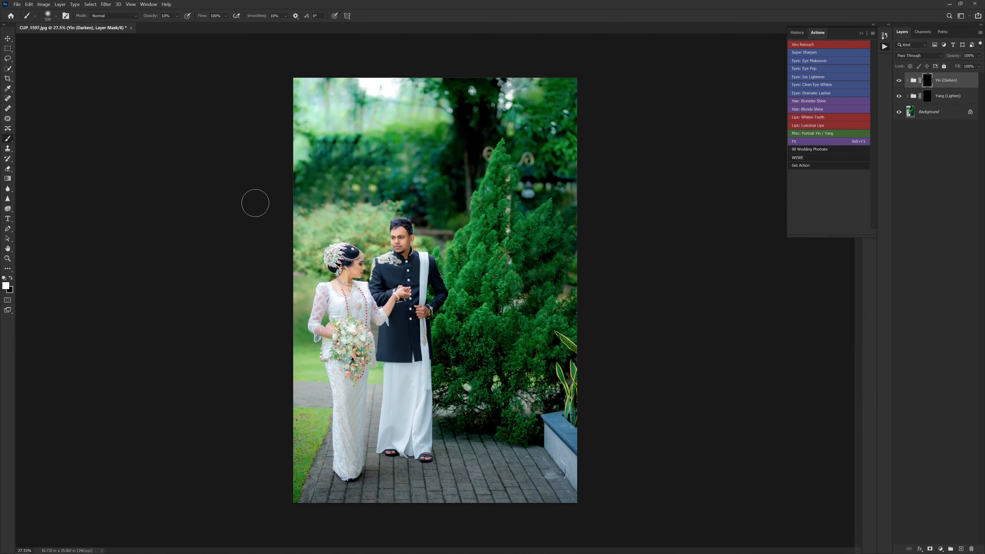
pyautogui.press('[')
pyautogui.press('[')
pyautogui.press('[')
pyautogui.press('[')
pyautogui.press('[')
pyautogui.press('[')
pyautogui.press('[')
pyautogui.press('[')
pyautogui.press('[')
pyautogui.press('[')
pyautogui.scroll(15, 351, 251)
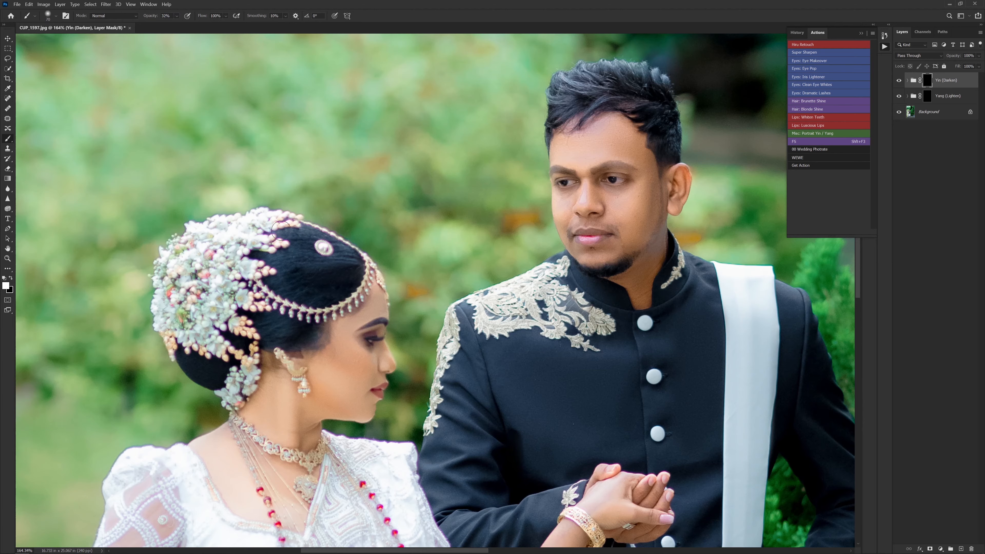
pyautogui.press(']')
pyautogui.moveTo(296, 250)
pyautogui.mouseDown()
pyautogui.moveTo(288, 240)
pyautogui.moveTo(343, 253)
pyautogui.moveTo(272, 240)
pyautogui.moveTo(339, 268)
pyautogui.moveTo(267, 287)
pyautogui.moveTo(311, 241)
pyautogui.moveTo(282, 310)
pyautogui.moveTo(202, 368)
pyautogui.mouseUp()
pyautogui.press(']')
pyautogui.press(']')
pyautogui.press(']')
pyautogui.press('[')
pyautogui.press('[')
pyautogui.press('[')
# Step: Darken the groom's hair on the Yin (Darken) mask with a small brush and compare the photo with and without the group
pyautogui.scroll(-2, 279, 278)
pyautogui.scroll(2, 511, 144)
pyautogui.press('[')
pyautogui.press('[')
pyautogui.press('[')
pyautogui.moveTo(512, 144)
pyautogui.mouseDown()
pyautogui.moveTo(443, 158)
pyautogui.moveTo(483, 156)
pyautogui.moveTo(462, 147)
pyautogui.moveTo(434, 177)
pyautogui.moveTo(446, 141)
pyautogui.moveTo(432, 153)
pyautogui.moveTo(433, 163)
pyautogui.moveTo(480, 132)
pyautogui.moveTo(456, 140)
pyautogui.moveTo(487, 136)
pyautogui.moveTo(538, 157)
pyautogui.moveTo(545, 216)
pyautogui.mouseUp()
pyautogui.press(']')
pyautogui.press(']')
pyautogui.press('[')
pyautogui.moveTo(523, 165); pyautogui.dragTo(487, 157)
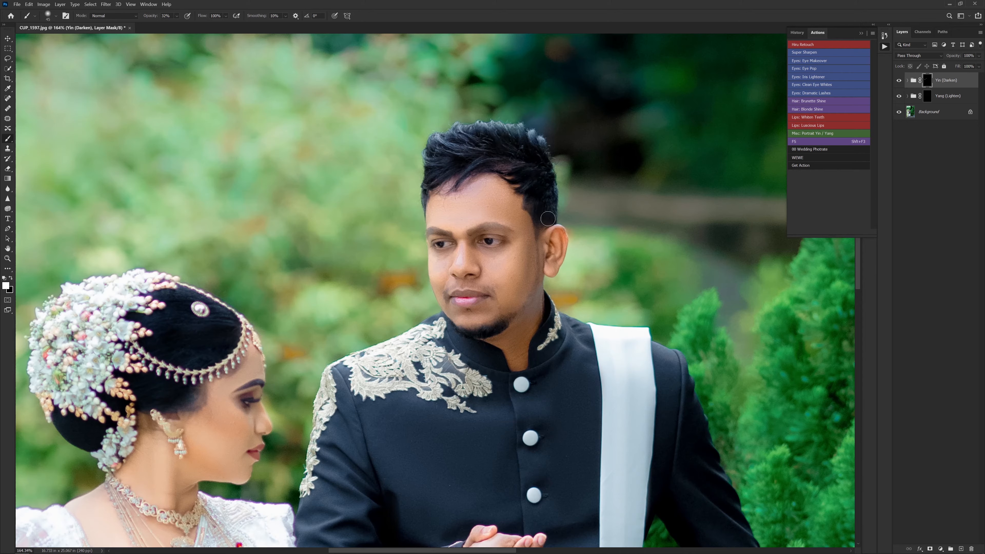
pyautogui.hotkey('ctrl', '0')
pyautogui.click(899, 81)
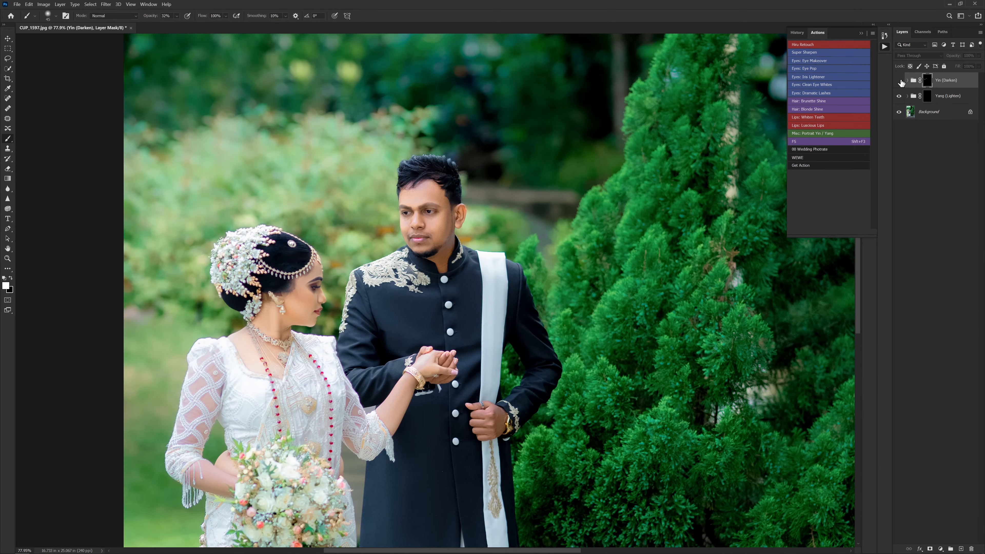
pyautogui.click(899, 81)
# Step: Paint the Yin (Darken) mask over the groom's black coat and the paving by the bride's hem with larger brushes
pyautogui.hotkey('ctrl', '0')
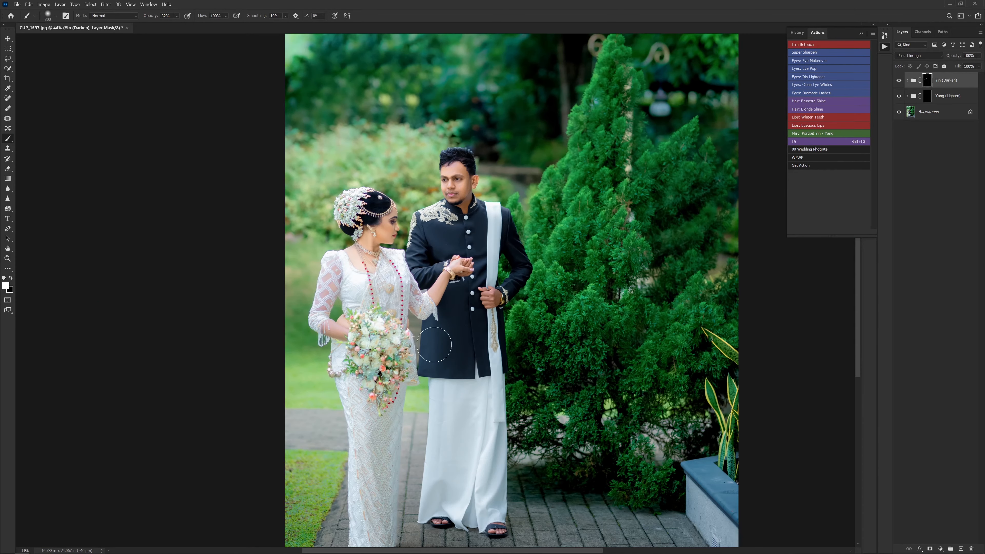
pyautogui.press(']')
pyautogui.press(']')
pyautogui.press(']')
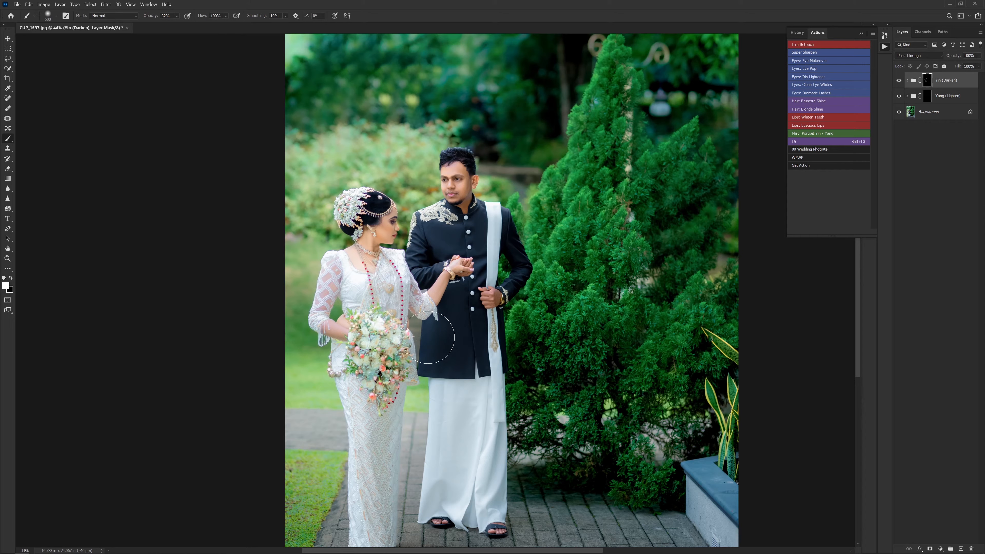
pyautogui.press('[')
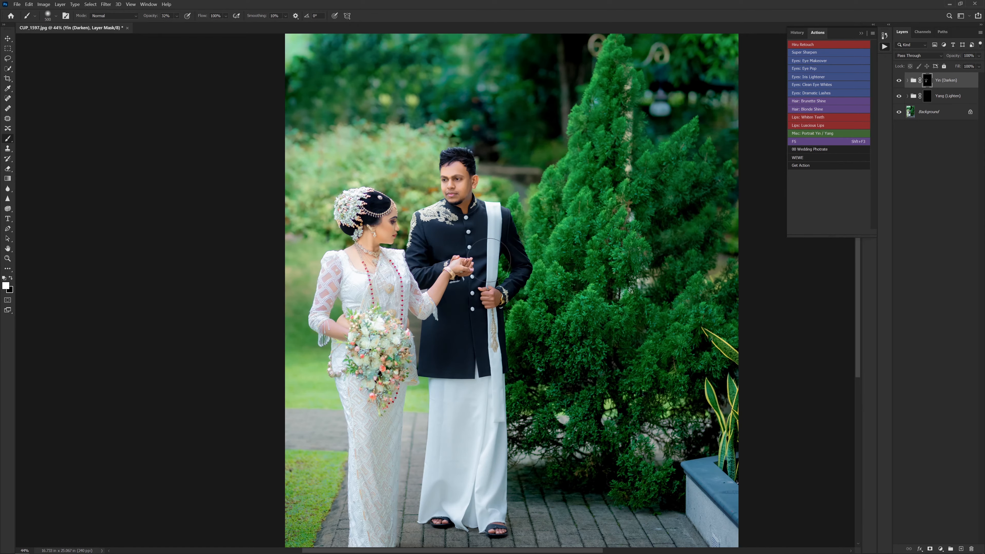
pyautogui.press(']')
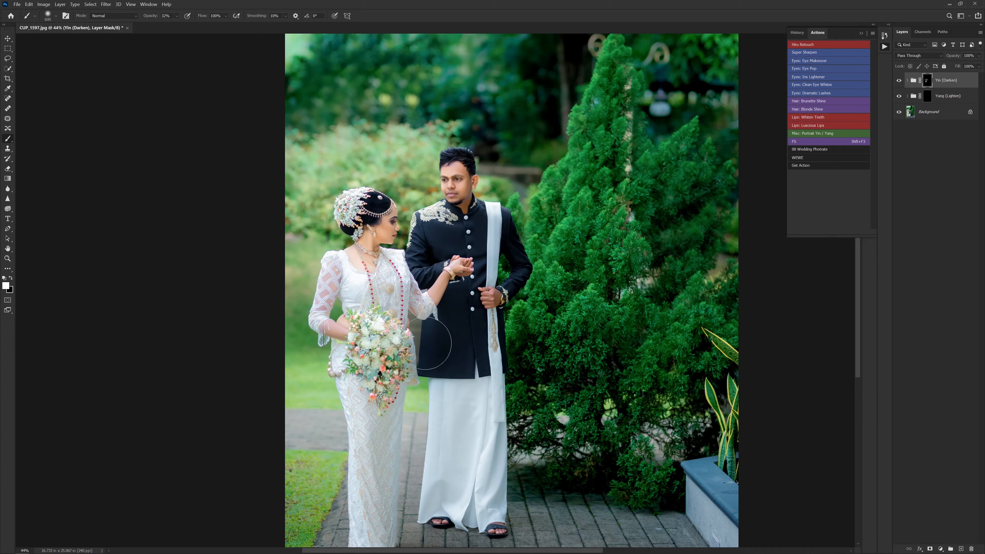
pyautogui.press(']')
pyautogui.press(']')
pyautogui.press(']')
pyautogui.press(']')
pyautogui.click(340, 491)
pyautogui.scroll(-5, 325, 498)
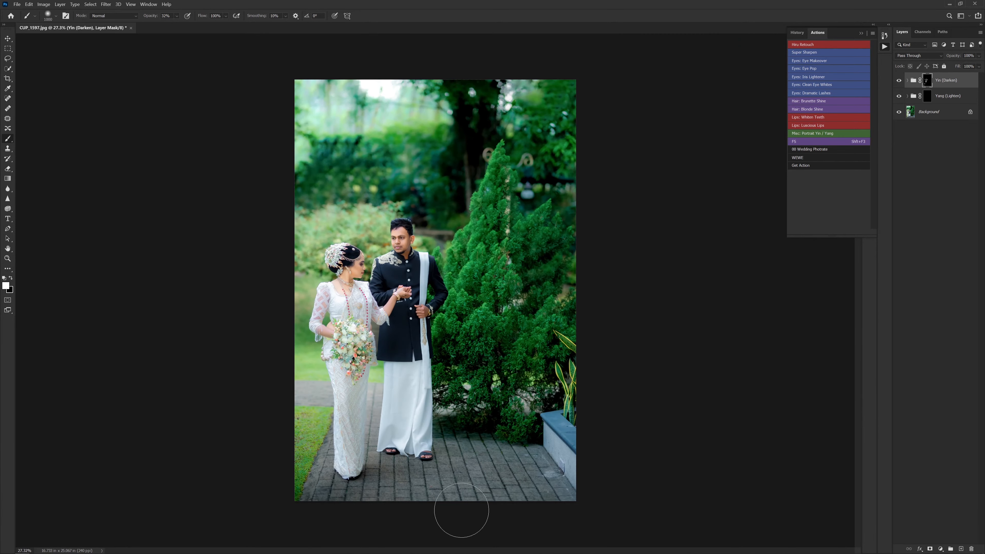
# Step: Compare the photo with and without the Yin (Darken) group and merge all layers into the Background
pyautogui.click(898, 80)
pyautogui.click(899, 80)
pyautogui.click(898, 81)
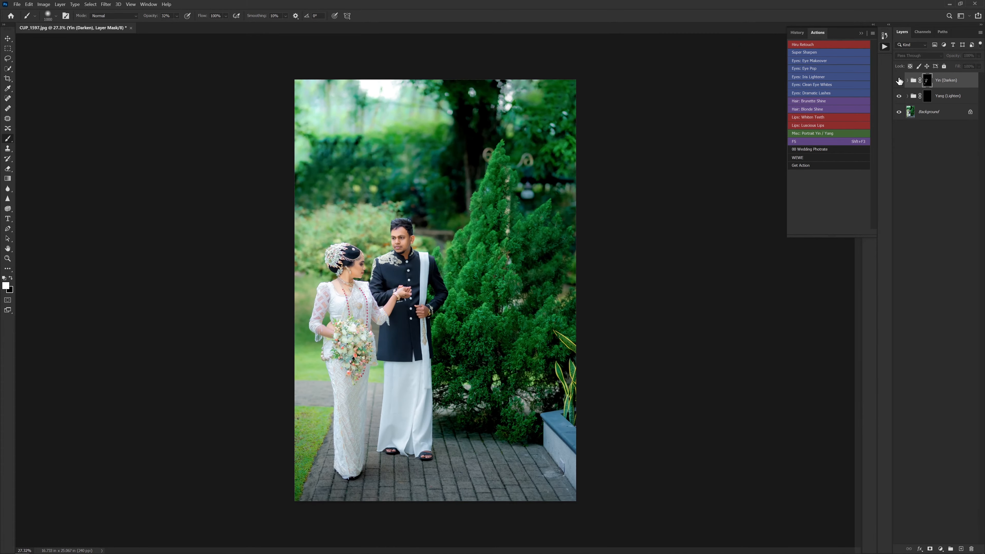
pyautogui.click(899, 80)
pyautogui.hotkey('ctrl', 'shift', 'e')
pyautogui.press('c')
pyautogui.press('v')
# Step: Saturate the conifer's foliage on a duplicate layer with the Sponge tool in Saturate mode at 100% flow and merge it down
pyautogui.scroll(-2, 494, 248)
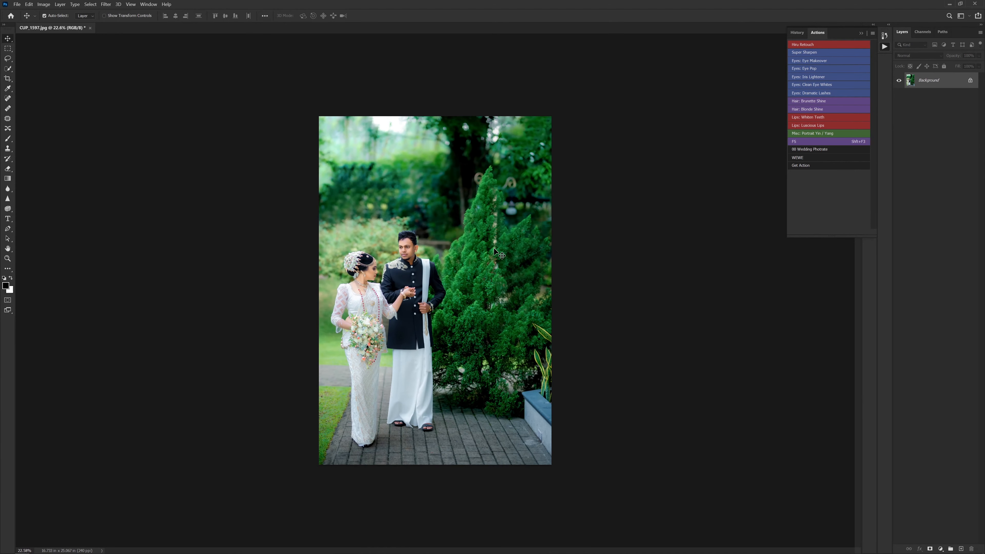
pyautogui.scroll(2, 493, 247)
pyautogui.hotkey('ctrl', 'j')
pyautogui.press('o')
pyautogui.scroll(1, 499, 177)
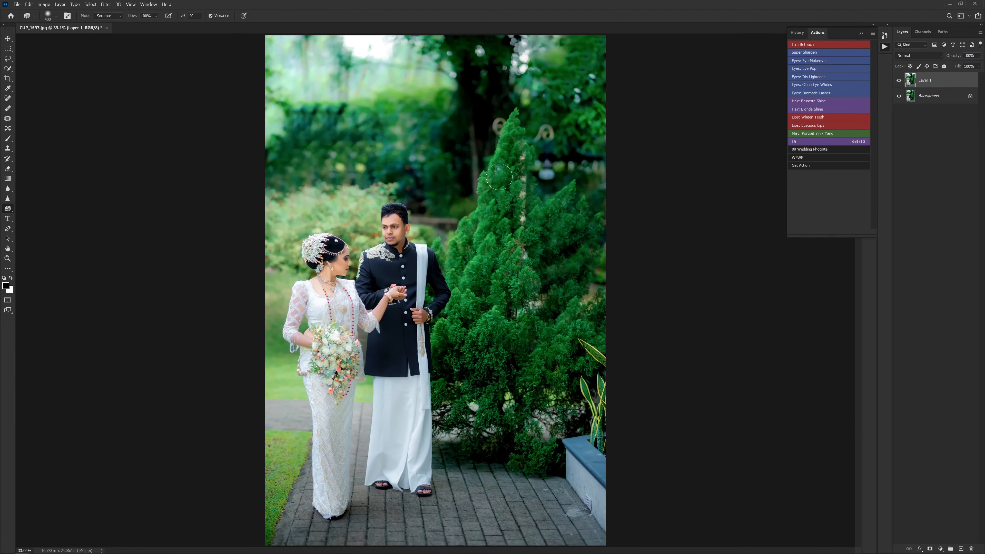
pyautogui.scroll(1, 499, 177)
pyautogui.press('[')
pyautogui.moveTo(457, 268)
pyautogui.mouseDown()
pyautogui.moveTo(480, 261)
pyautogui.moveTo(432, 370)
pyautogui.moveTo(484, 342)
pyautogui.moveTo(538, 284)
pyautogui.moveTo(507, 268)
pyautogui.moveTo(533, 348)
pyautogui.moveTo(566, 369)
pyautogui.moveTo(571, 209)
pyautogui.moveTo(578, 276)
pyautogui.moveTo(474, 424)
pyautogui.mouseUp()
pyautogui.press(']')
pyautogui.press(']')
pyautogui.press(']')
pyautogui.scroll(-4, 604, 411)
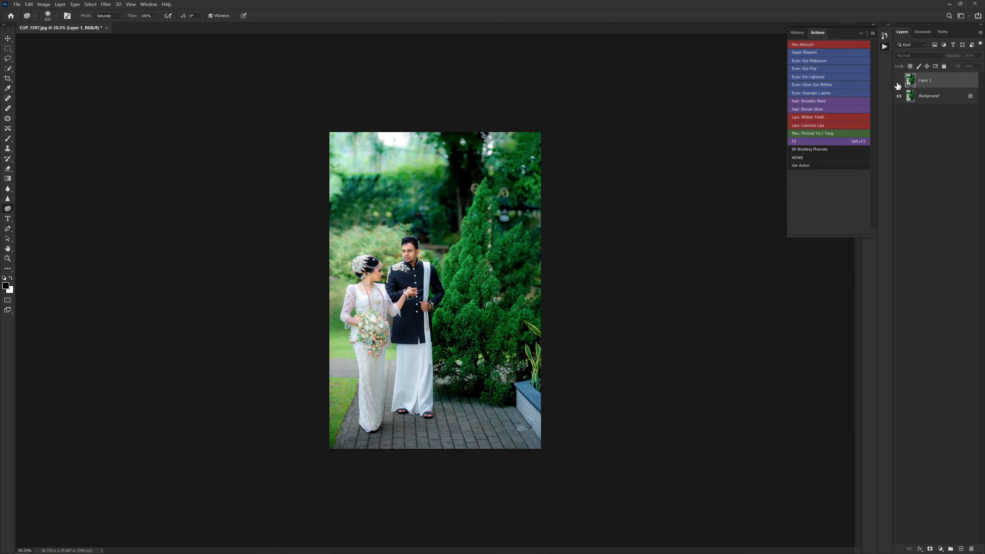
pyautogui.hotkey('ctrl', 'e')
# Step: Boost the saturation of the surrounding greenery with a much larger Sponge brush directly on the Background
pyautogui.scroll(1, 412, 224)
pyautogui.scroll(1, 341, 329)
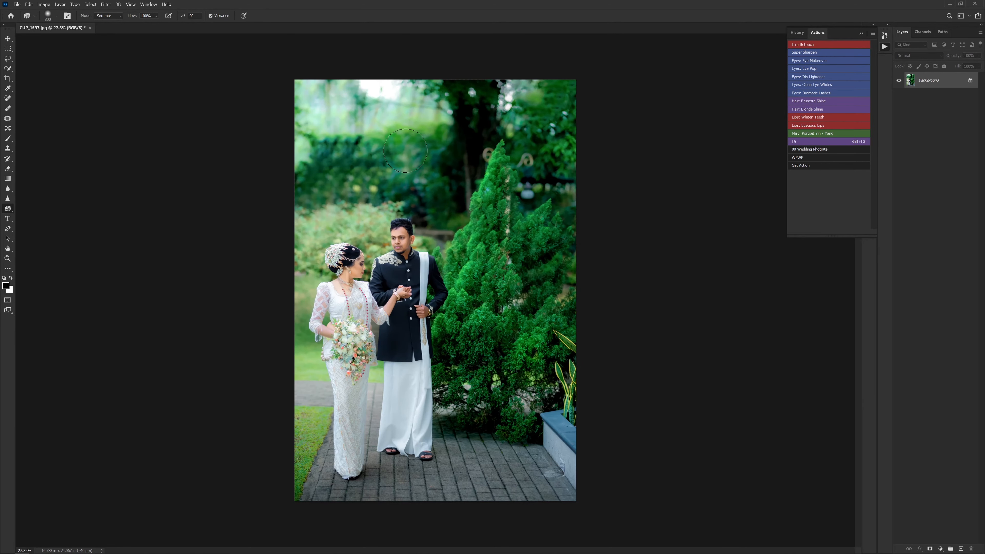
pyautogui.press(']')
pyautogui.press(']')
pyautogui.press(']')
pyautogui.press(']')
pyautogui.press(']')
pyautogui.press(']')
pyautogui.press(']')
pyautogui.press(']')
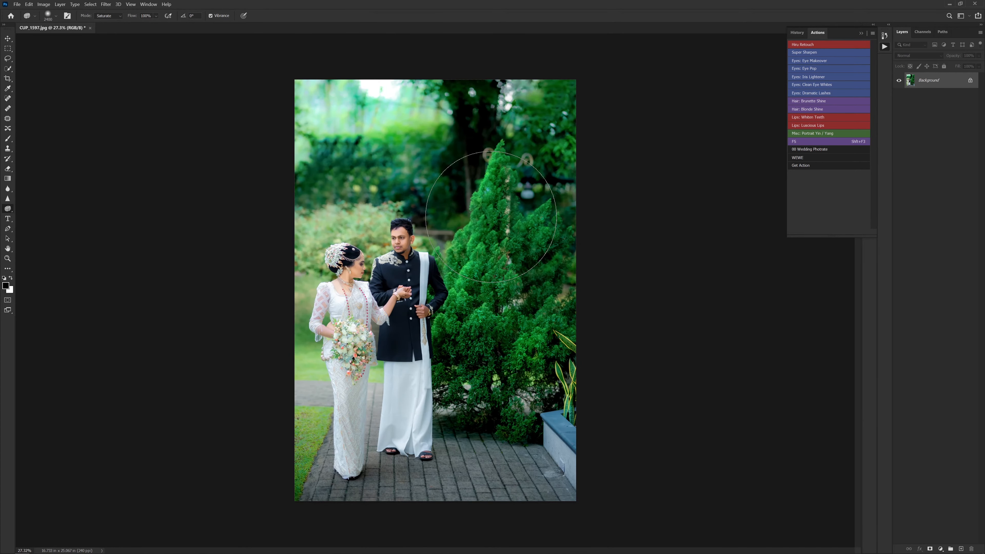
pyautogui.press('[')
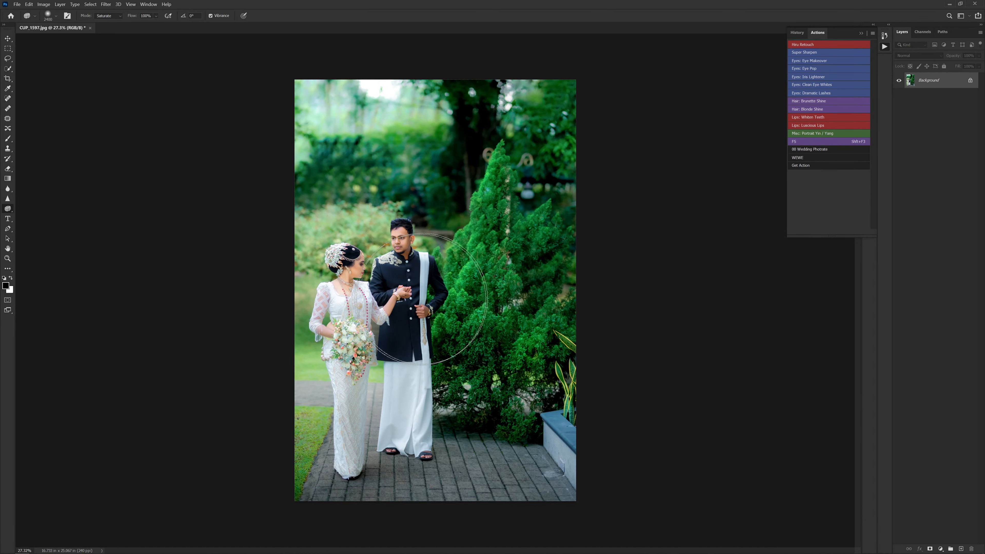
pyautogui.press('v')
pyautogui.hotkey('ctrl', '0')
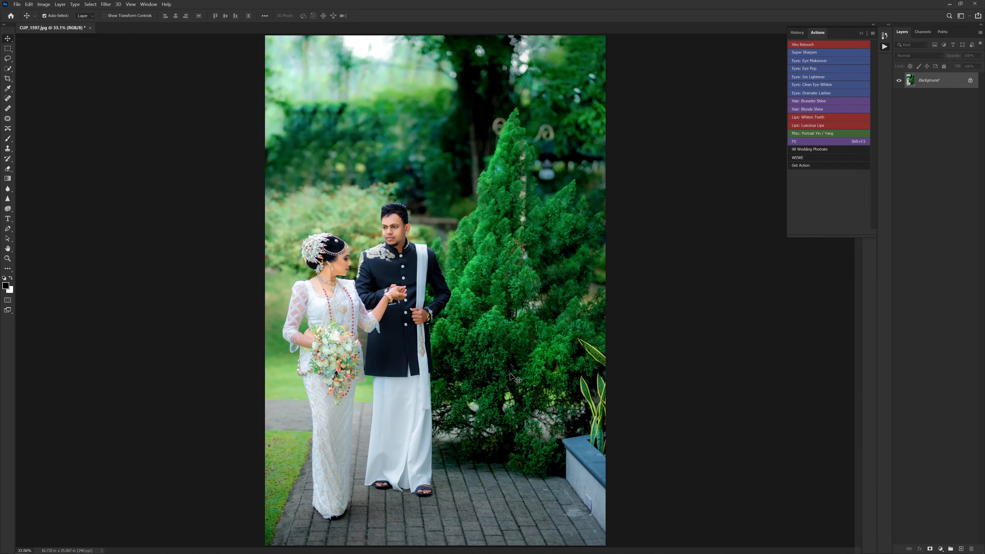
# Step: Clone clean wall texture over the vent at the base of the planter wall with the Clone Stamp at 100% opacity
pyautogui.press('s')
pyautogui.scroll(6, 544, 349)
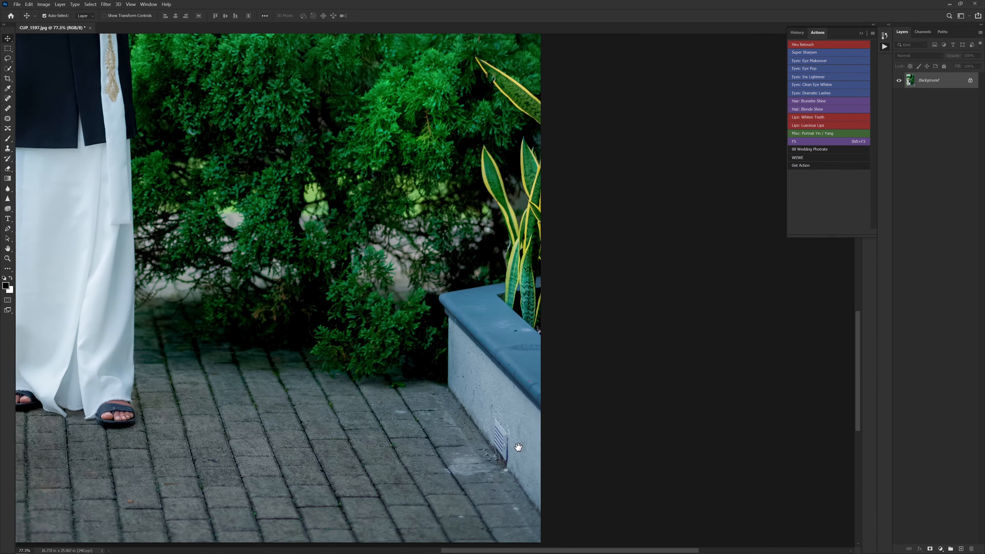
pyautogui.scroll(2, 479, 451)
pyautogui.press(']')
pyautogui.press(']')
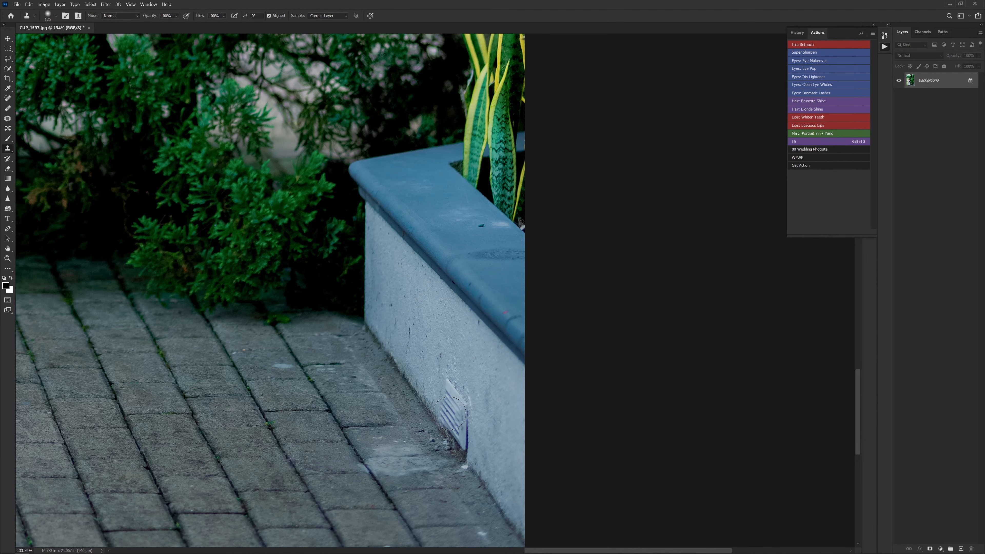
pyautogui.keyDown('alt'); pyautogui.click(393, 364); pyautogui.keyUp('alt')
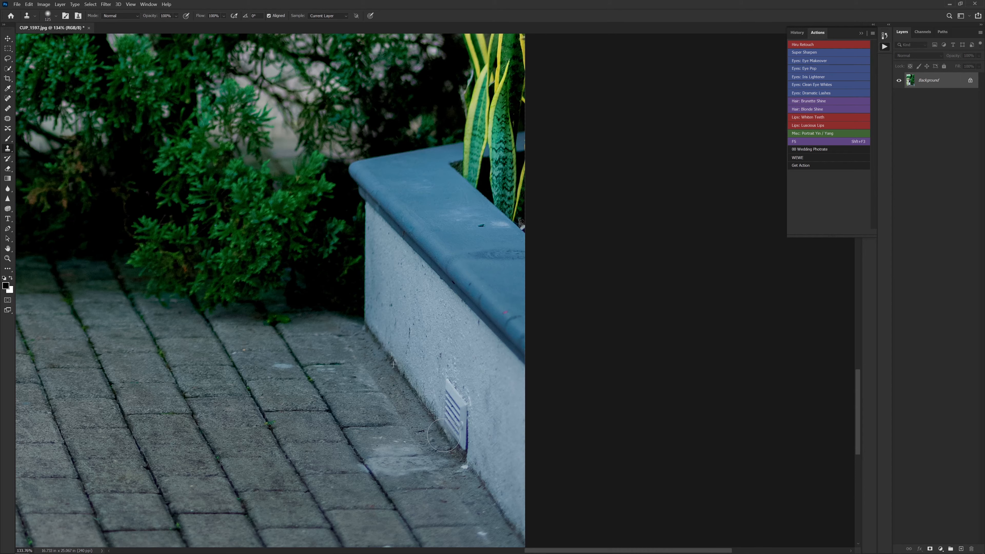
pyautogui.moveTo(449, 439); pyautogui.dragTo(472, 413)
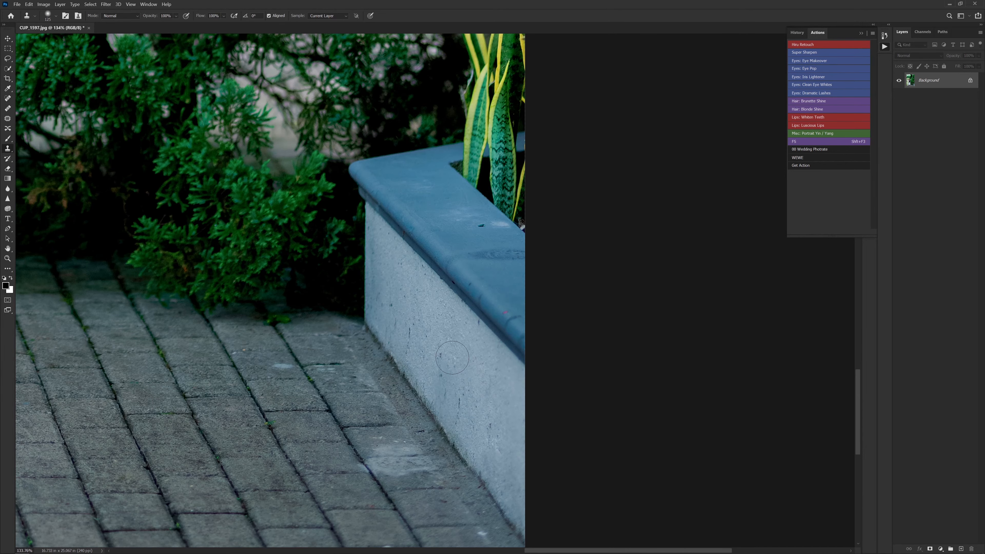
# Step: Remove the small dark spot on the planter's ledge with the content-aware Spot Healing Brush
pyautogui.scroll(-3, 459, 404)
pyautogui.press('c')
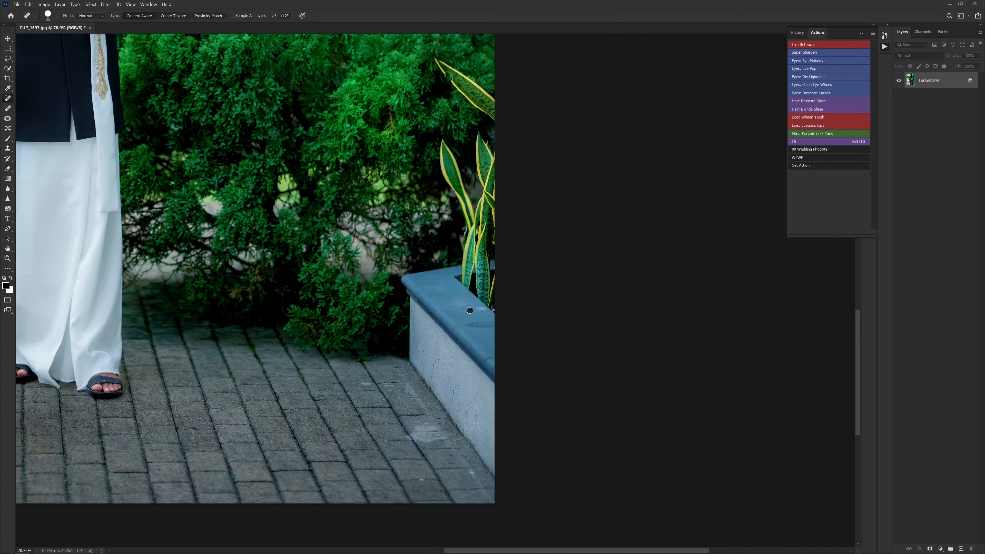
pyautogui.scroll(-5, 469, 310)
pyautogui.press('v')
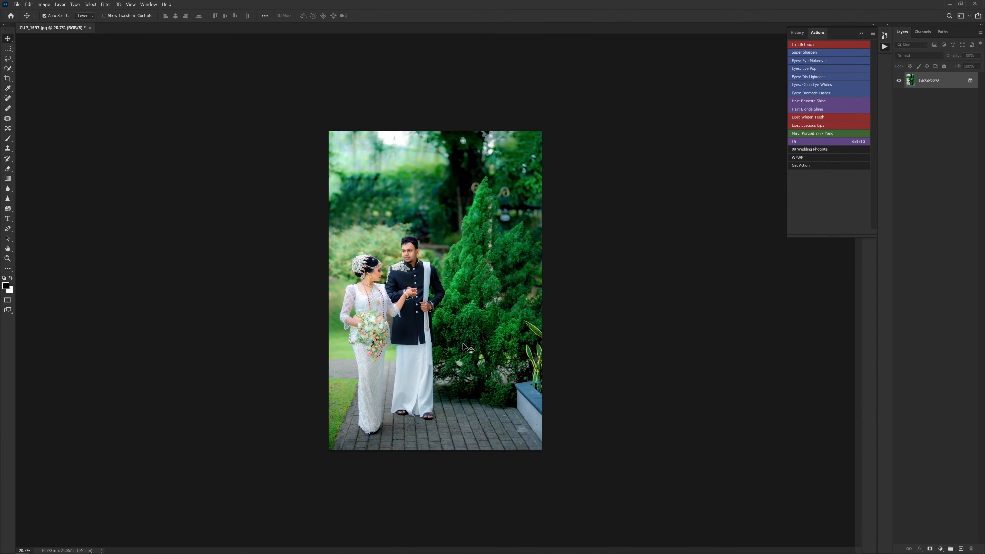
pyautogui.scroll(2, 463, 342)
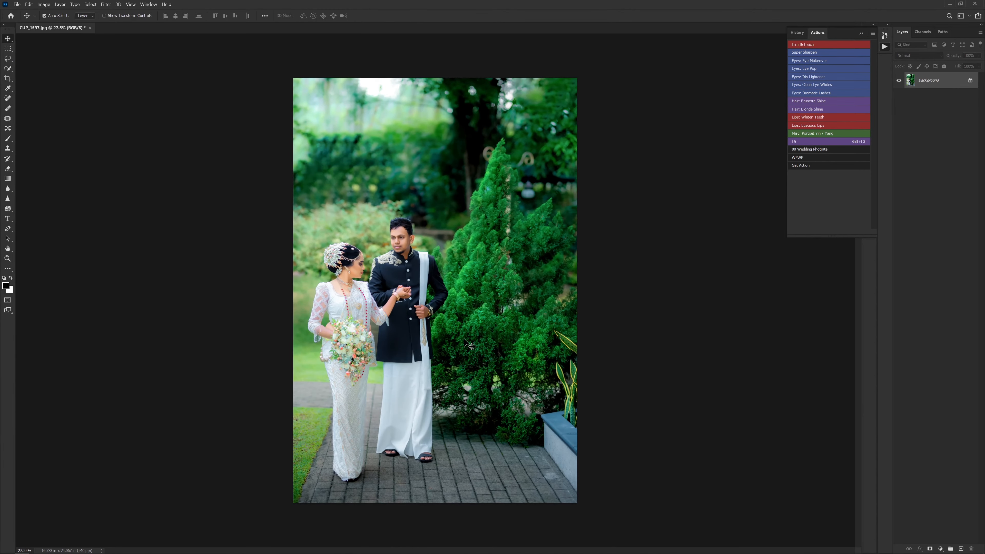
# Step: Run the frequency separation action and smooth the upper part of the groom's white sarong with the Mixer Brush on Layer 1
pyautogui.hotkey('shift', 'F3')
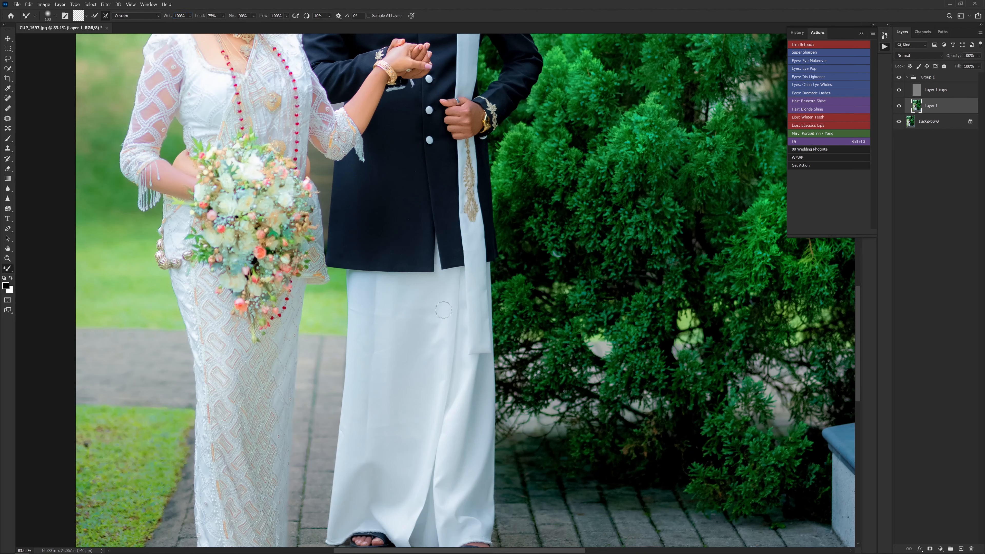
pyautogui.press(']')
pyautogui.press(']')
pyautogui.press(']')
pyautogui.press(']')
pyautogui.press('[')
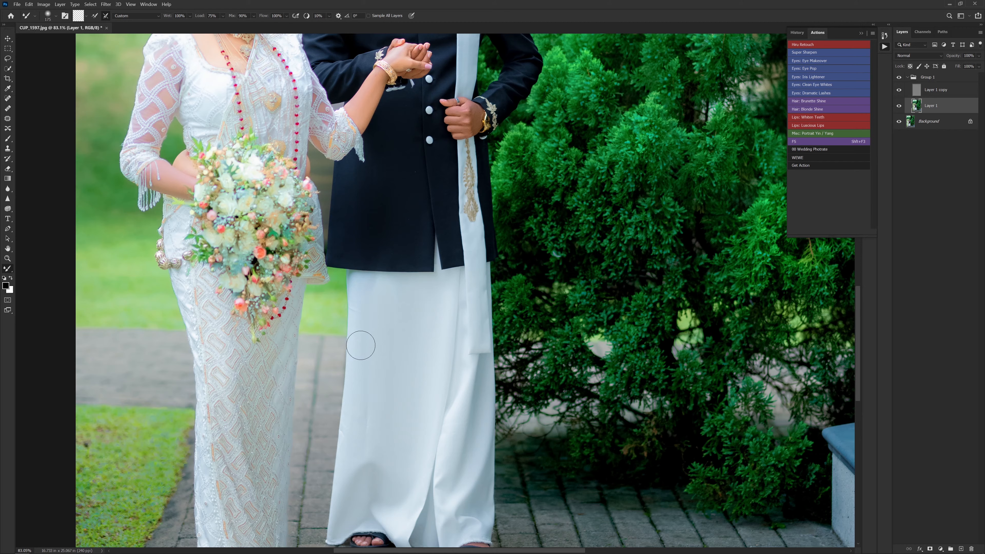
# Step: Smooth the lower folds of the groom's white sarong with a smaller Mixer Brush
pyautogui.press('[')
pyautogui.press('[')
pyautogui.press('[')
pyautogui.press('[')
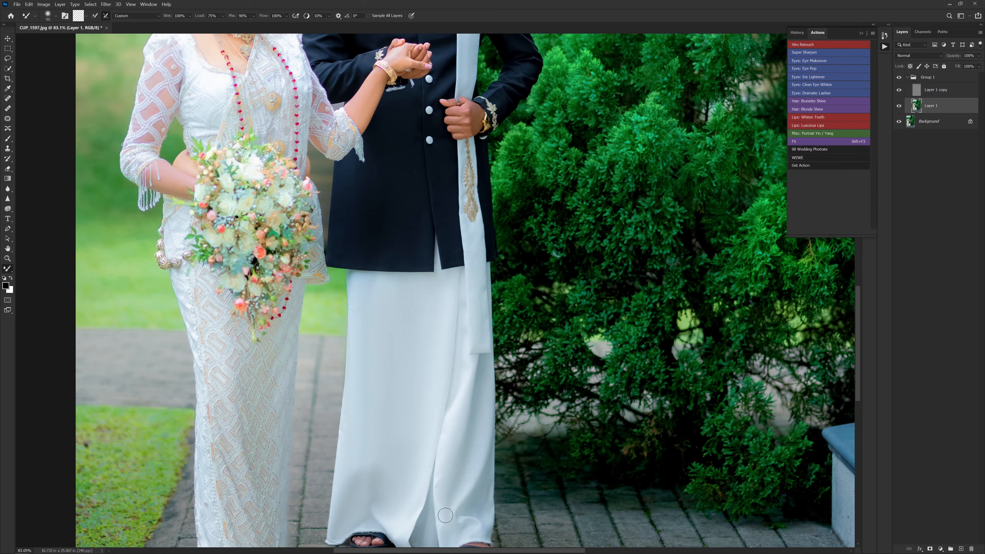
pyautogui.moveTo(448, 526); pyautogui.dragTo(427, 363)
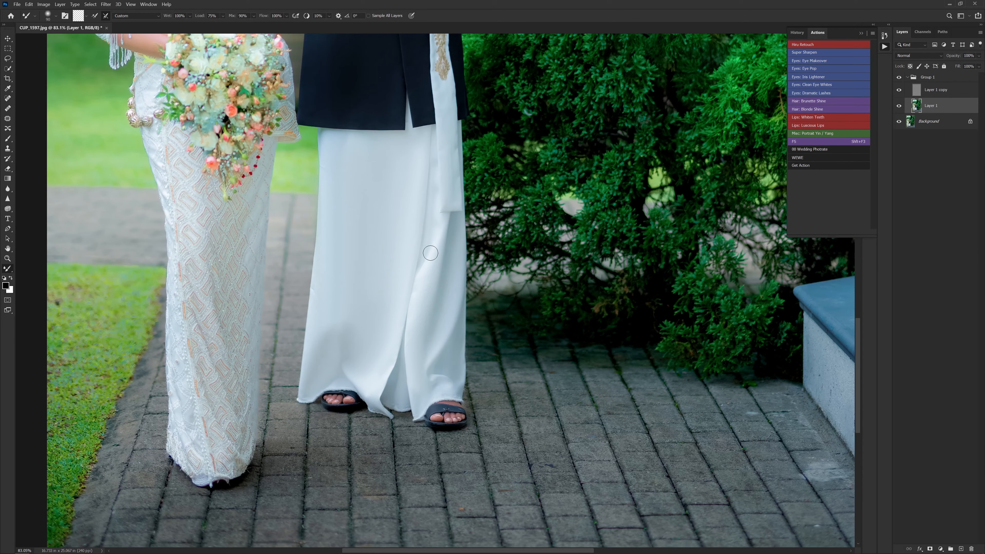
pyautogui.moveTo(441, 253); pyautogui.dragTo(406, 426)
# Step: Smooth the groom's white shawl along its full length with the Mixer Brush and merge all layers
pyautogui.scroll(6, 403, 423)
pyautogui.press('[')
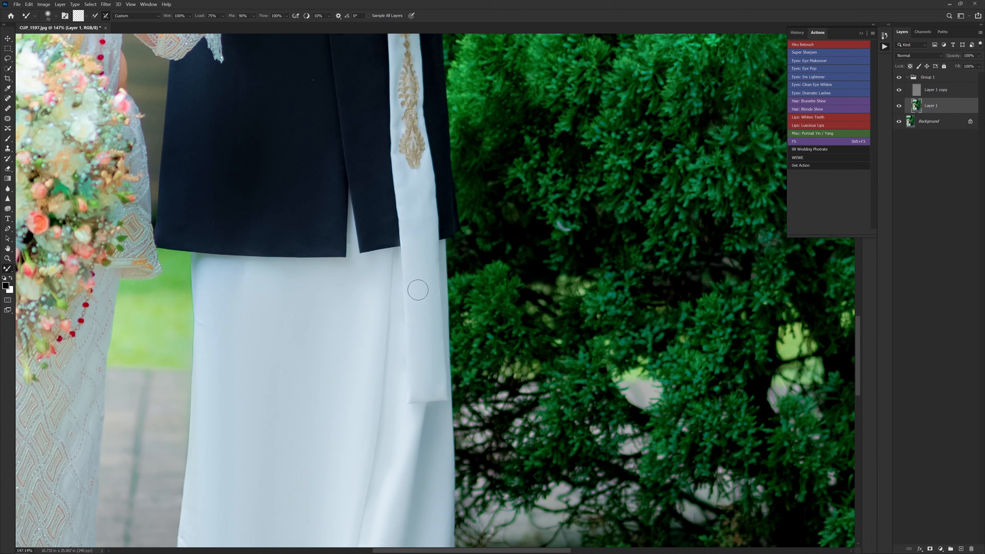
pyautogui.moveTo(417, 240); pyautogui.dragTo(422, 372)
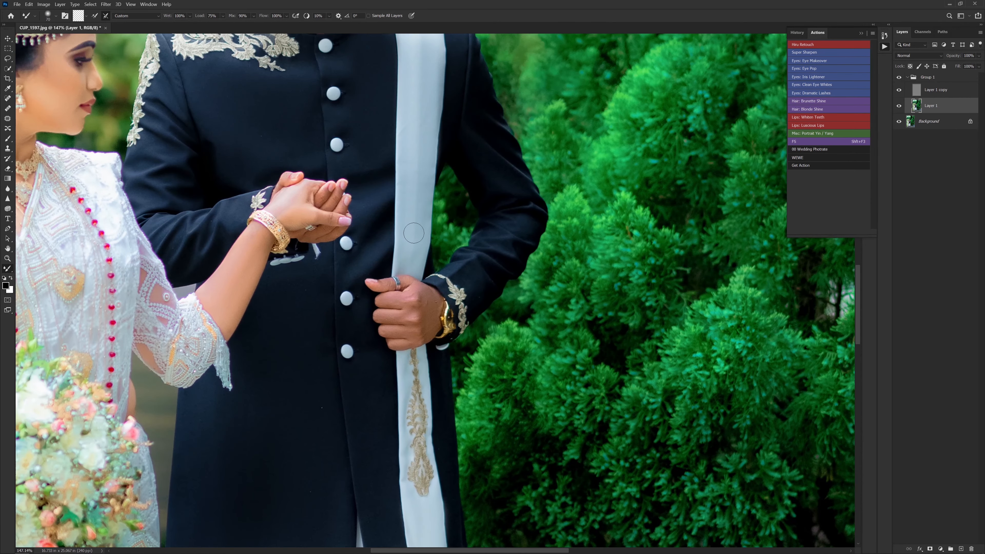
pyautogui.moveTo(414, 233); pyautogui.dragTo(411, 124)
pyautogui.scroll(4, 418, 199)
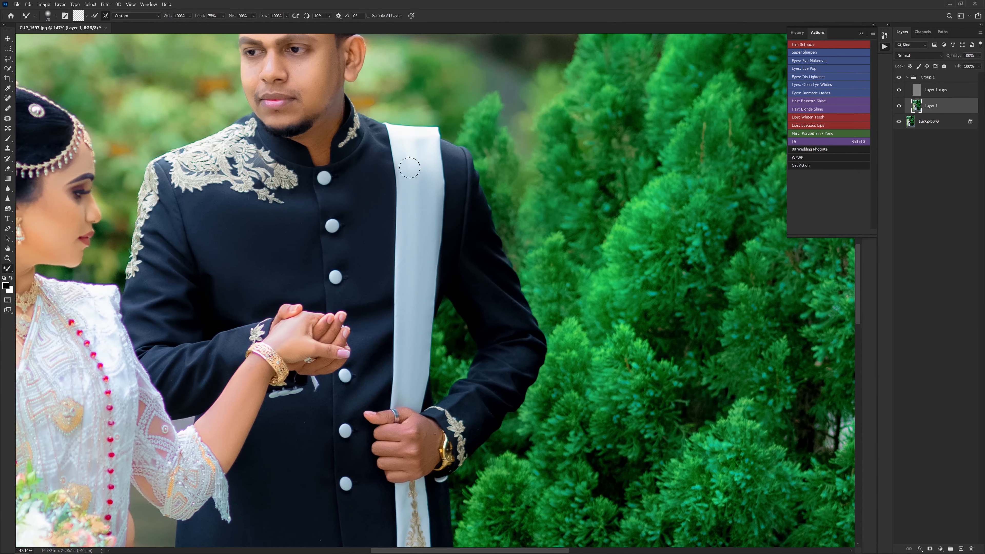
pyautogui.moveTo(428, 222); pyautogui.dragTo(420, 131)
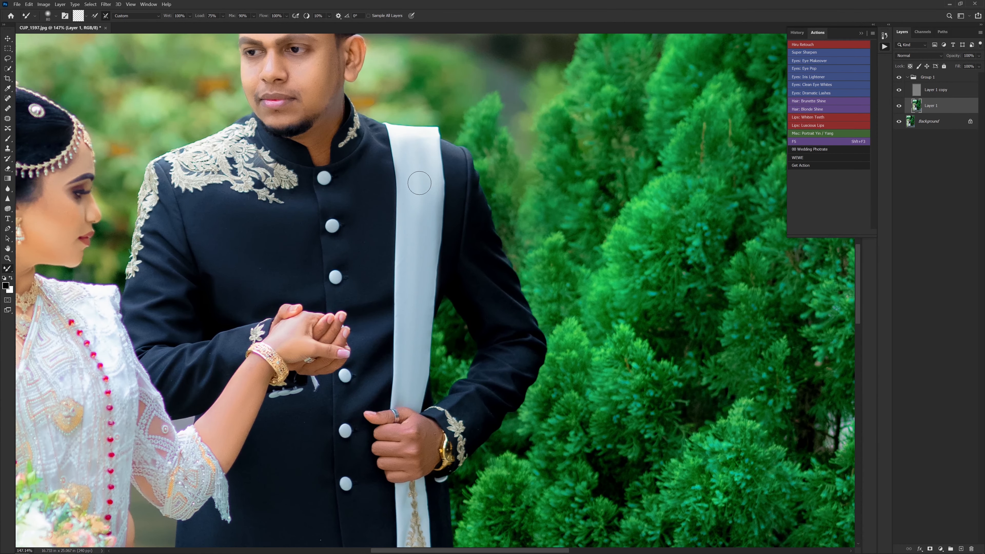
pyautogui.press(']')
pyautogui.press(']')
pyautogui.scroll(-3, 415, 342)
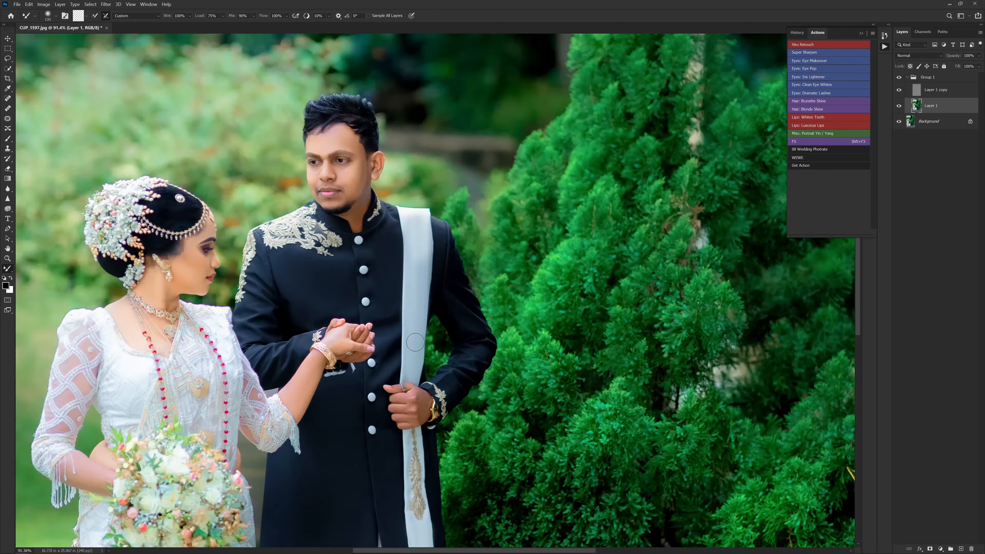
pyautogui.scroll(-5, 415, 342)
pyautogui.hotkey('ctrl', 'shift', 'e')
pyautogui.scroll(-1, 427, 349)
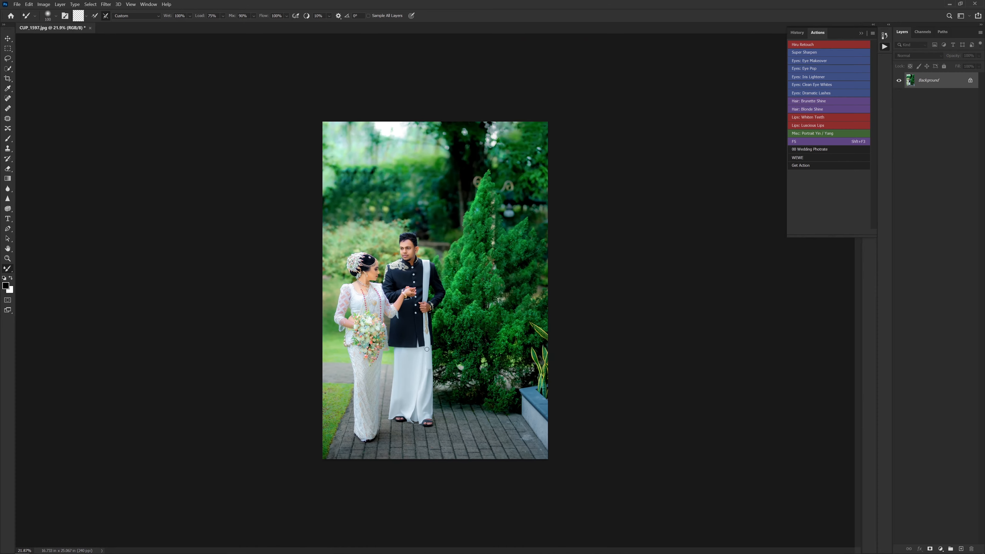
# Step: Duplicate the background twice and apply Hue/Saturation to the upper copy with Cyans saturation -59 and lightness +46
pyautogui.scroll(5, 425, 352)
pyautogui.hotkey('ctrl', 'j')
pyautogui.hotkey('ctrl', 'j')
pyautogui.hotkey('ctrl', 'u')
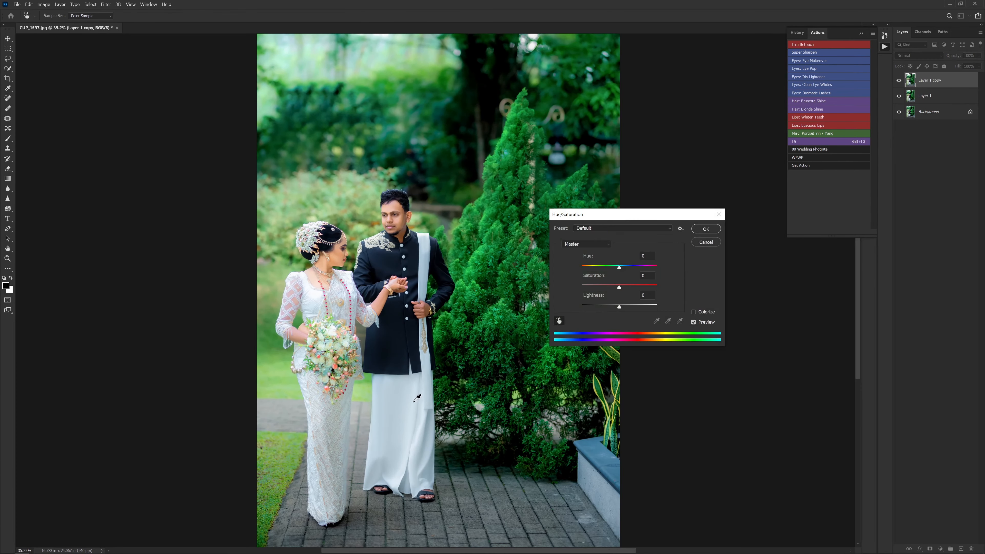
pyautogui.hotkey('alt', '6')
pyautogui.click(597, 285)
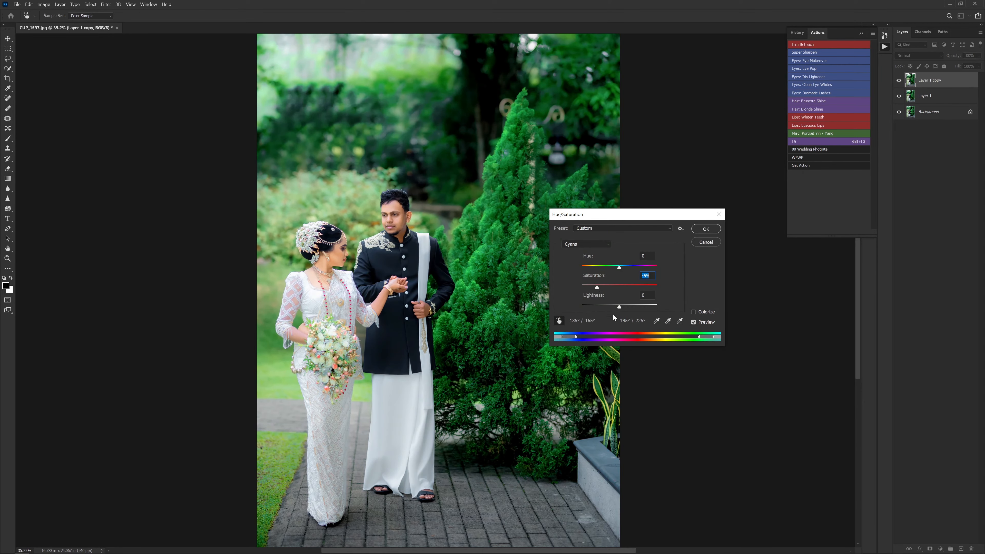
pyautogui.click(630, 306)
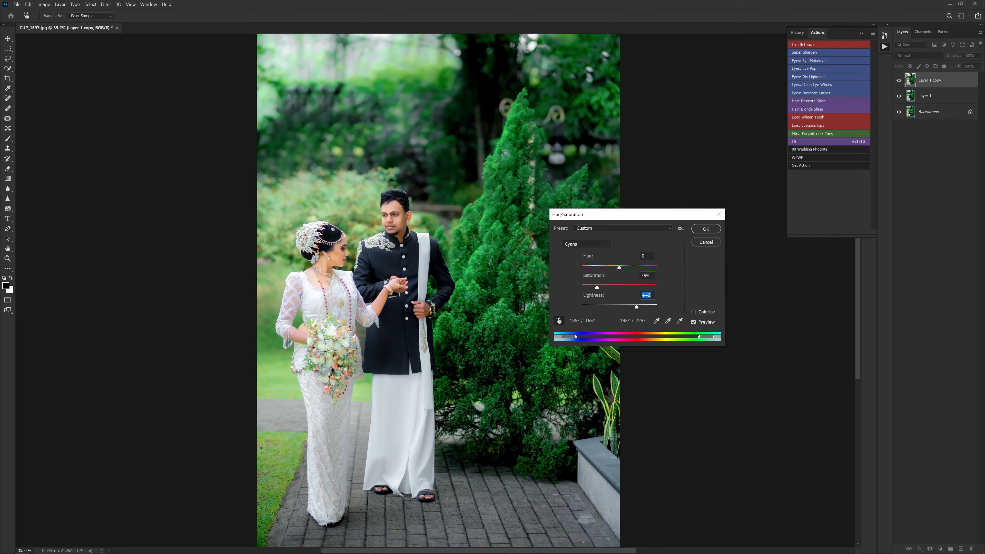
pyautogui.click(705, 229)
# Step: Add a black mask to Layer 1 copy and paint white over the groom's sarong with the Brush at 12% opacity
pyautogui.click(932, 542)
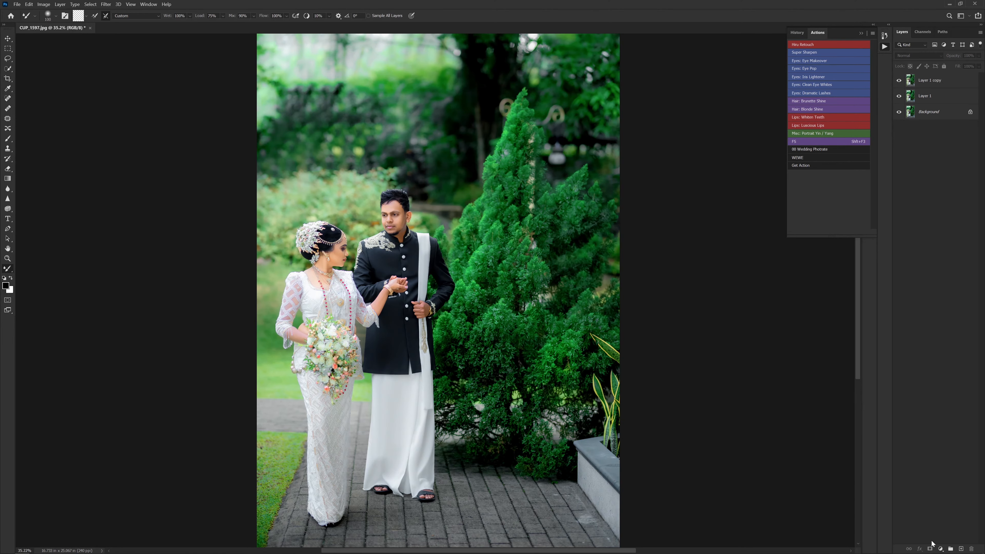
pyautogui.click(938, 84)
pyautogui.keyDown('alt'); pyautogui.click(930, 549); pyautogui.keyUp('alt')
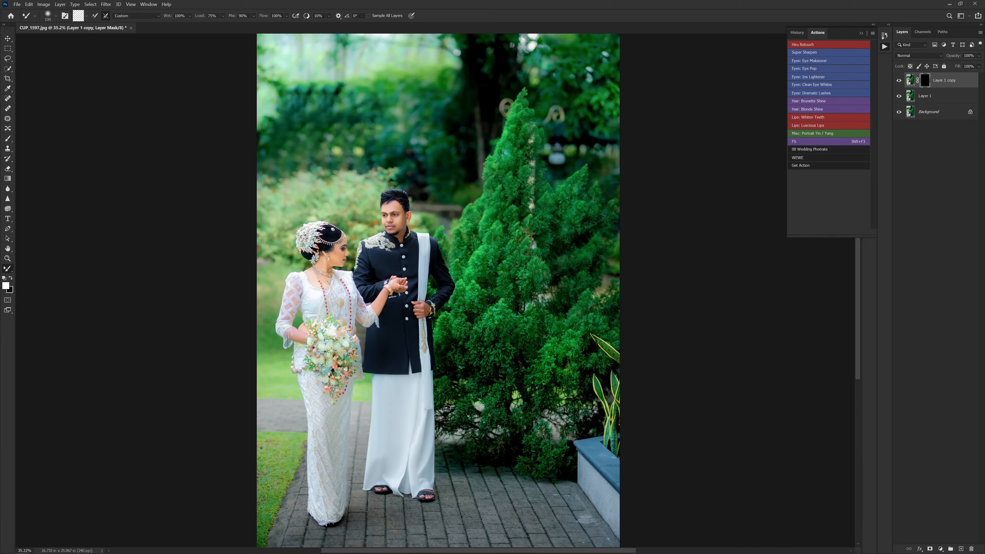
pyautogui.click(7, 138)
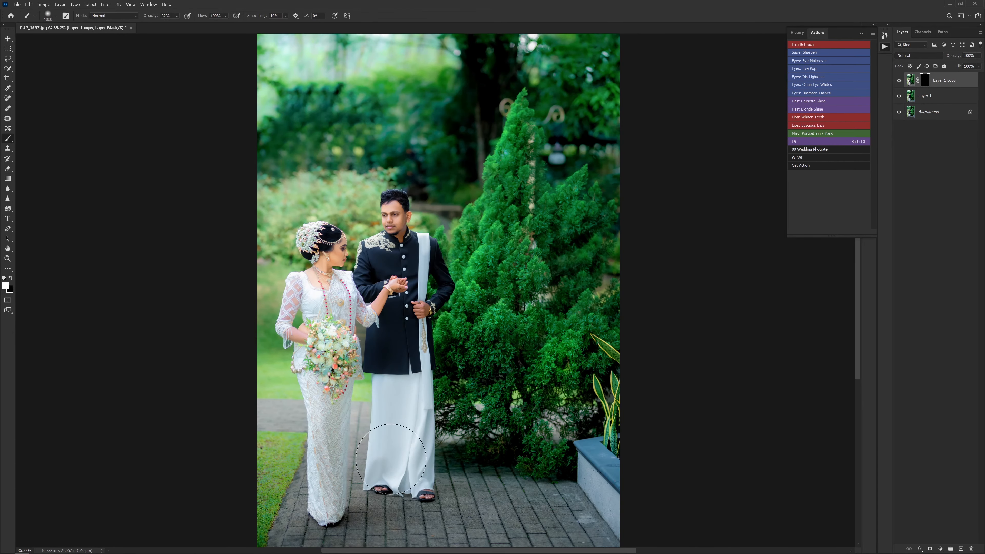
pyautogui.scroll(1, 396, 448)
pyautogui.moveTo(387, 449); pyautogui.dragTo(387, 457)
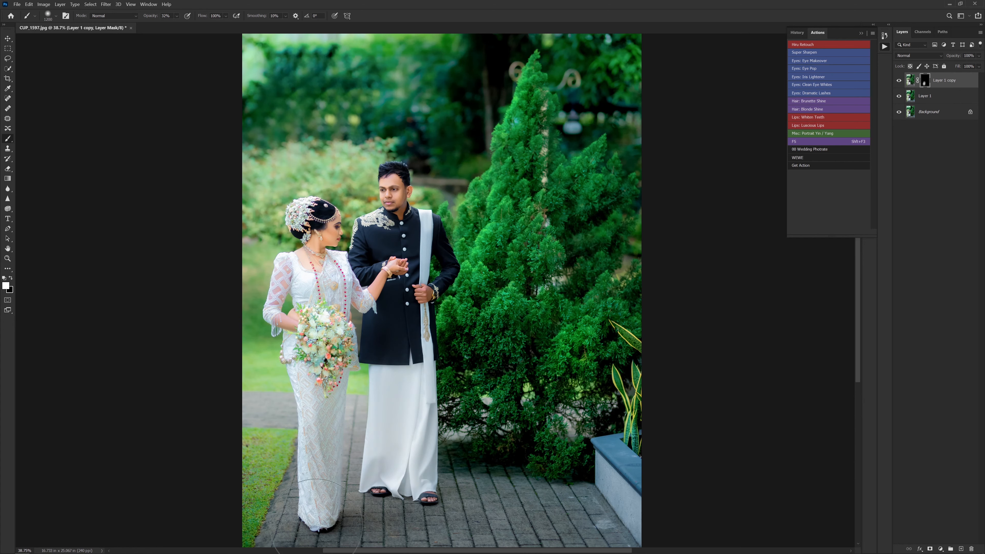
# Step: Paint the mask over the bride's white dress to reveal the cyan correction, and merge all layers
pyautogui.moveTo(324, 437); pyautogui.dragTo(354, 343)
pyautogui.press('[')
pyautogui.moveTo(347, 304); pyautogui.dragTo(315, 297)
pyautogui.press('[')
pyautogui.press('[')
pyautogui.press('[')
pyautogui.press('[')
pyautogui.press(']')
pyautogui.press(']')
pyautogui.scroll(-4, 437, 401)
pyautogui.hotkey('ctrl', 'shift', 'e')
# Step: Duplicate the background, set the copy's white input level to 252 with Levels, and merge the layers
pyautogui.scroll(15, 389, 355)
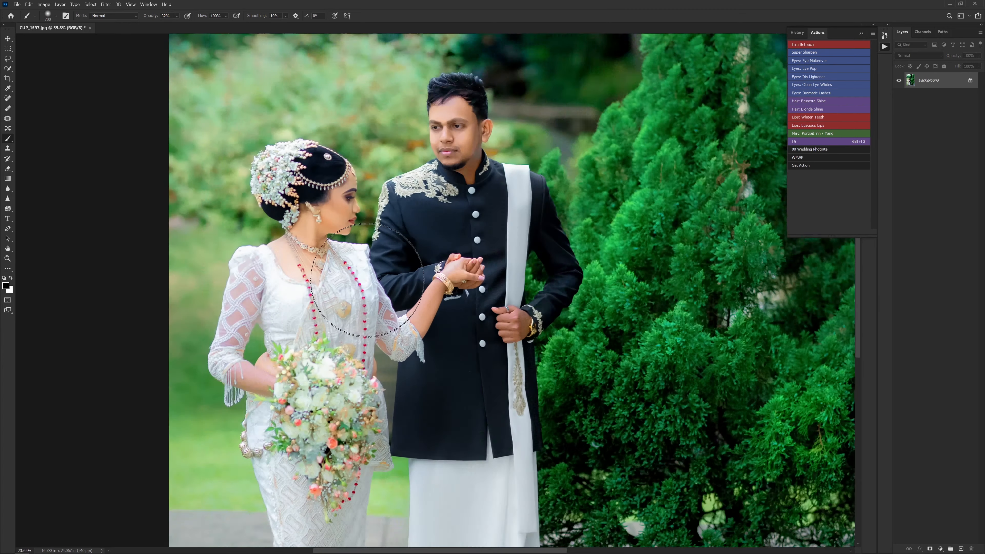
pyautogui.scroll(-2, 383, 342)
pyautogui.hotkey('ctrl', 'j')
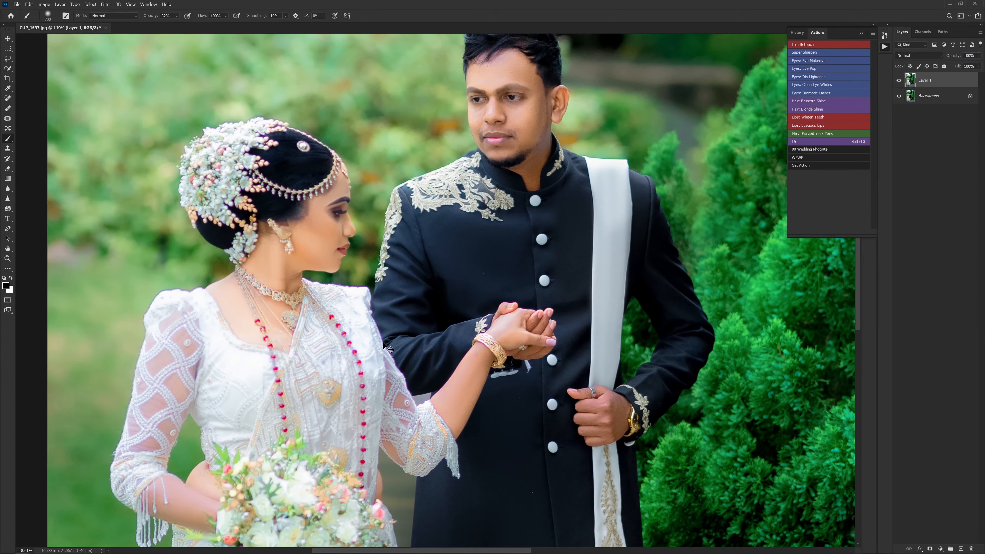
pyautogui.hotkey('ctrl', 'l')
pyautogui.moveTo(805, 257); pyautogui.dragTo(803, 258)
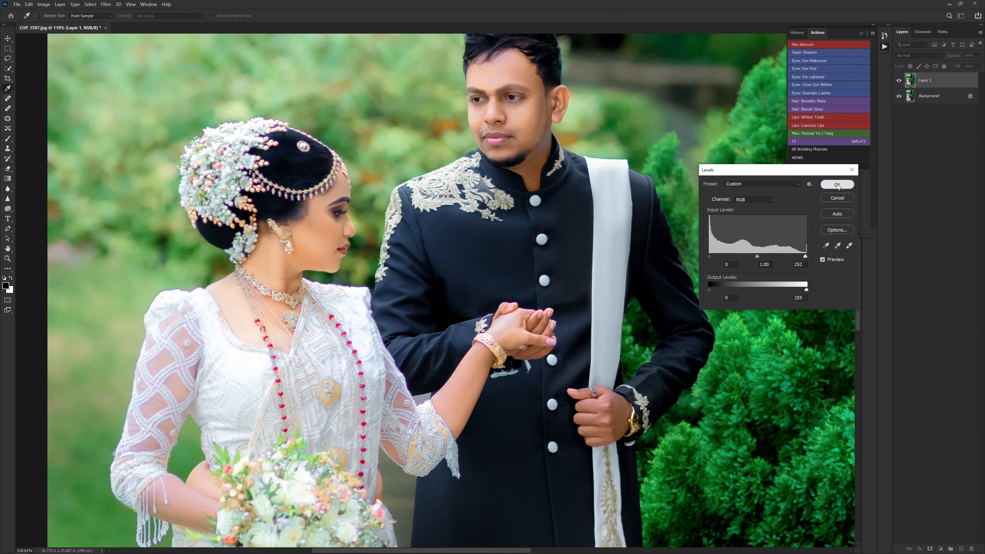
pyautogui.click(836, 184)
pyautogui.scroll(-12, 482, 293)
pyautogui.hotkey('ctrl', 'shift', 'e')
pyautogui.scroll(-3, 482, 293)
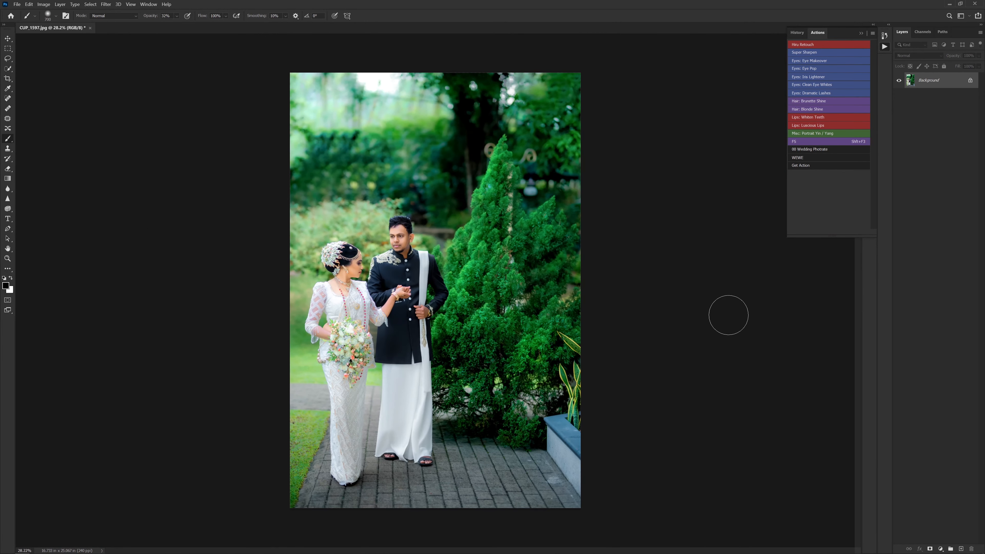
# Step: Duplicate the background and adjust the Green Primary calibration of the copy in the Camera Raw Filter
pyautogui.hotkey('ctrl', 'j')
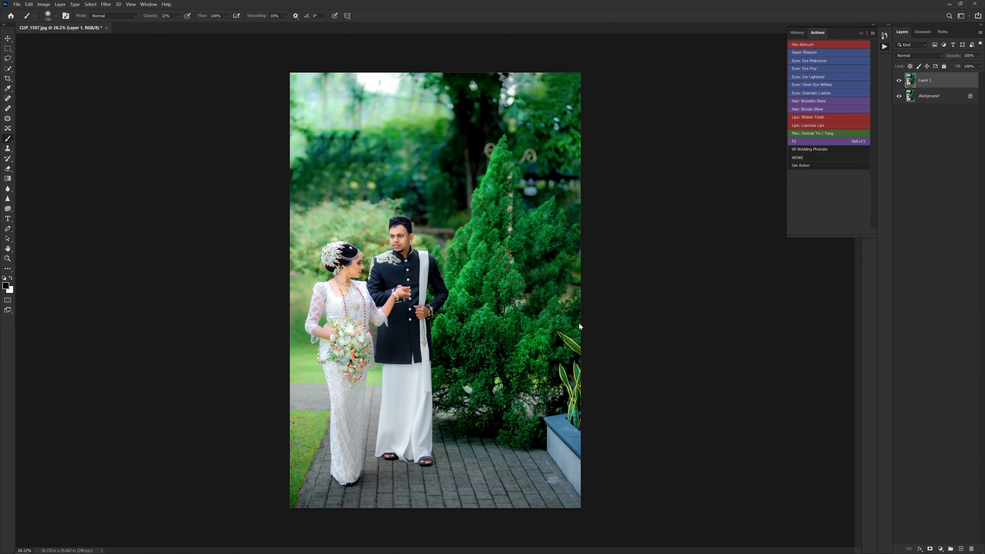
pyautogui.hotkey('ctrl', 'shift', 'a')
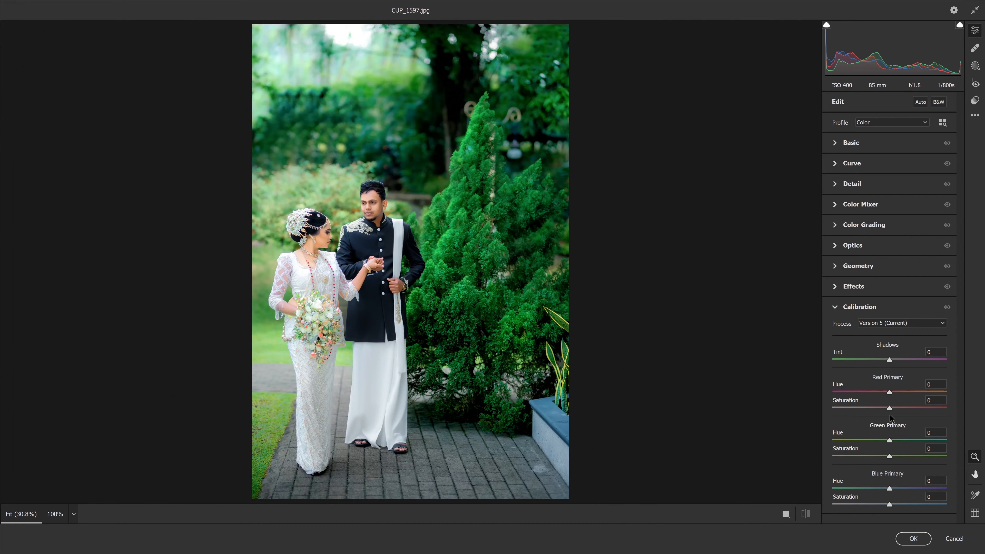
pyautogui.moveTo(889, 440); pyautogui.dragTo(897, 458)
# Step: Set the Color Mixer greens to hue -10, saturation -15 and luminance -20
pyautogui.click(873, 210)
pyautogui.click(876, 237)
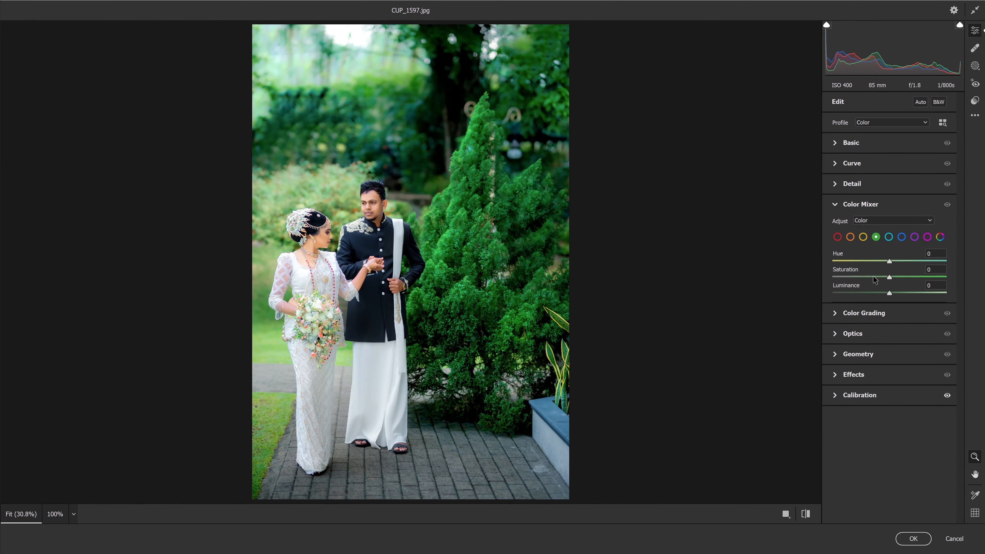
pyautogui.click(843, 293)
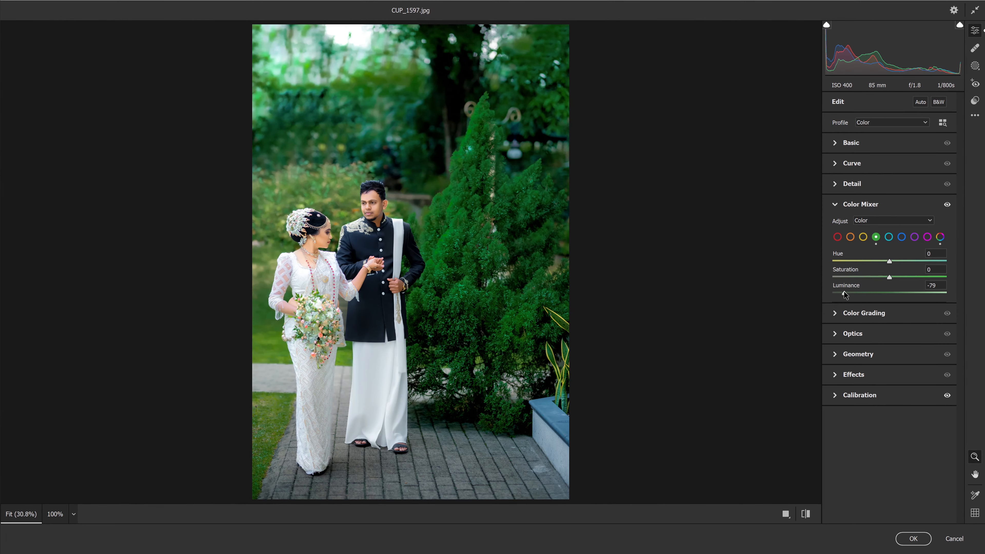
pyautogui.moveTo(844, 293); pyautogui.dragTo(889, 294)
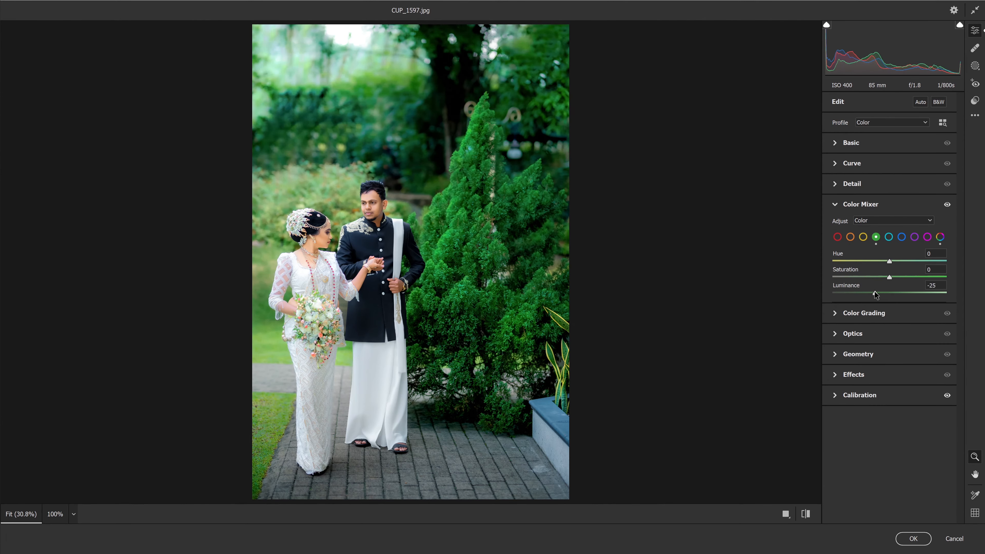
pyautogui.click(880, 278)
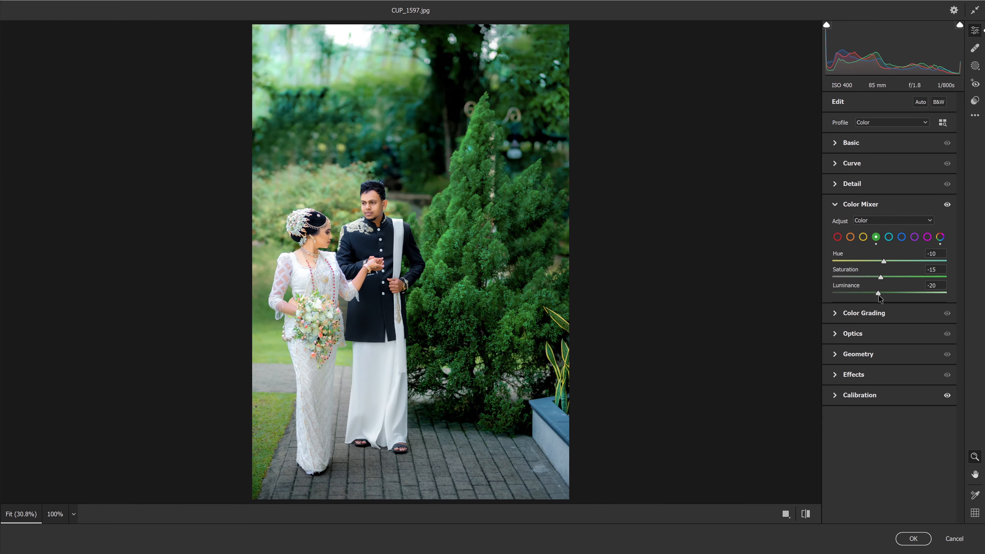
# Step: Set Blacks to -4 and apply the Camera Raw adjustments
pyautogui.click(899, 238)
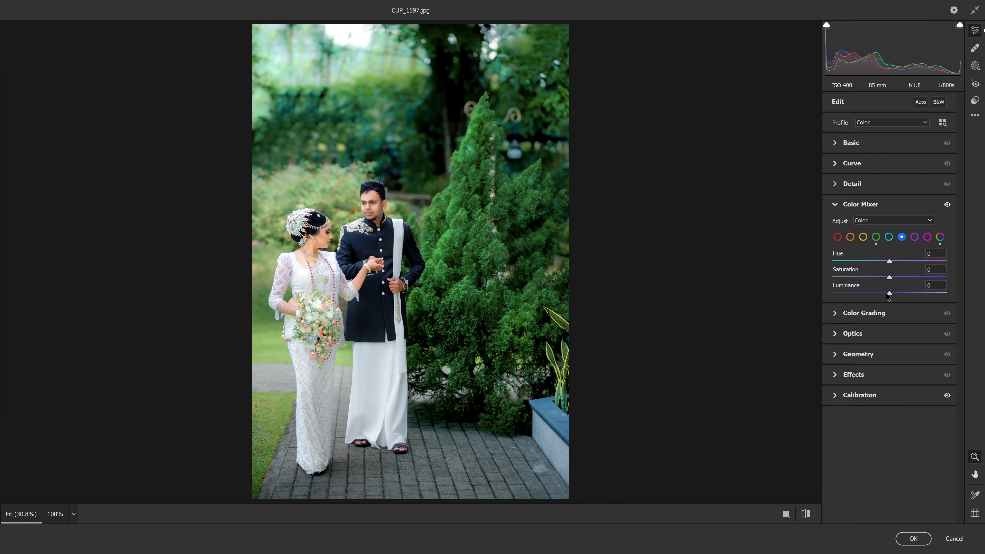
pyautogui.click(890, 142)
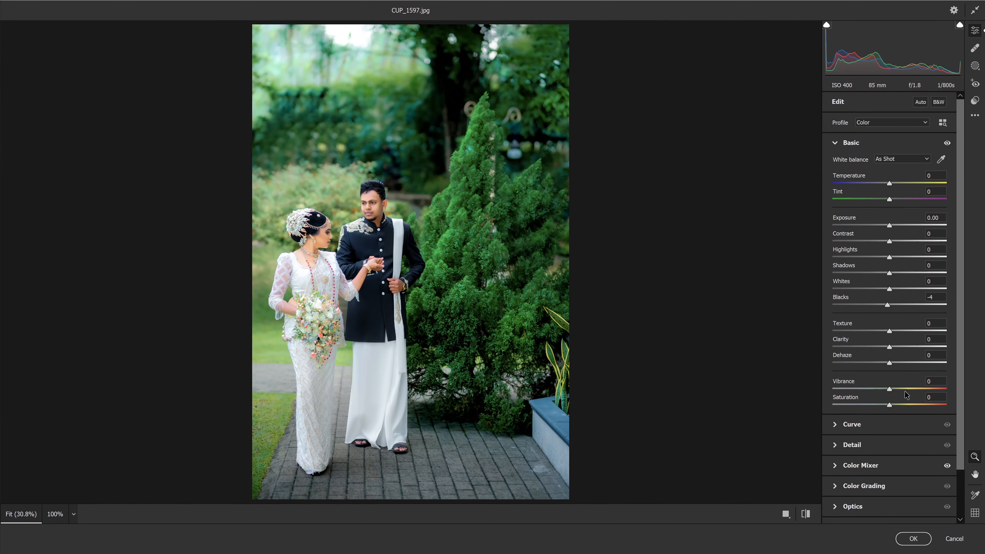
pyautogui.click(912, 538)
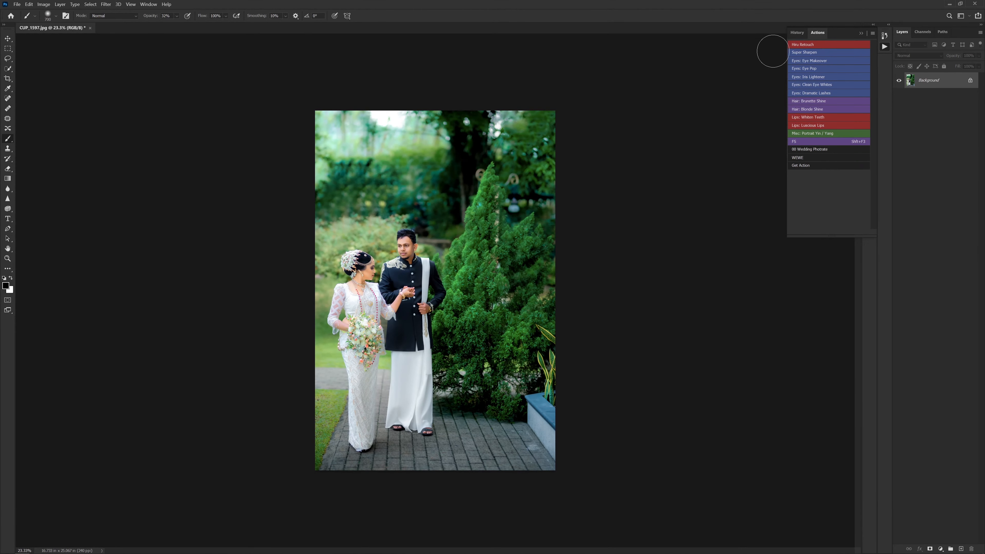
# Step: Run the Super Sharpen action on the photo and merge the resulting layers
pyautogui.click(793, 55)
pyautogui.press('Return')
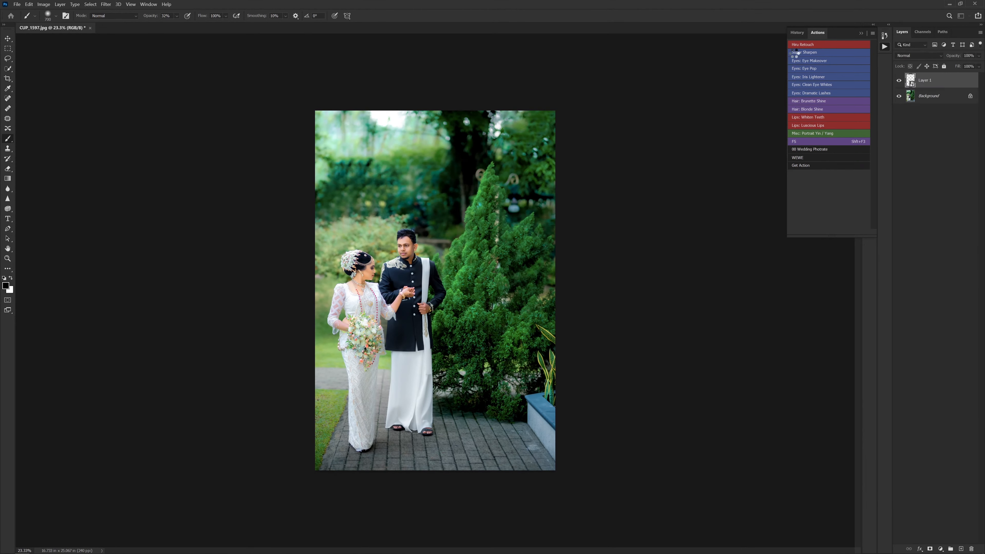
pyautogui.click(494, 206)
pyautogui.scroll(4, 391, 341)
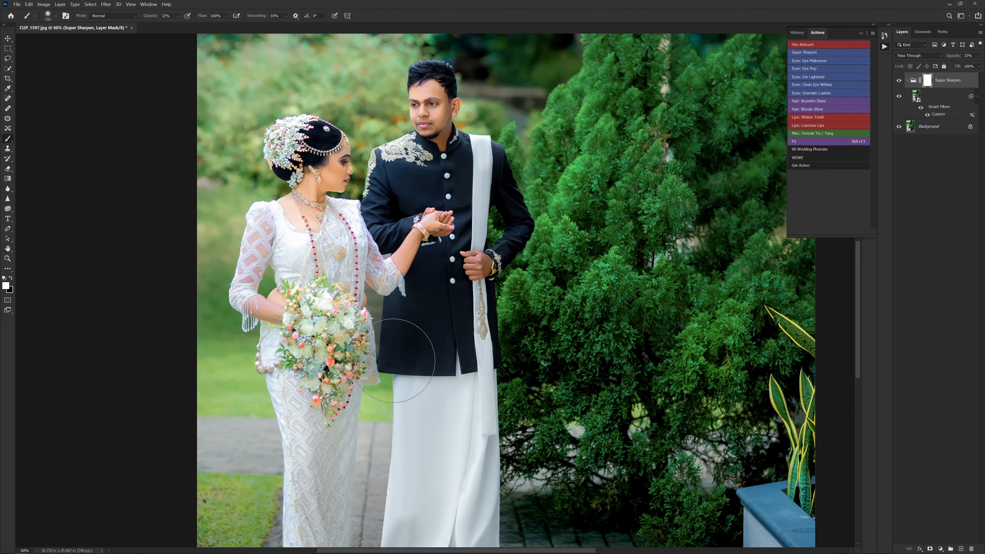
pyautogui.scroll(-2, 498, 338)
pyautogui.hotkey('ctrl', 'shift', 'e')
pyautogui.scroll(-4, 367, 390)
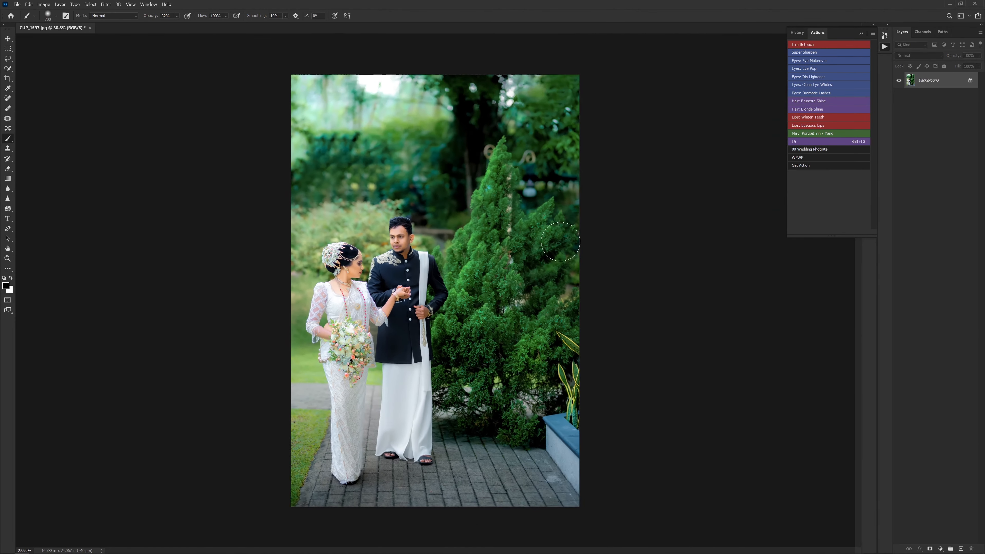
# Step: Duplicate the background twice and, in Hue/Saturation on the upper copy, set Cyans to saturation -100 and lightness -65
pyautogui.hotkey('ctrl', 'j')
pyautogui.hotkey('ctrl', 'j')
pyautogui.hotkey('ctrl', 'u')
pyautogui.scroll(4, 517, 403)
pyautogui.click(558, 321)
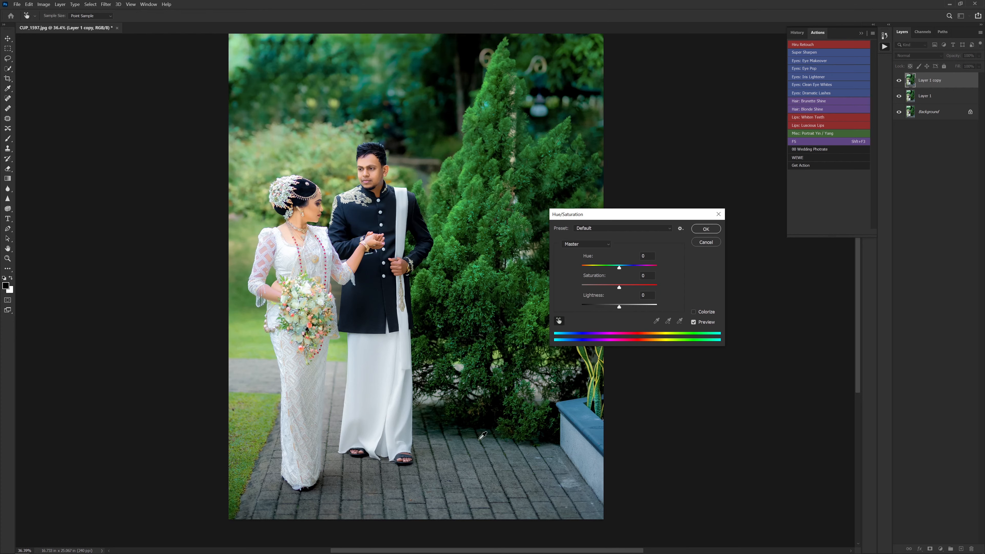
pyautogui.click(481, 438)
pyautogui.moveTo(586, 286); pyautogui.dragTo(571, 286)
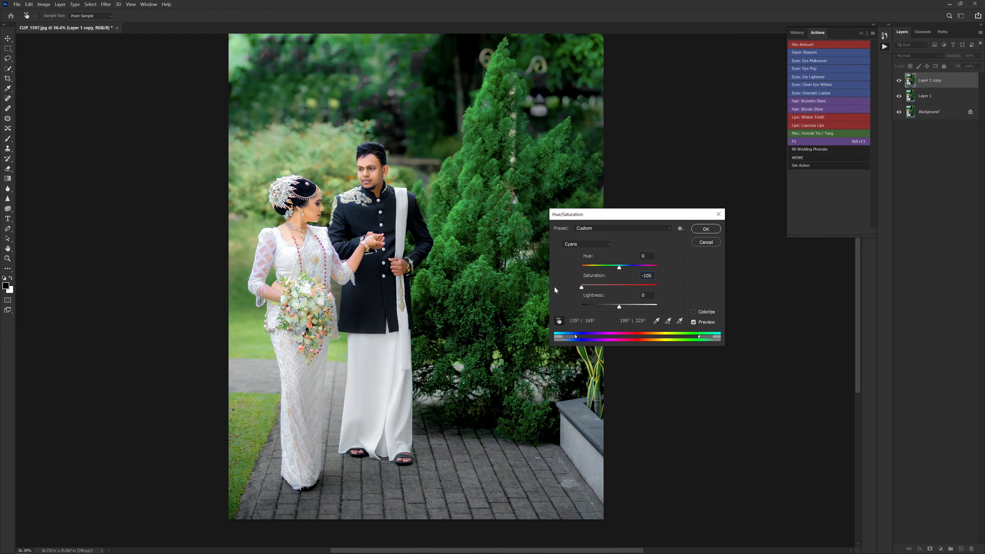
pyautogui.moveTo(616, 309); pyautogui.dragTo(596, 307)
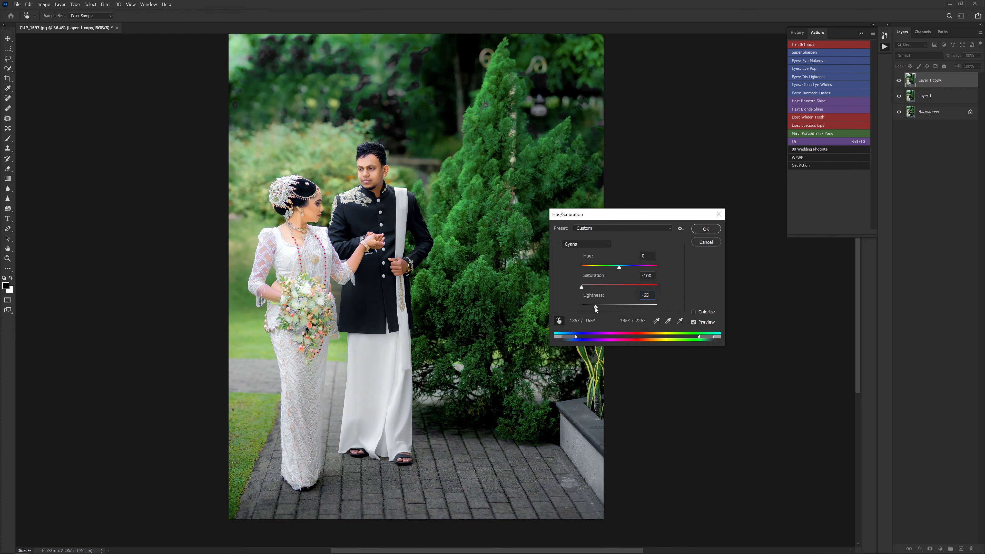
# Step: Extend the Cyans range by adding a sample from the dark paving near the shrub, and apply the Hue/Saturation adjustment
pyautogui.click(667, 320)
pyautogui.click(468, 438)
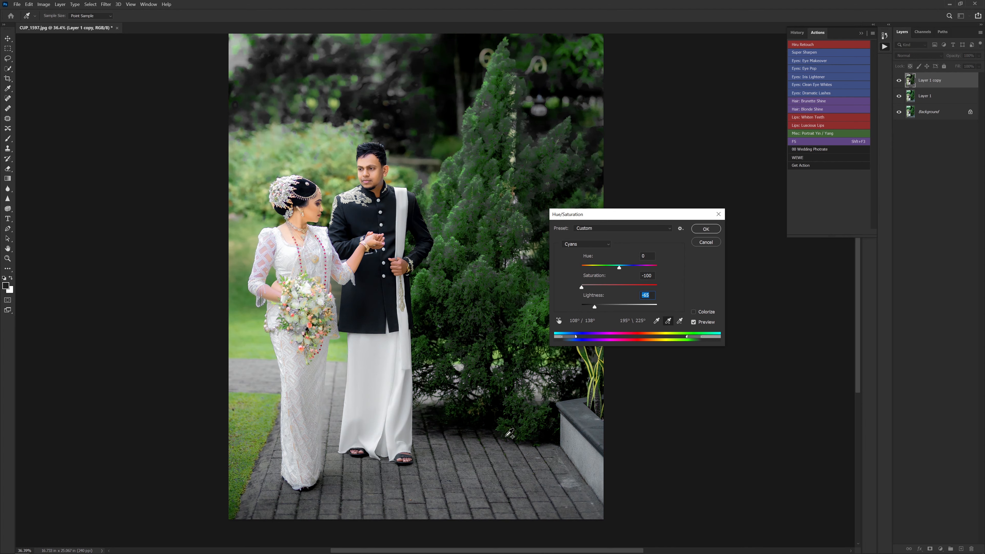
pyautogui.click(705, 229)
# Step: Hide the desaturated Layer 1 copy behind a black layer mask
pyautogui.click(930, 498)
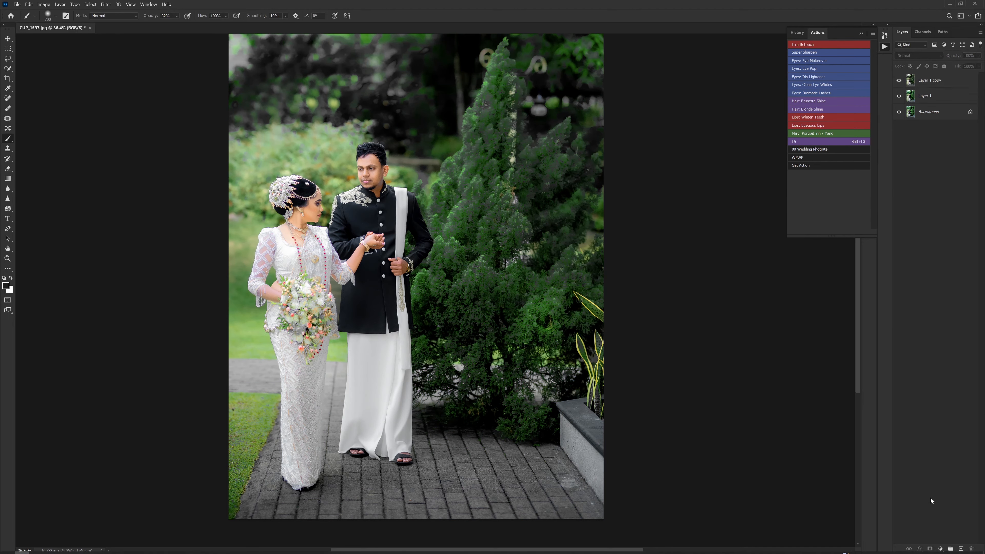
pyautogui.click(926, 82)
pyautogui.keyDown('alt'); pyautogui.click(929, 548); pyautogui.keyUp('alt')
pyautogui.scroll(3, 532, 405)
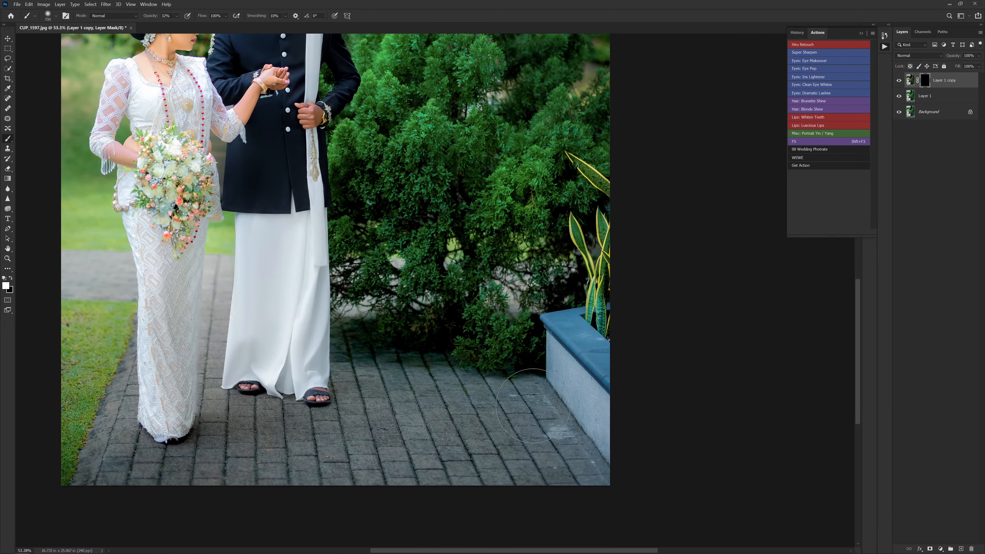
# Step: Paint white at 100% opacity with a smaller brush on the Layer 1 copy mask over the planter wall and front paving
pyautogui.press('[')
pyautogui.press('[')
pyautogui.press('[')
pyautogui.press('[')
pyautogui.press('[')
pyautogui.press('[')
pyautogui.press('[')
pyautogui.press('[')
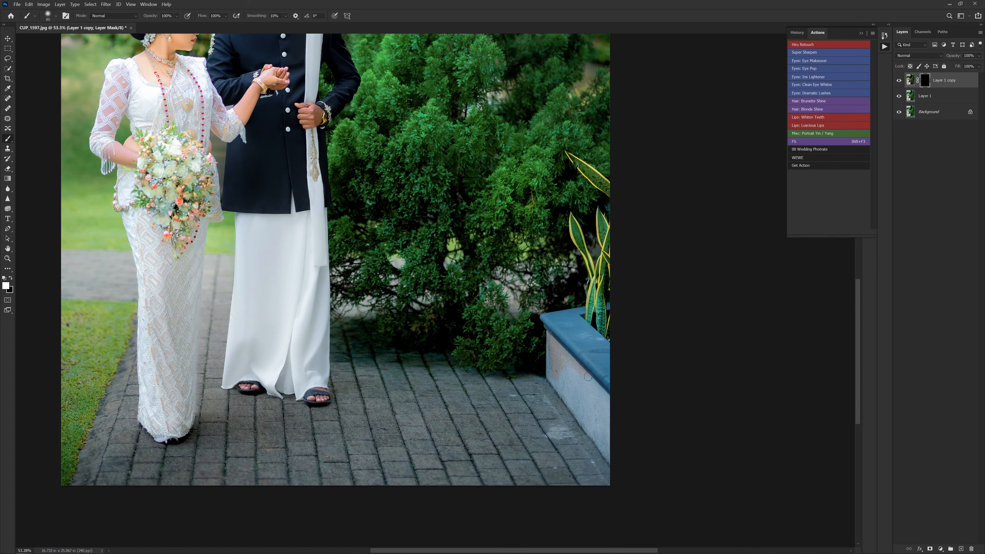
pyautogui.moveTo(560, 358)
pyautogui.mouseDown()
pyautogui.moveTo(558, 401)
pyautogui.moveTo(614, 440)
pyautogui.moveTo(558, 373)
pyautogui.moveTo(589, 422)
pyautogui.moveTo(546, 356)
pyautogui.moveTo(611, 474)
pyautogui.moveTo(528, 396)
pyautogui.moveTo(474, 398)
pyautogui.moveTo(427, 363)
pyautogui.moveTo(383, 370)
pyautogui.moveTo(384, 474)
pyautogui.mouseUp()
# Step: Paint the Layer 1 copy mask white over the remaining paving and the path between and behind the couple
pyautogui.press(']')
pyautogui.press(']')
pyautogui.press(']')
pyautogui.press(']')
pyautogui.press(']')
pyautogui.press(']')
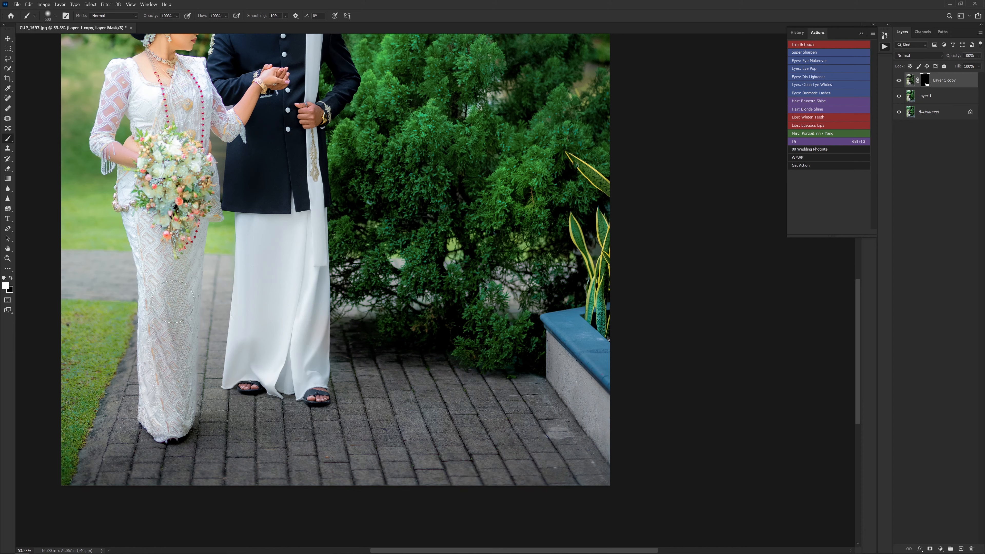
pyautogui.press(']')
pyautogui.press(']')
pyautogui.moveTo(227, 312)
pyautogui.mouseDown()
pyautogui.moveTo(257, 328)
pyautogui.moveTo(256, 247)
pyautogui.moveTo(267, 363)
pyautogui.mouseUp()
pyautogui.press(']')
pyautogui.press('[')
pyautogui.press('[')
pyautogui.press('[')
pyautogui.press(']')
pyautogui.scroll(4, 152, 293)
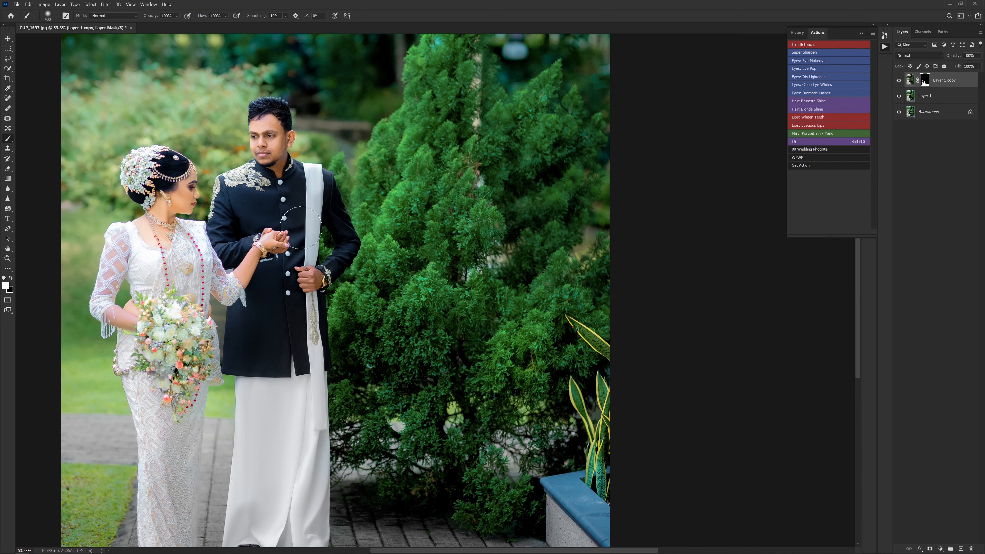
# Step: Compare the photo with Layer 1 copy hidden and shown, and merge all visible layers
pyautogui.hotkey('ctrl', '0')
pyautogui.click(898, 81)
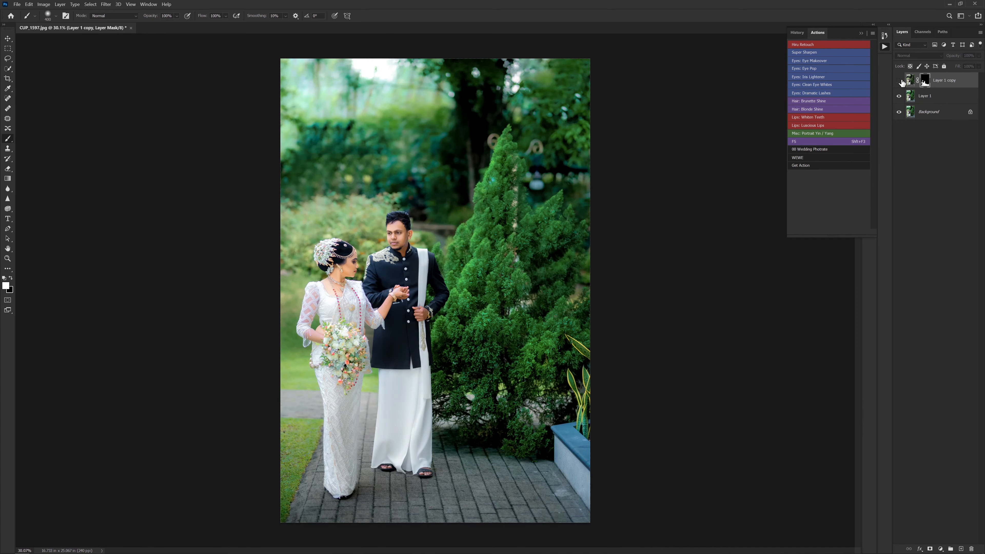
pyautogui.click(898, 81)
pyautogui.scroll(-3, 387, 289)
pyautogui.hotkey('ctrl', 'shift', 'e')
pyautogui.press('v')
pyautogui.scroll(3, 355, 277)
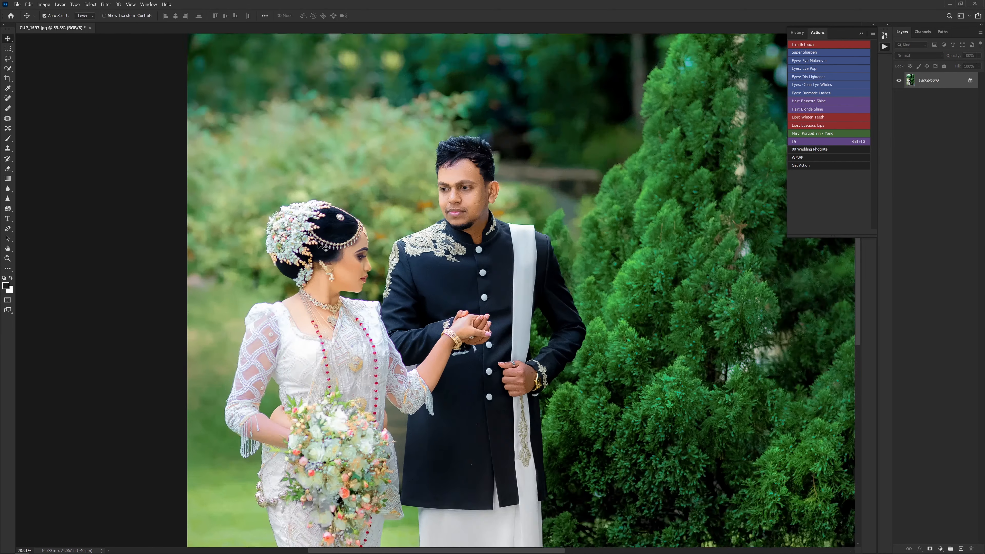
pyautogui.scroll(-2, 318, 244)
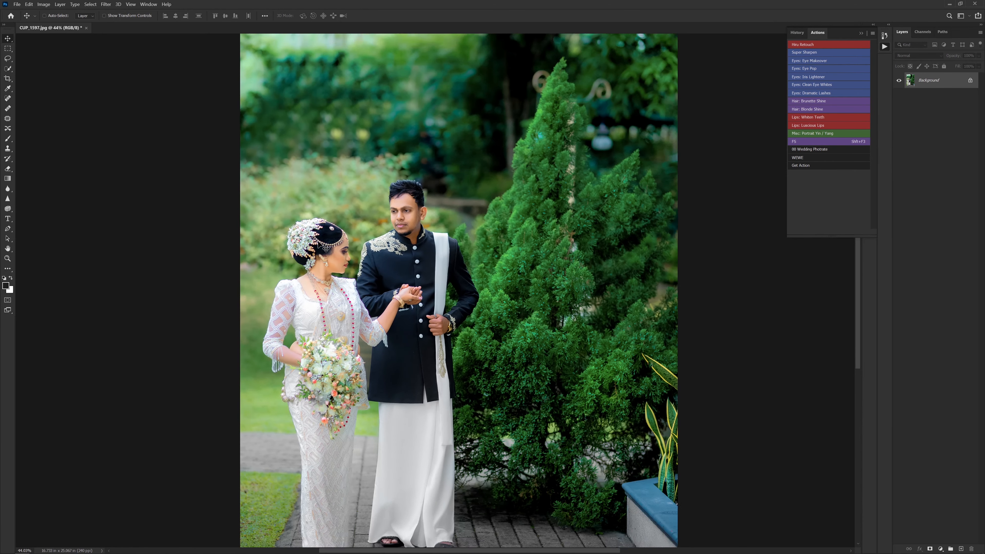
# Step: Display the original CUP_1597.jpg snapshot from the history to compare it with the retouched photo
pyautogui.click(801, 33)
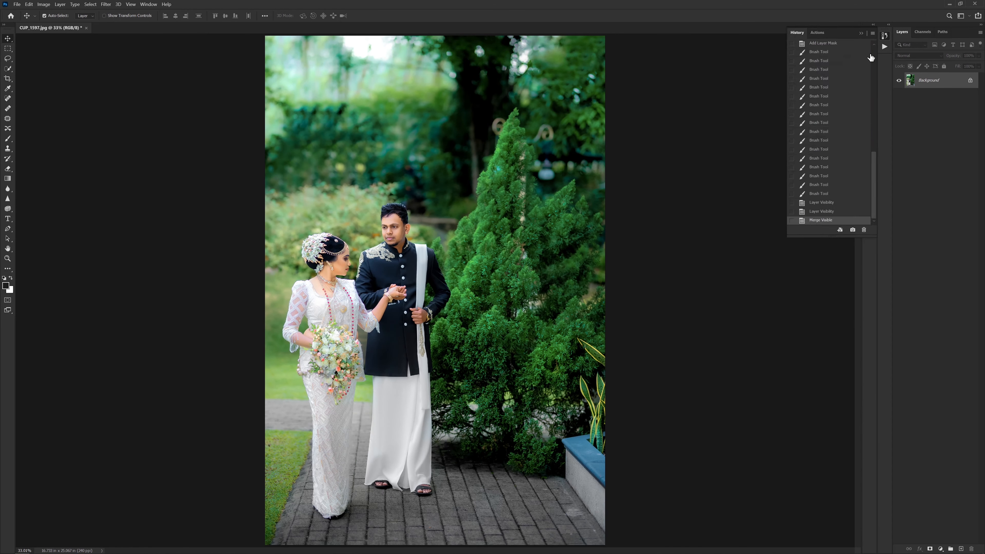
pyautogui.click(874, 48)
pyautogui.moveTo(874, 103); pyautogui.dragTo(869, 50)
pyautogui.click(864, 51)
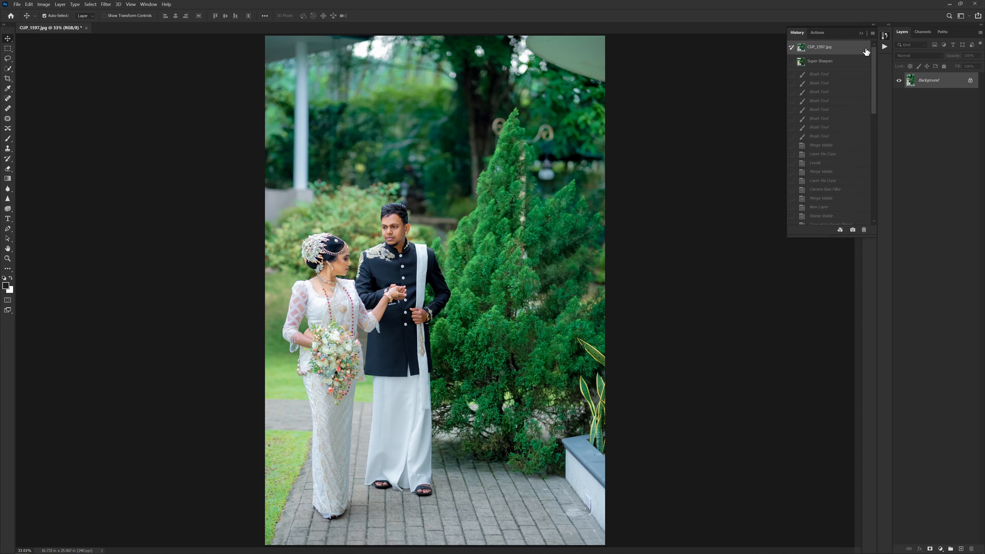
pyautogui.click(861, 33)
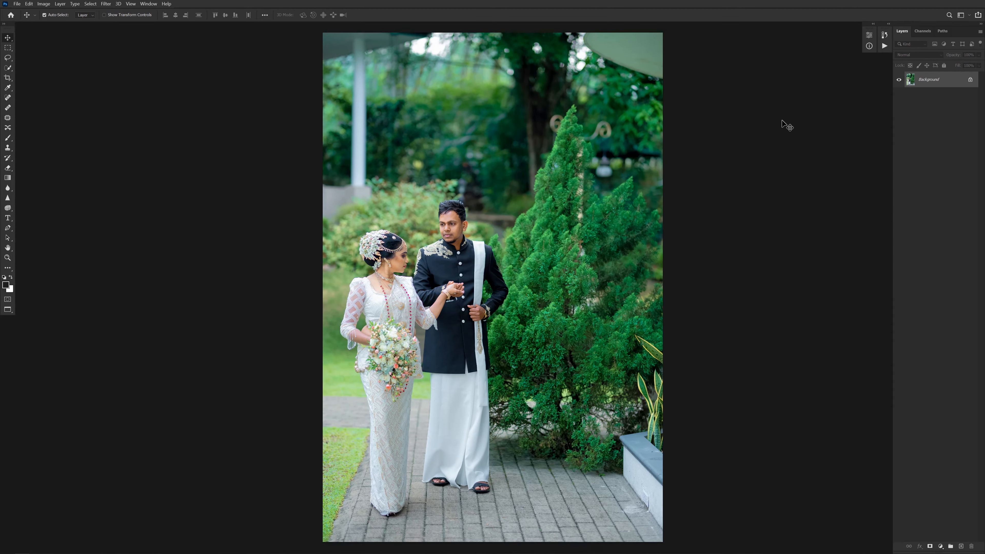
# Step: Examine the retouched photo in full-screen mode, inspecting the couple's faces, clothing and bouquet up close and the whole composition
pyautogui.press('f')
pyautogui.press('f')
pyautogui.scroll(2, 781, 121)
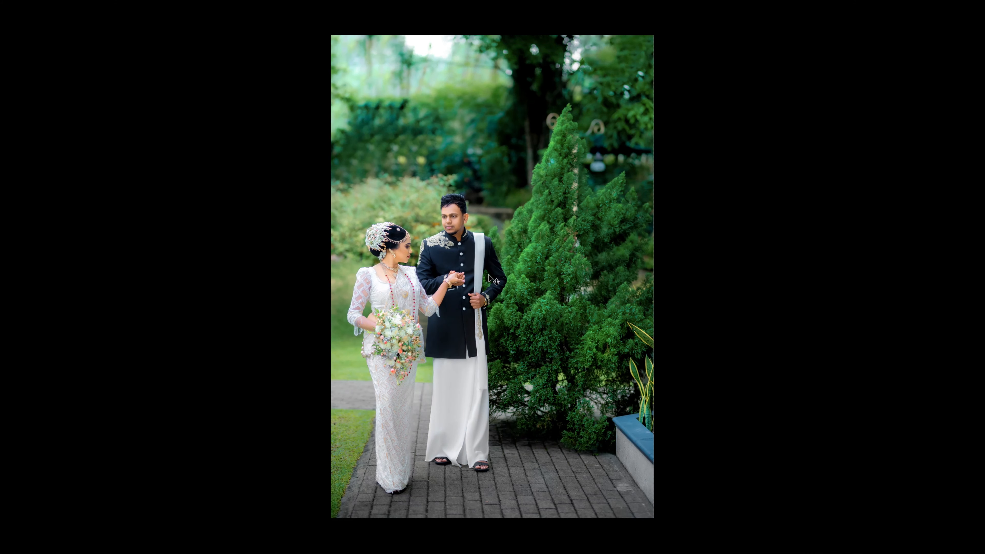
pyautogui.scroll(-1, 360, 365)
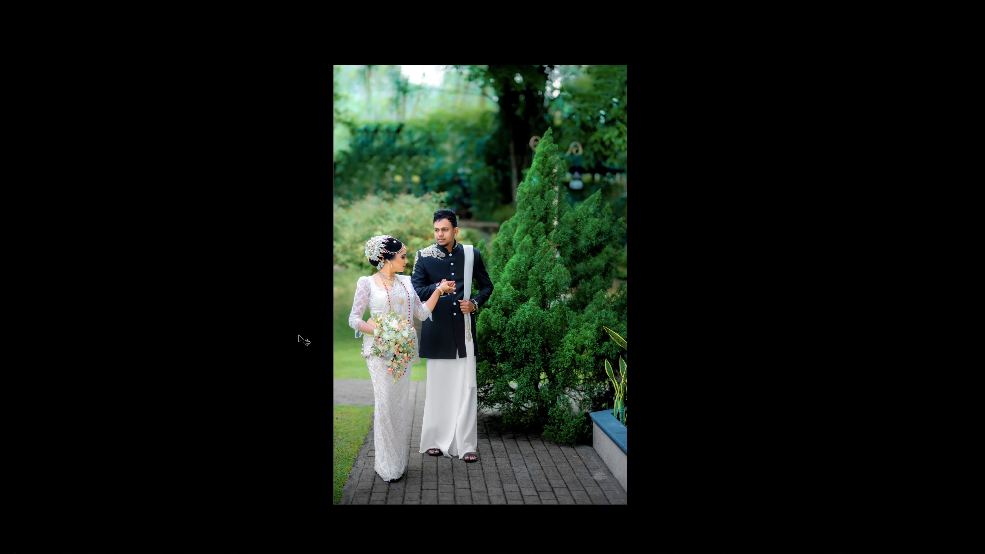
pyautogui.scroll(2, 296, 332)
pyautogui.scroll(4, 296, 331)
pyautogui.scroll(10, 454, 316)
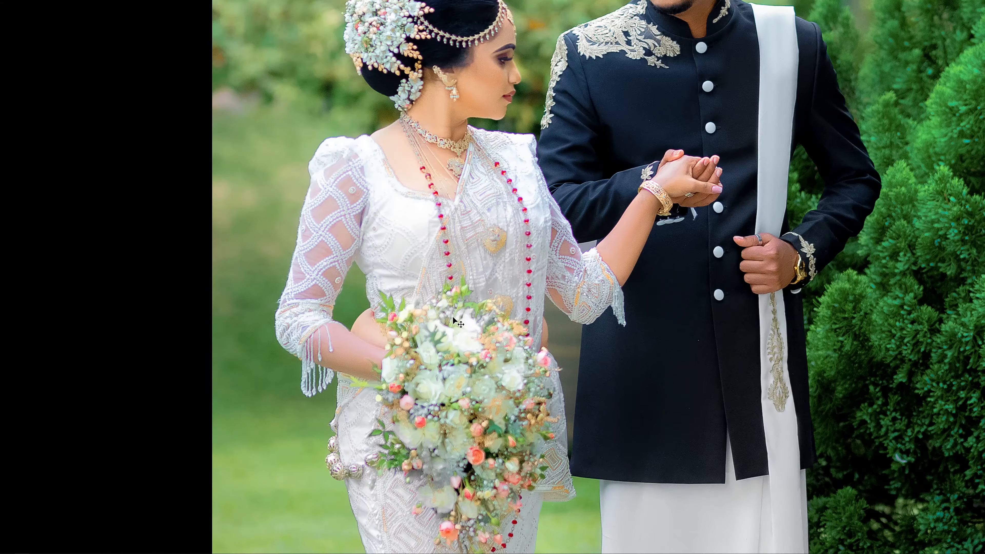
pyautogui.moveTo(665, 150); pyautogui.dragTo(616, 266)
pyautogui.scroll(-6, 616, 266)
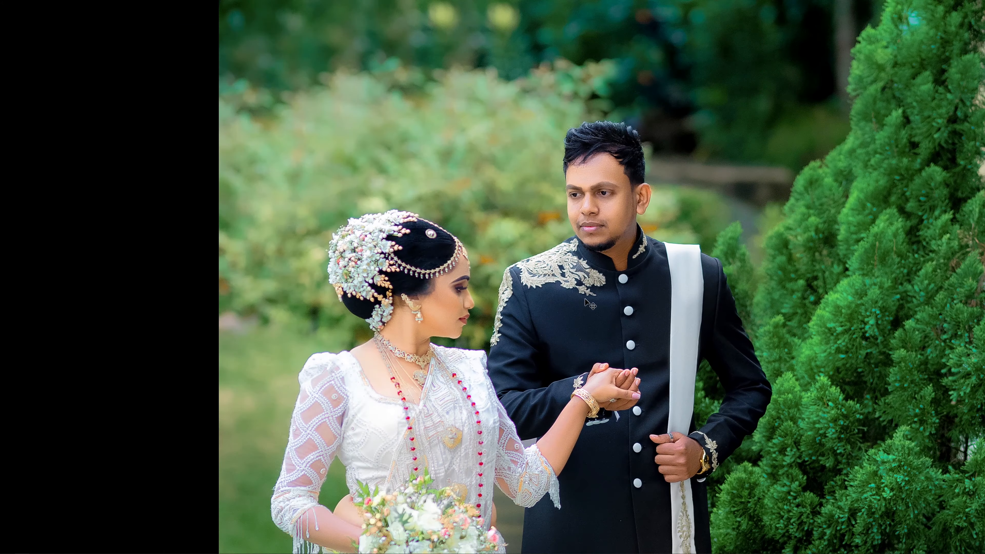
pyautogui.scroll(-2, 585, 298)
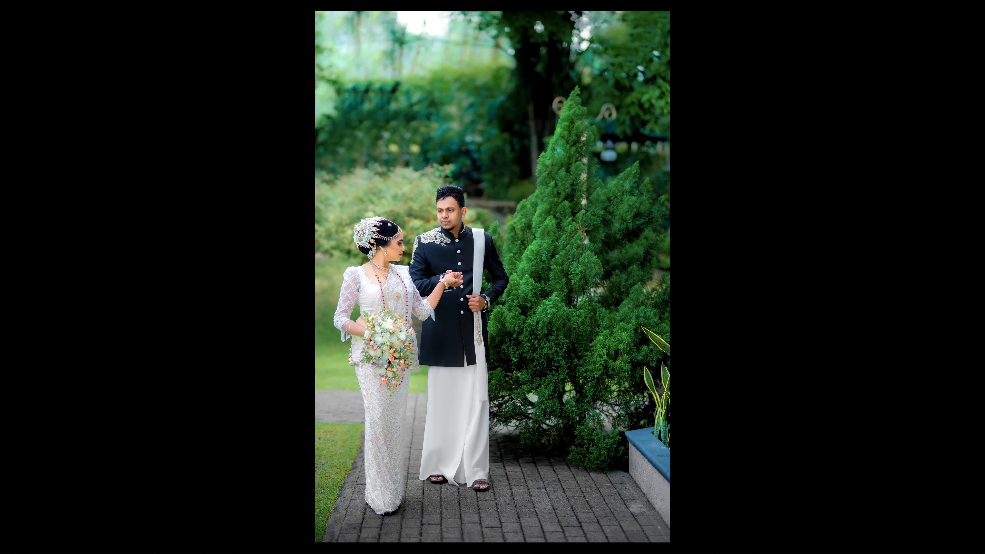
pyautogui.press('f')
pyautogui.scroll(-2, 511, 395)
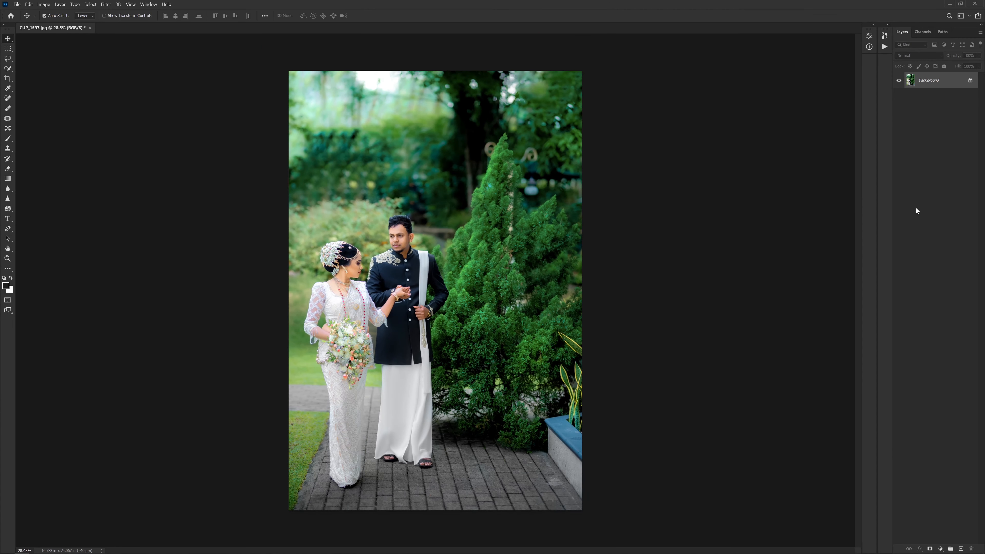
# Step: Run the Misc: Portrait Yin / Yang action and prepare a large 10% opacity brush for the Yin (Darken) mask over the paving
pyautogui.click(884, 46)
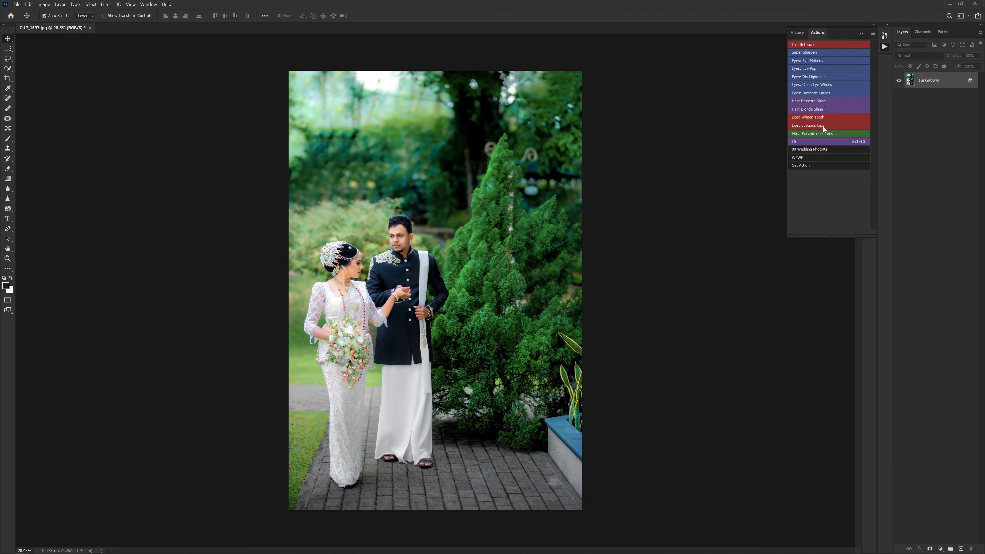
pyautogui.click(822, 134)
pyautogui.press('Return')
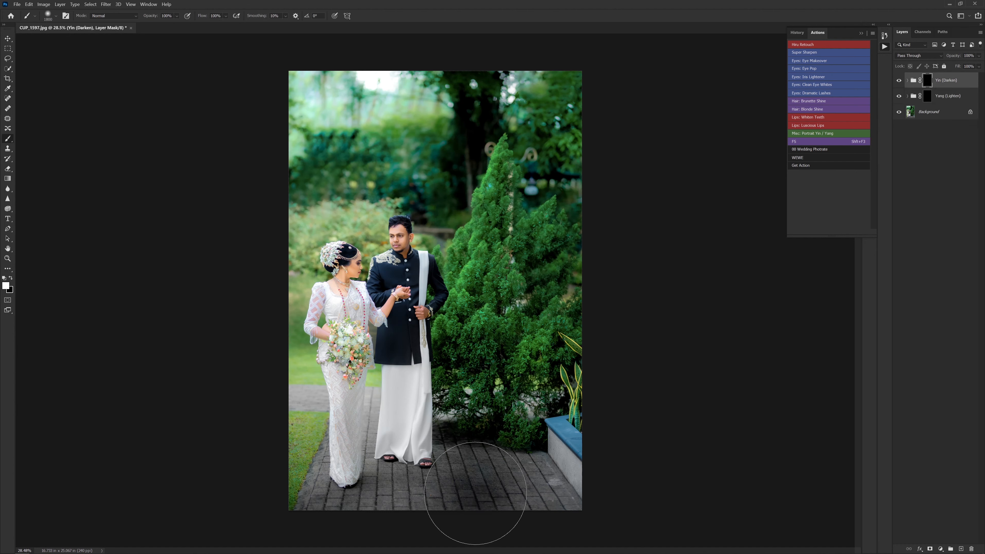
pyautogui.press(']')
pyautogui.press('[')
pyautogui.press('[')
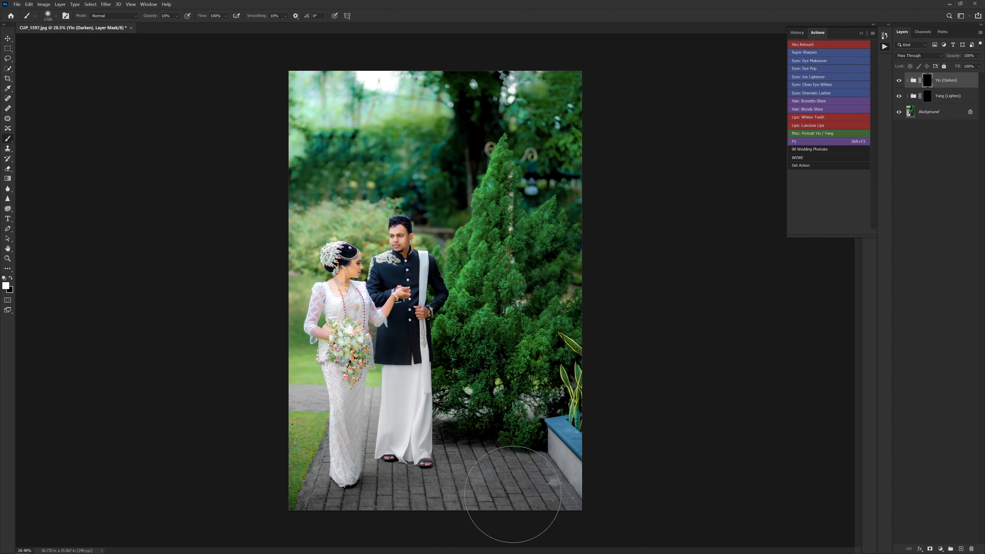